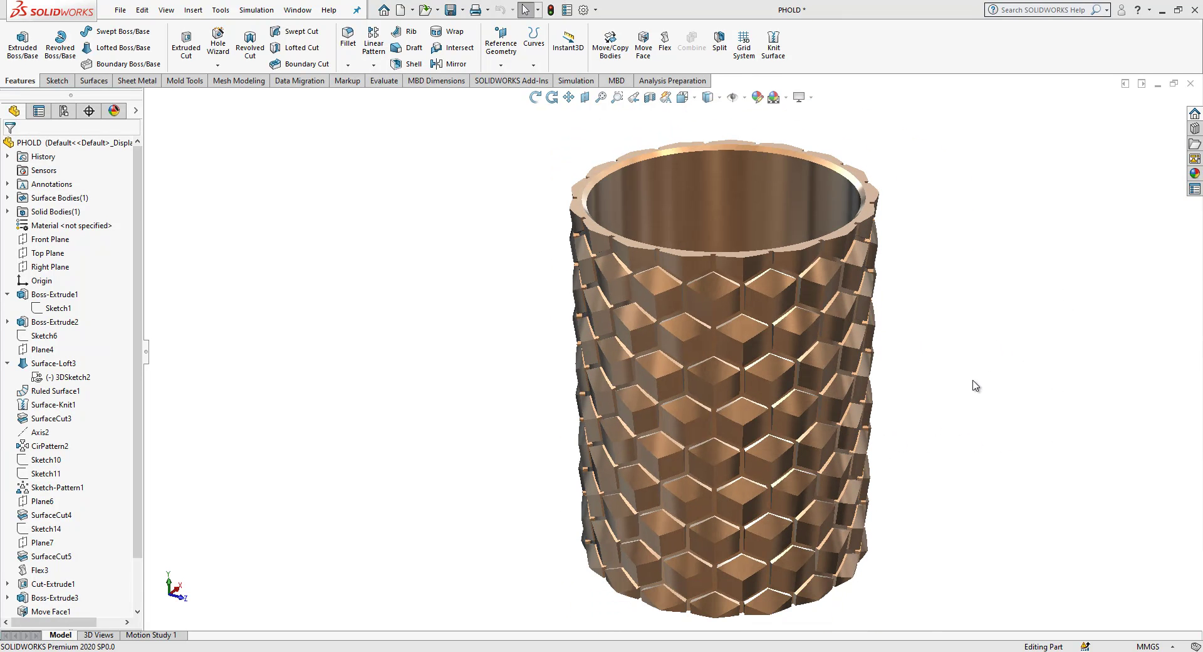
Step: Create a new blank part document, Part5
click(399, 11)
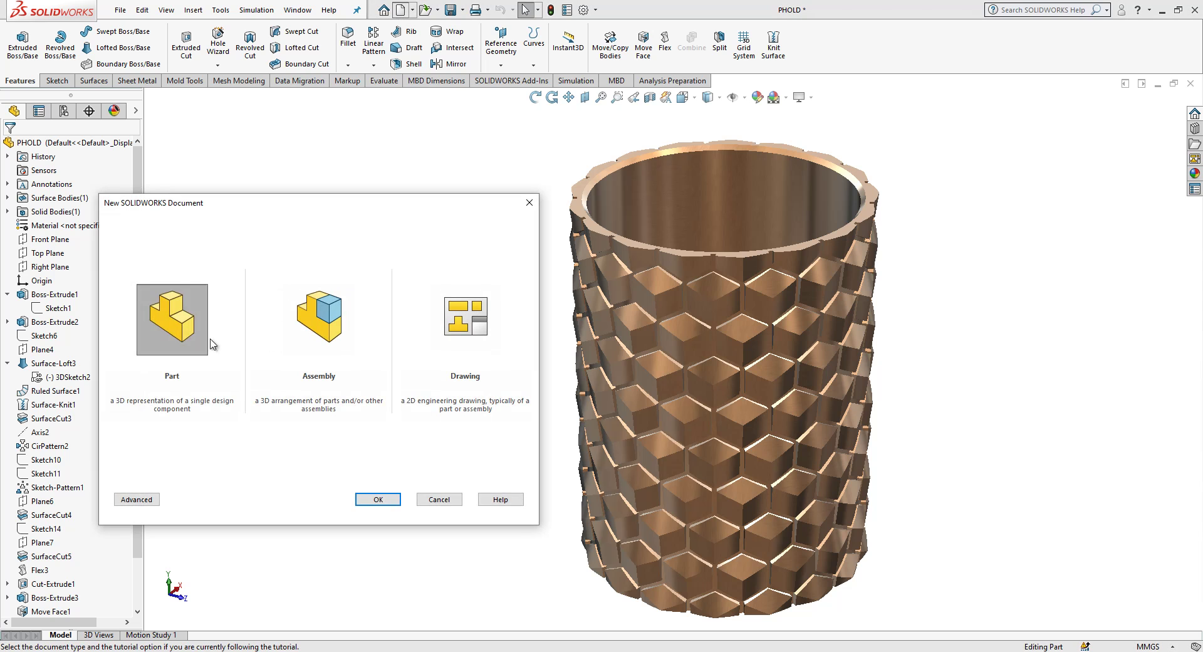
click(379, 499)
Step: On Front Plane, sketch a corner rectangle dimensioned 110 mm tall and 300 mm wide
click(47, 213)
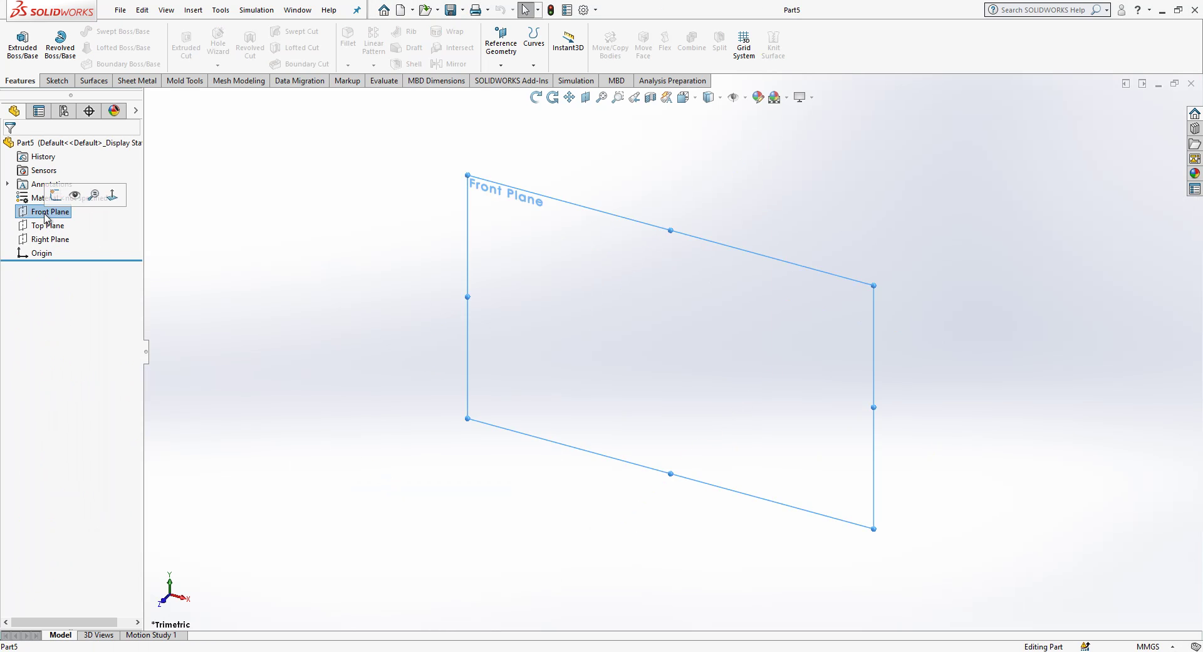
click(55, 196)
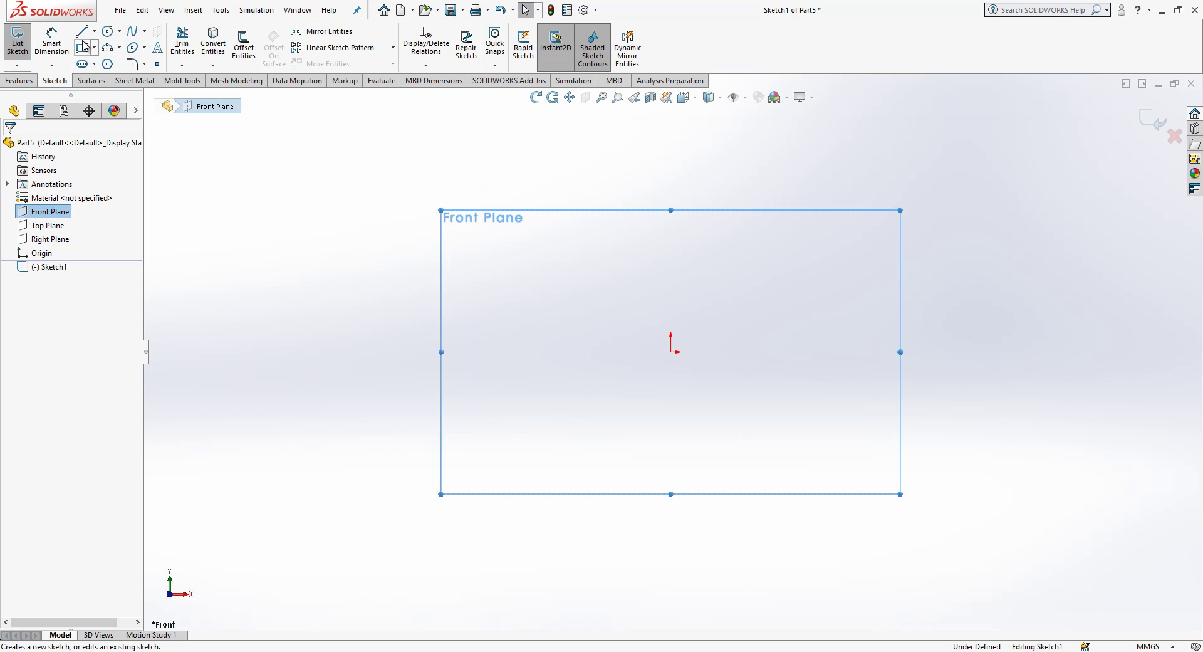
click(82, 47)
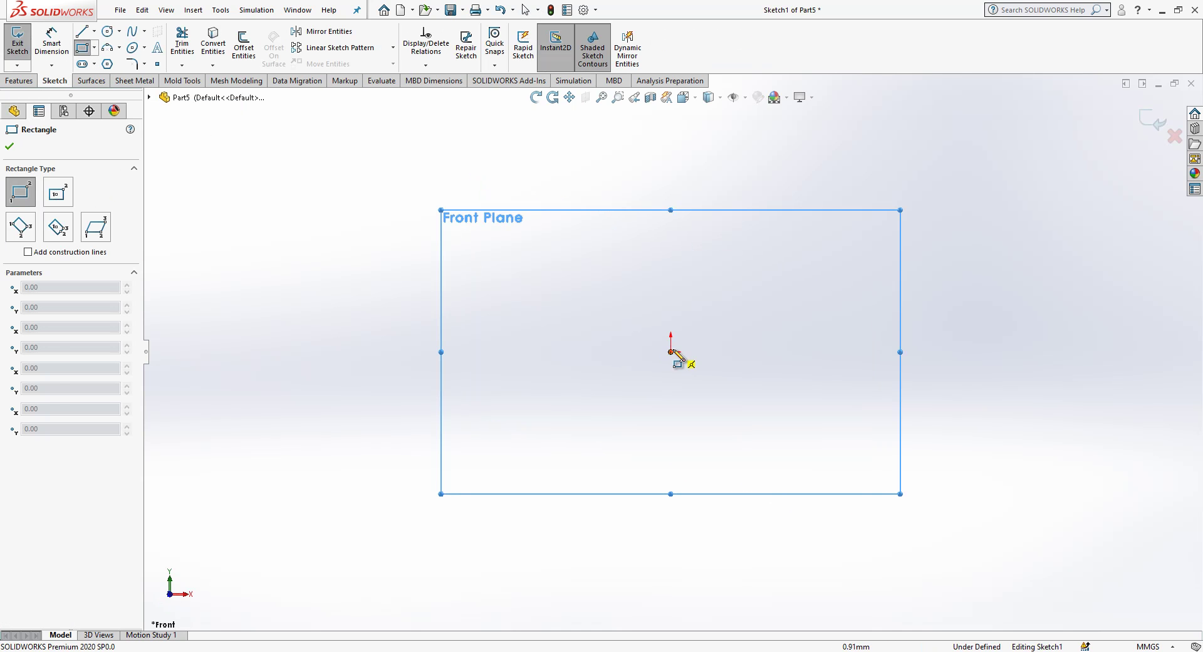
mouse_move(670, 351)
mouse_down()
mouse_move(838, 209)
mouse_move(993, 163)
mouse_up()
key(Escape)
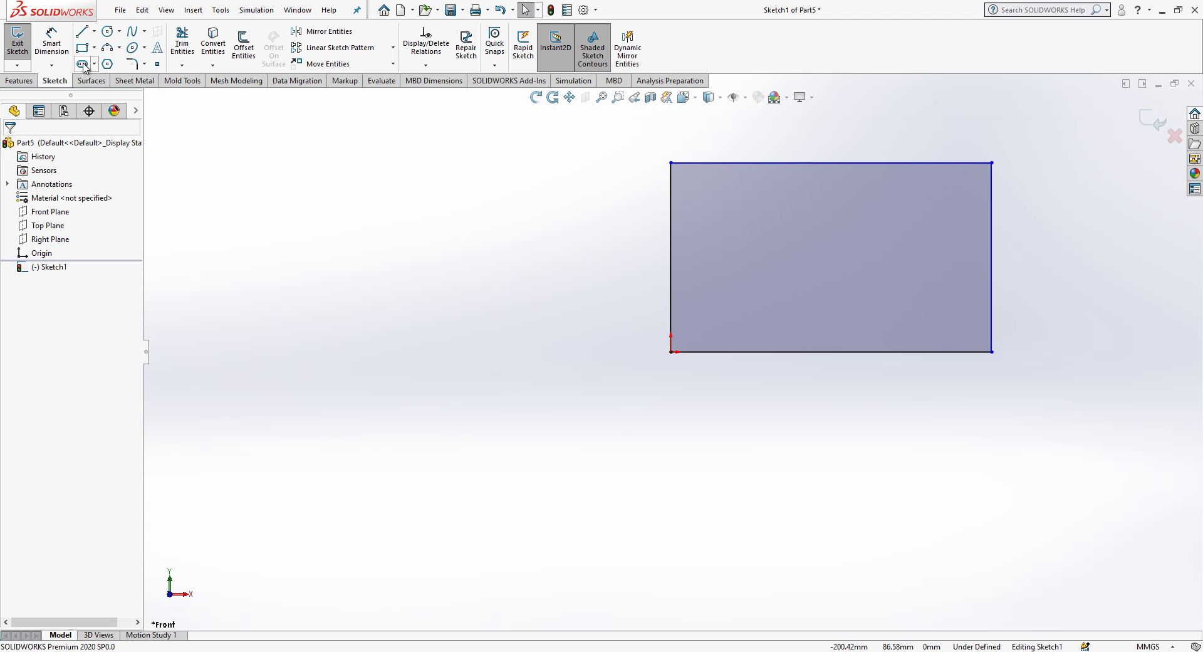
click(69, 49)
click(643, 249)
click(633, 252)
text(110)
key(Return)
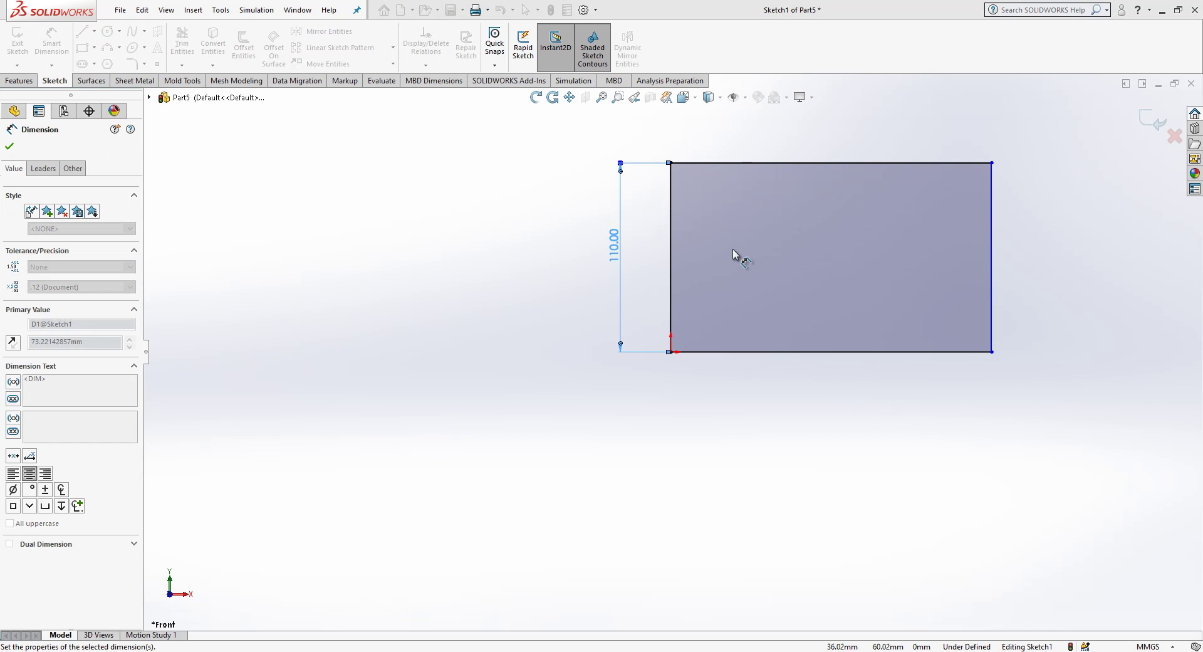
click(849, 352)
click(848, 404)
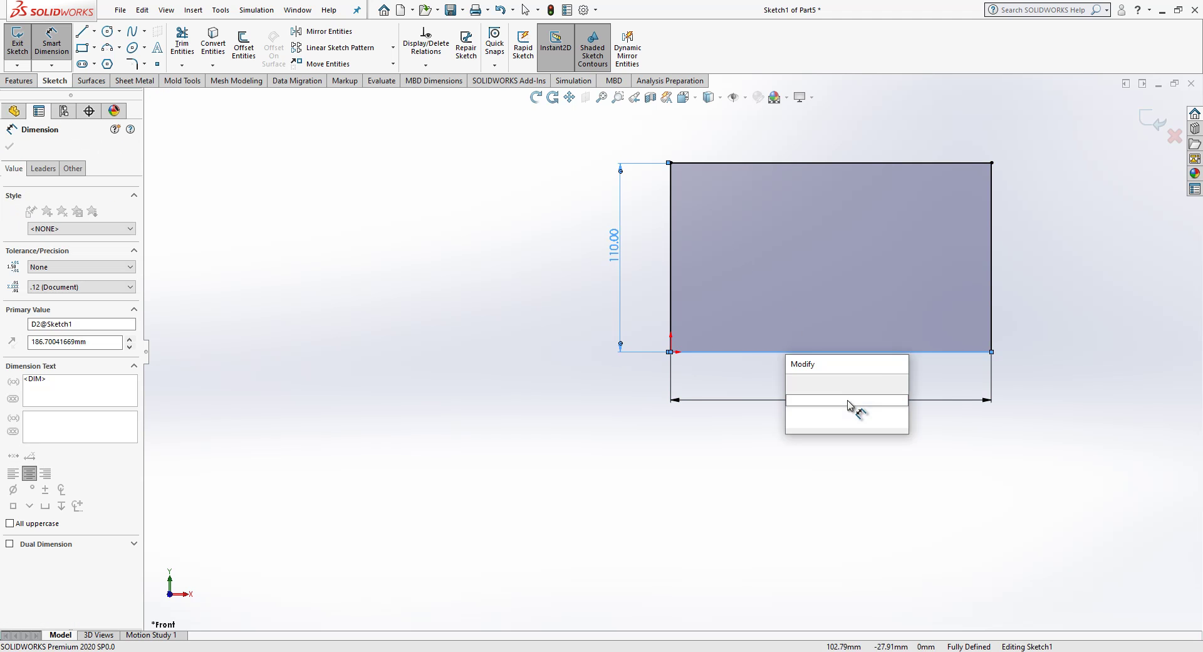
text(300)
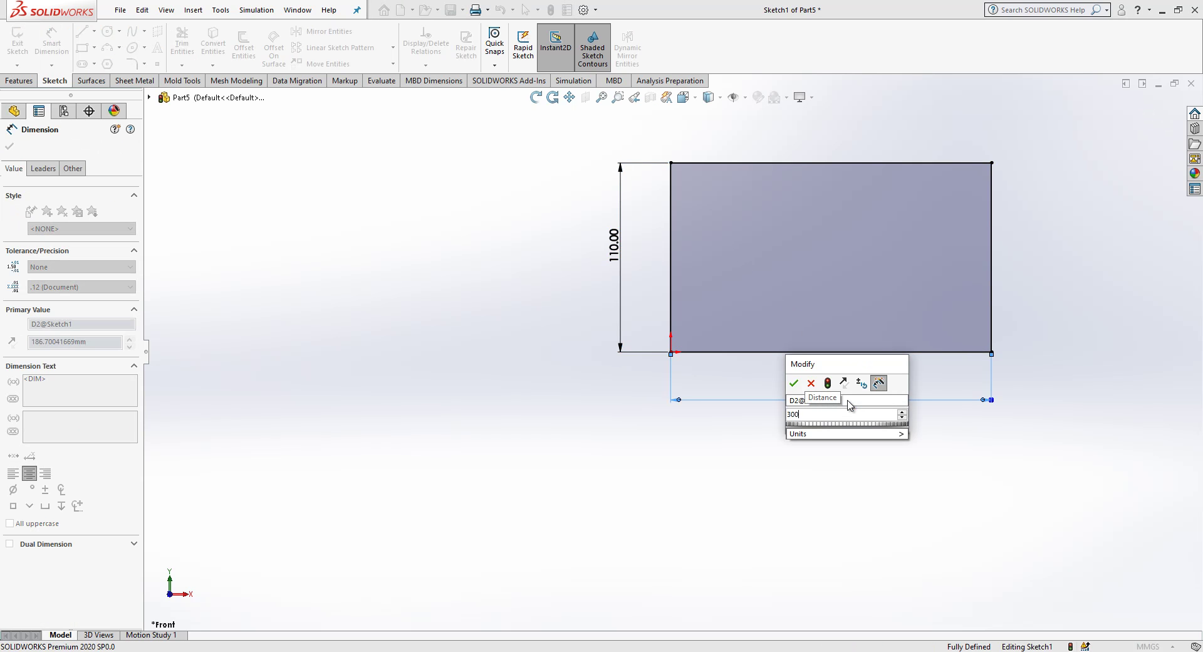
key(Return)
key(Escape)
Step: Extrude the rectangle 2 mm in the reversed direction
click(1163, 124)
scroll(1163, 124, down, 1)
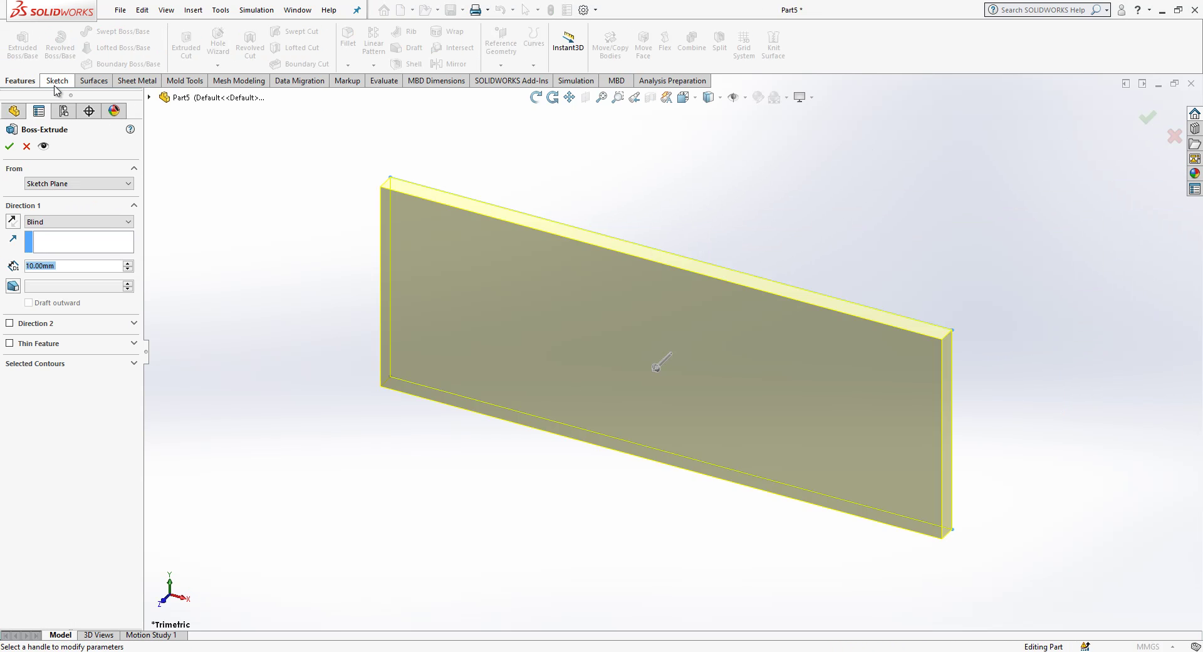
text(2)
key(Return)
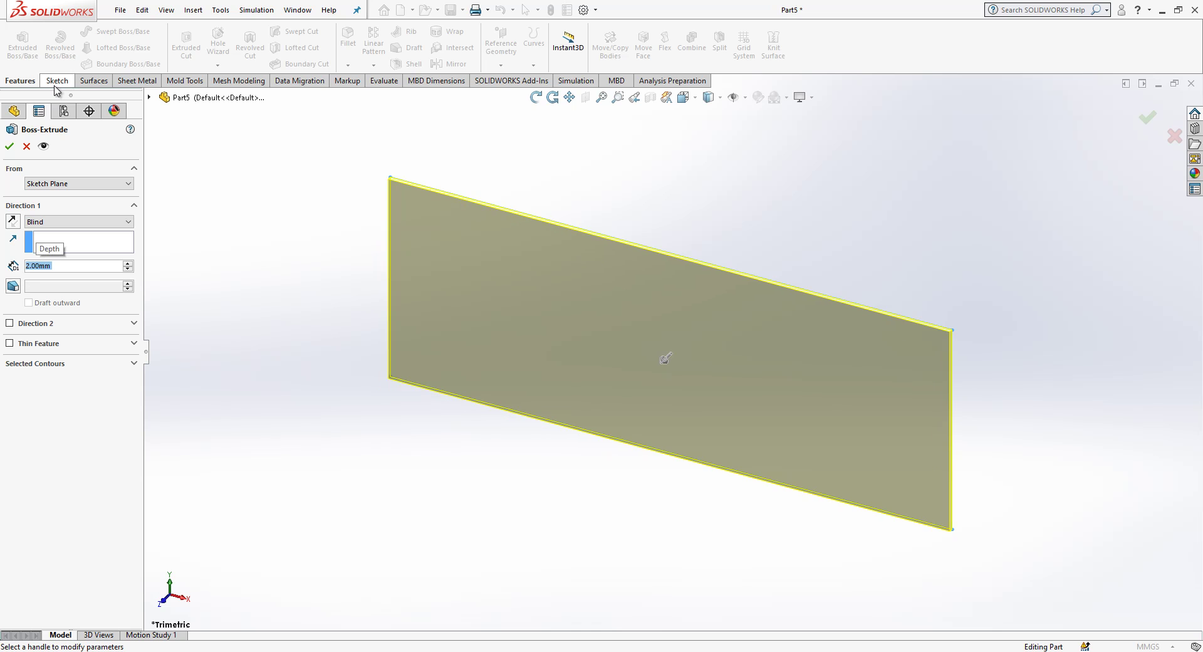
click(12, 221)
Step: Confirm the 2 mm plate and start a sketch on its front face, viewed from Front
click(9, 146)
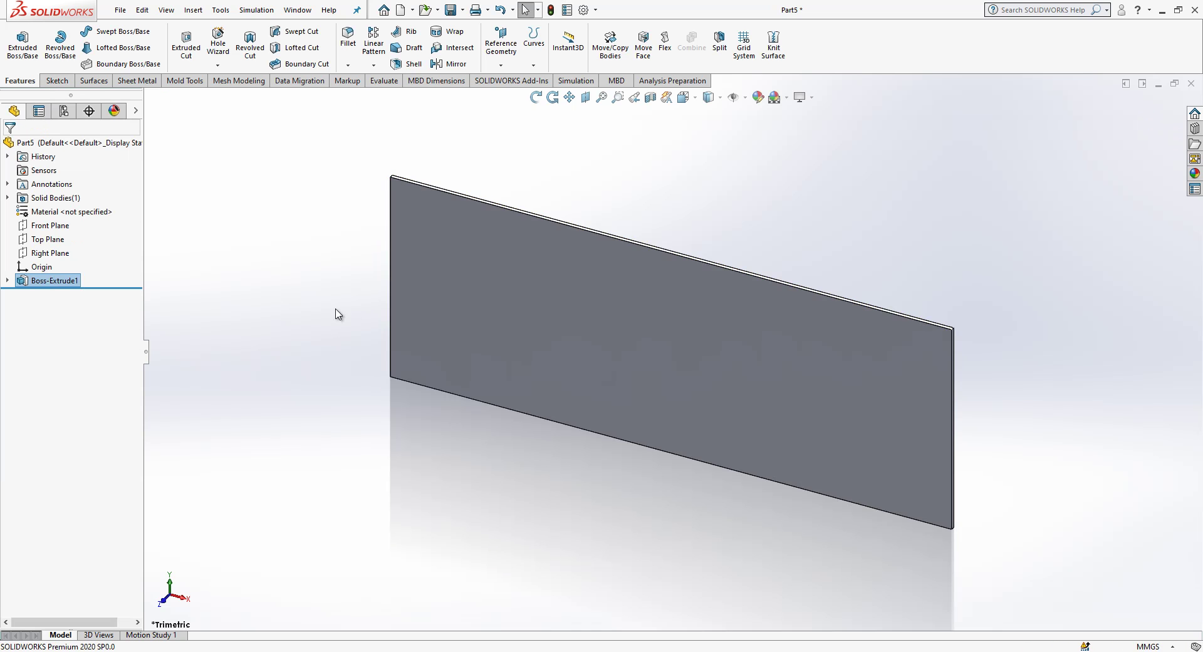
click(429, 311)
click(459, 287)
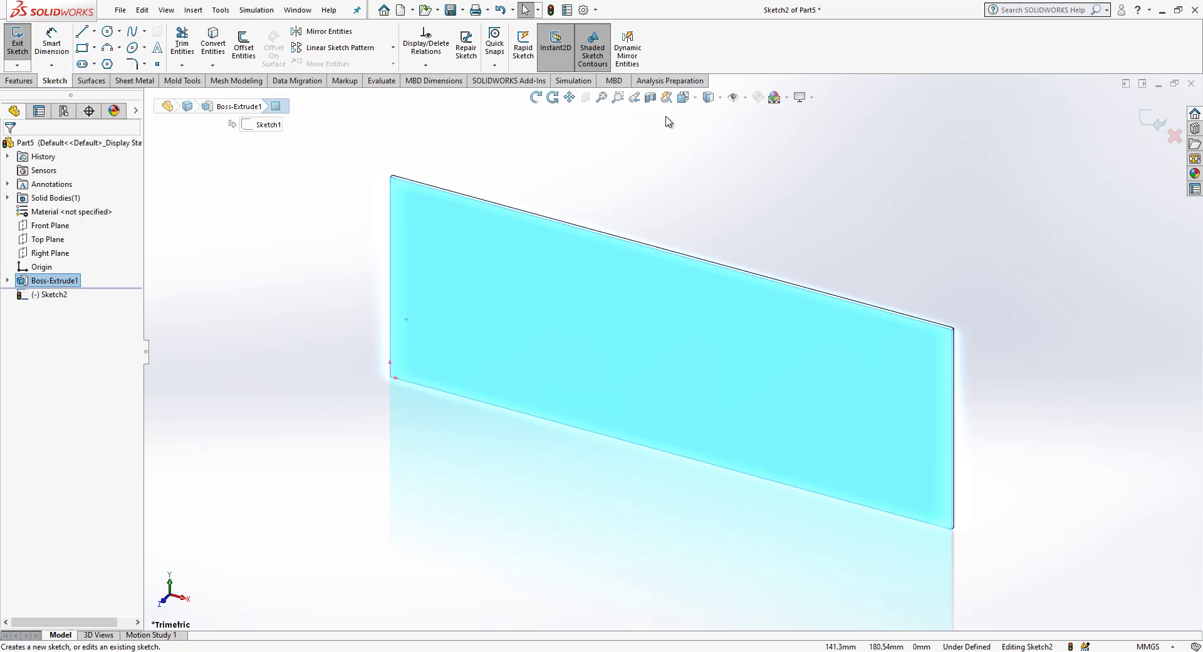
click(685, 98)
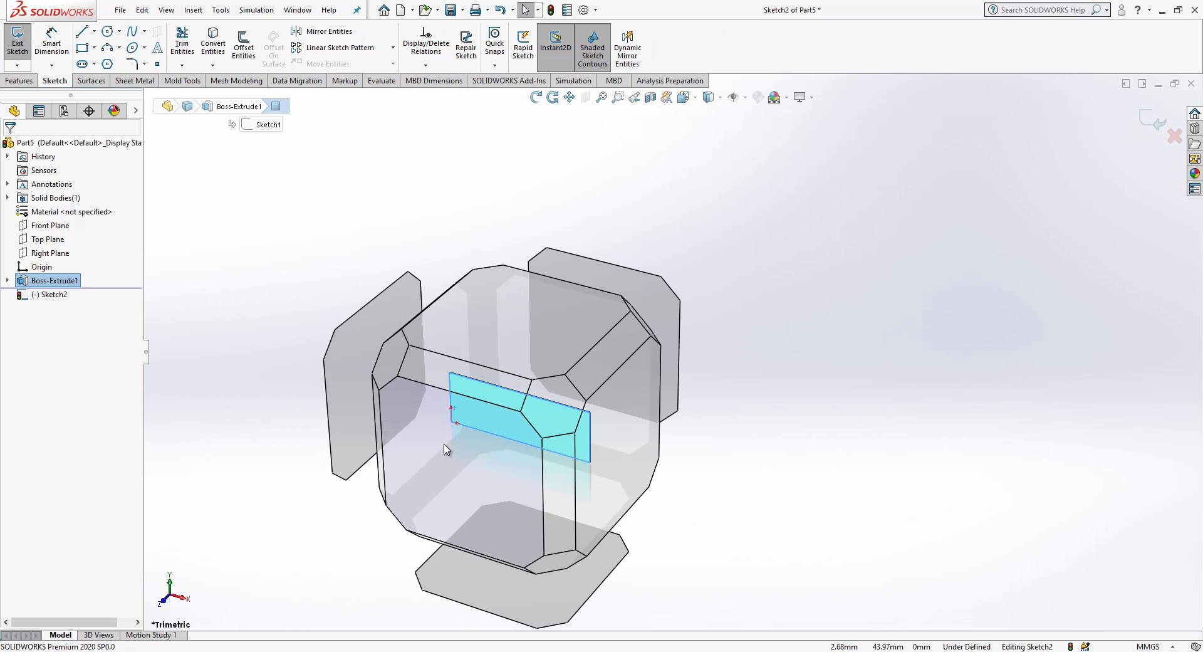
click(449, 445)
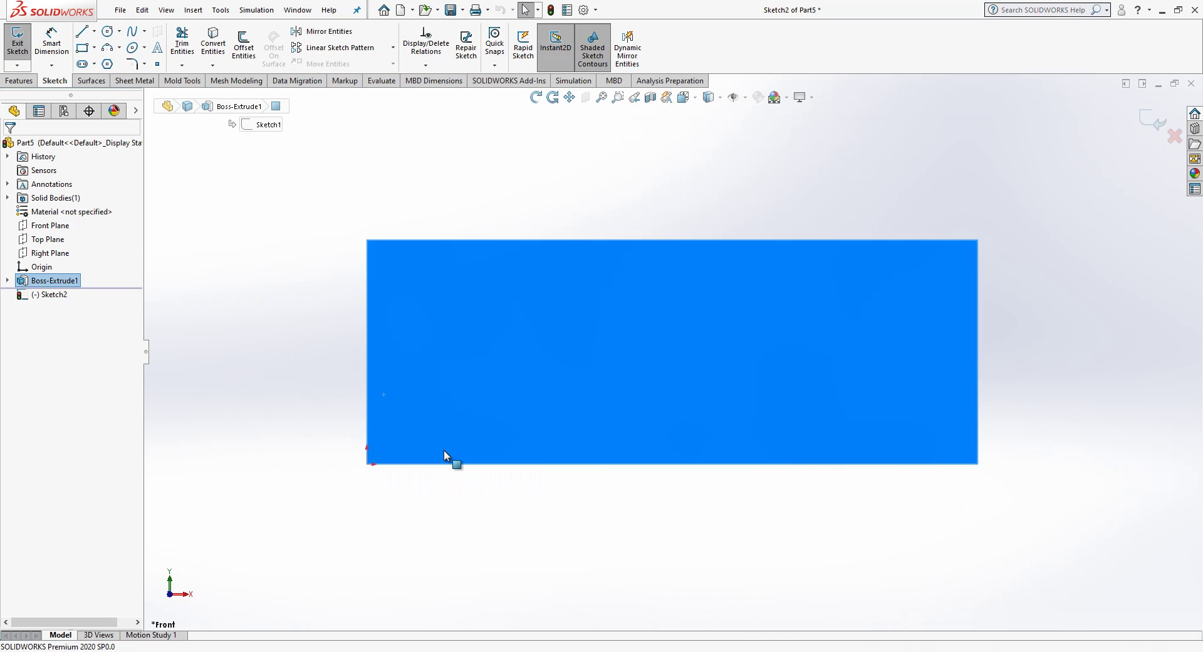
Step: Draw a six-sided polygon near the plate's bottom-left corner
click(107, 64)
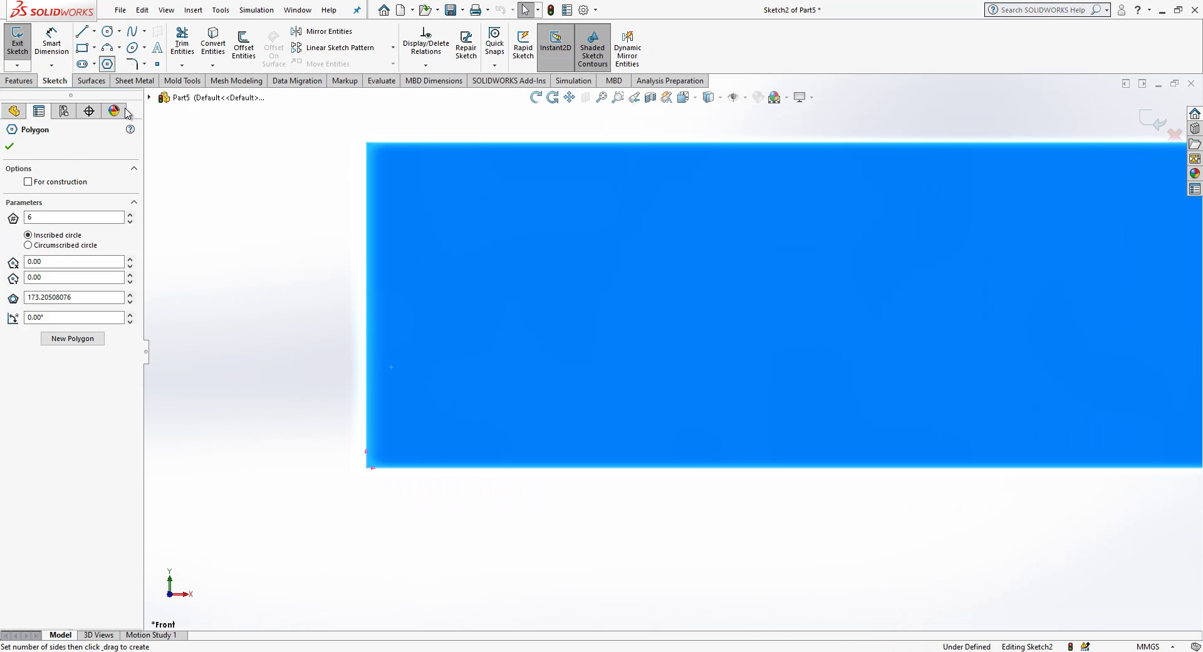
click(402, 418)
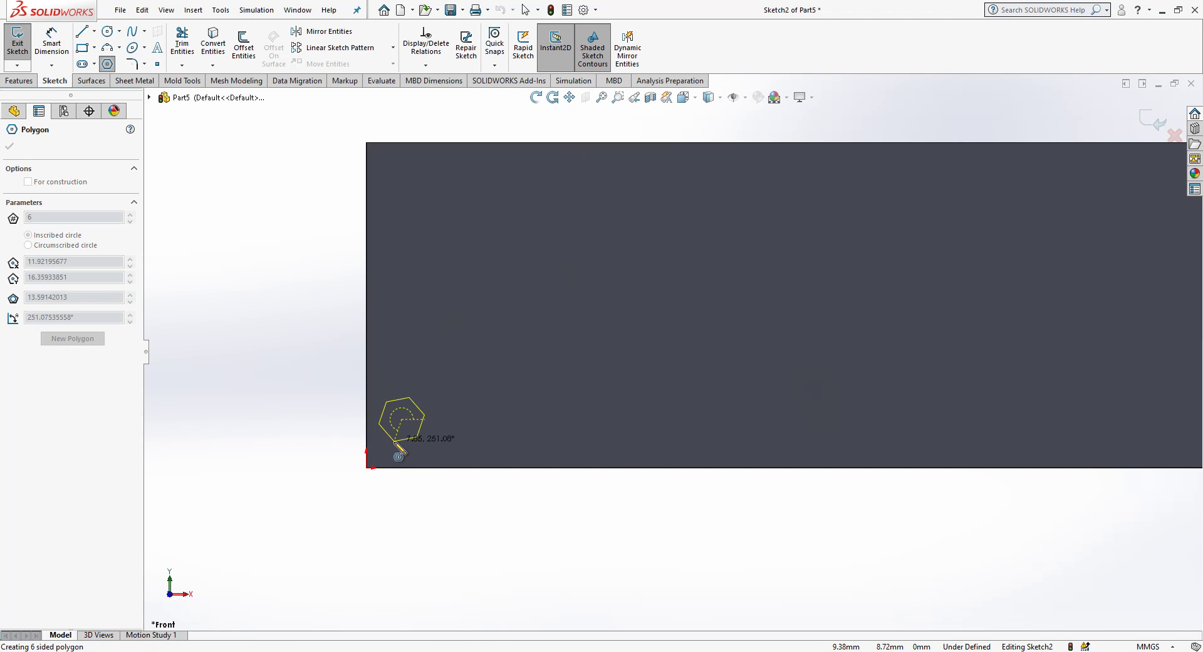
click(401, 443)
key(Escape)
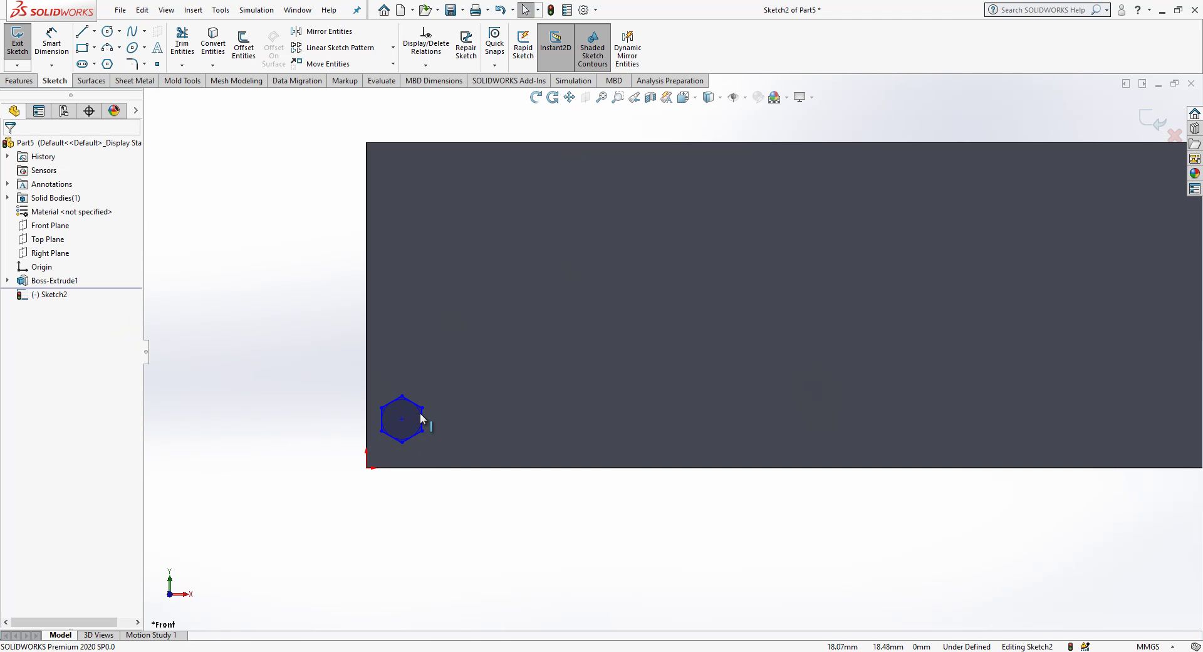
click(422, 419)
scroll(412, 431, down, 3)
click(264, 404)
right_drag(264, 404, 258, 344)
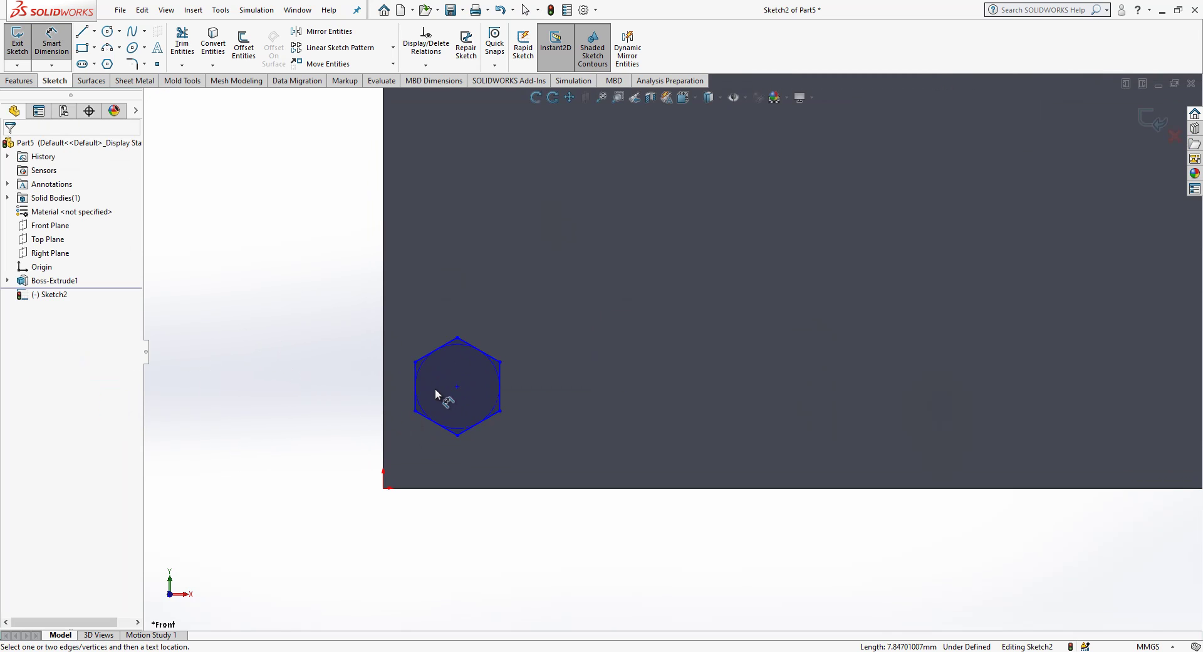
Step: Dimension the hexagon centre 10 mm from the left edge and apply a lighter grey backdrop
click(457, 387)
click(384, 379)
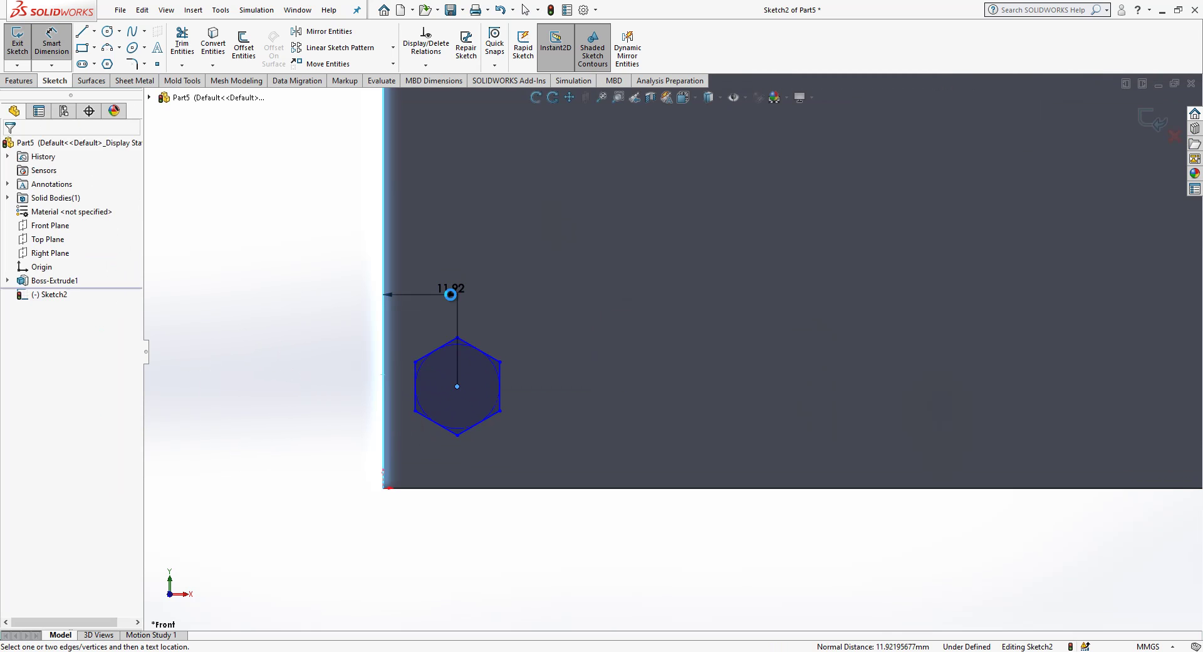
click(451, 293)
key(Return)
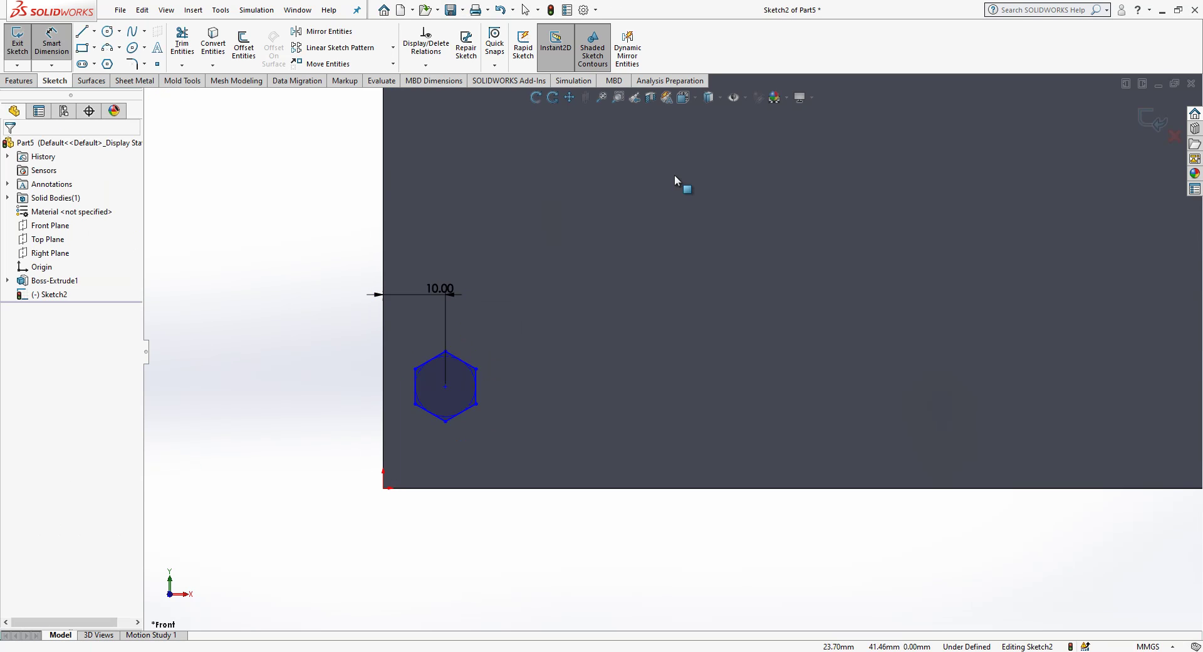
click(778, 98)
click(816, 50)
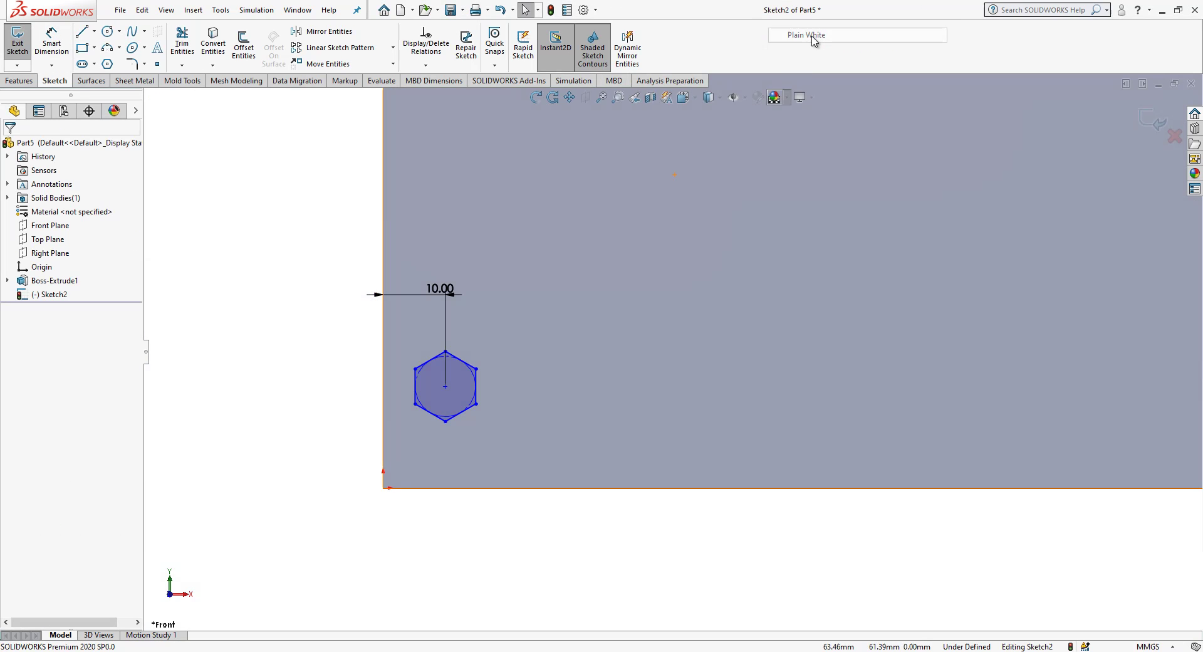
Step: Dimension the hexagon centre 10 mm above the plate's bottom edge
click(47, 55)
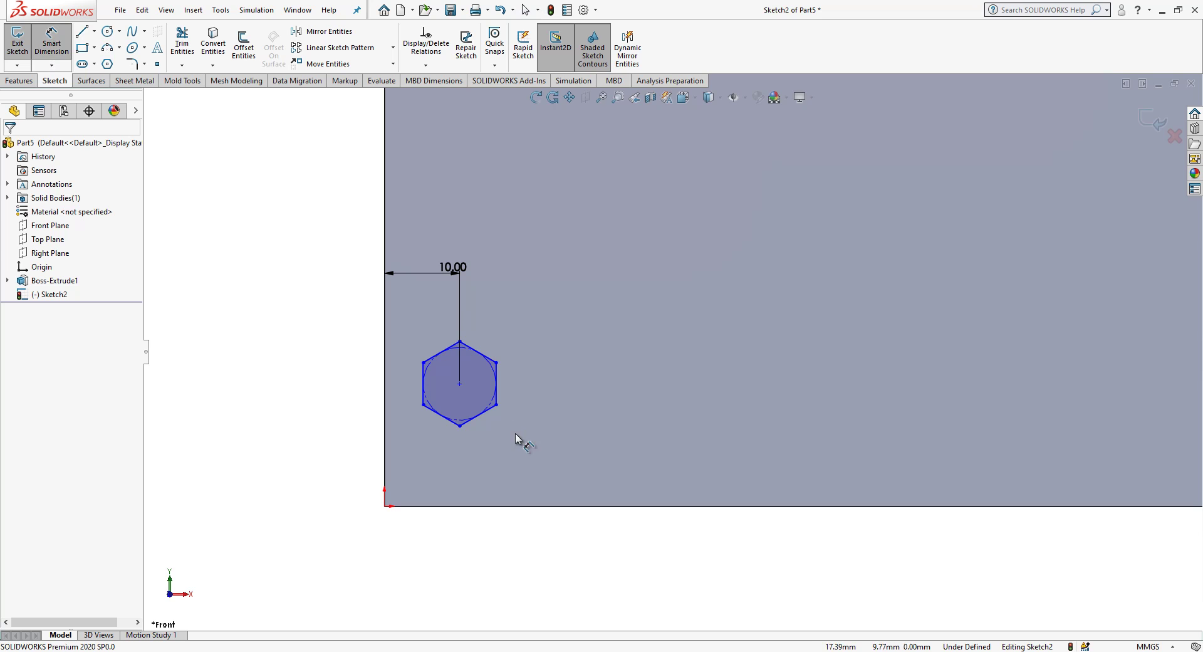
click(495, 505)
click(459, 383)
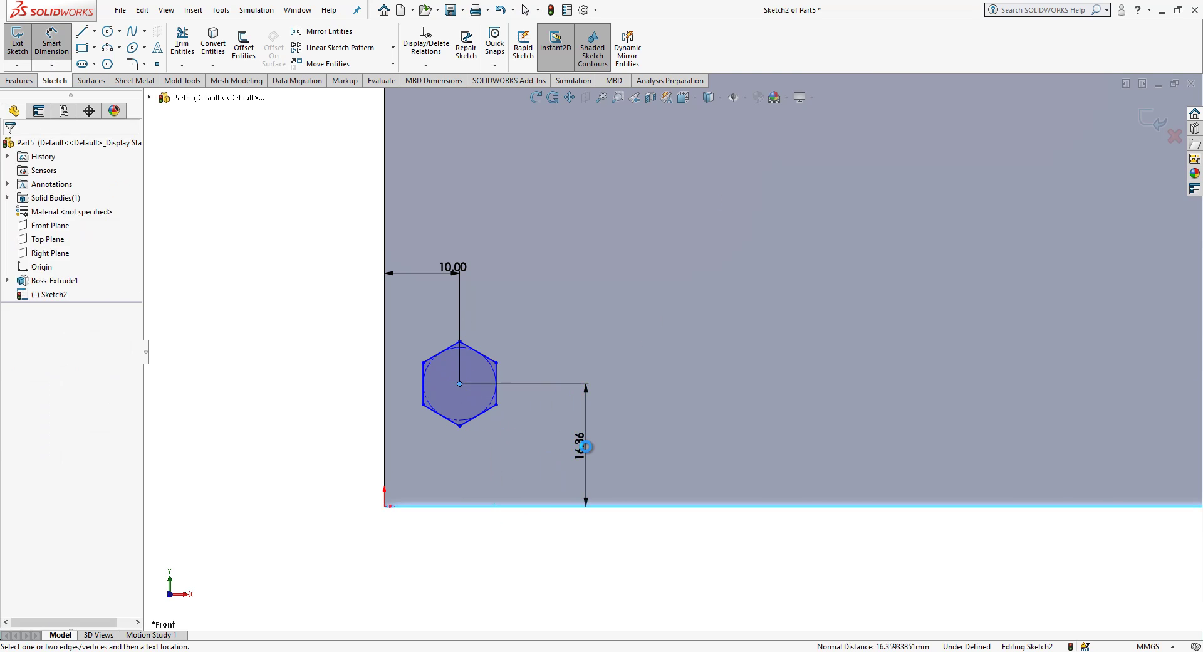
click(586, 442)
text(10)
key(Return)
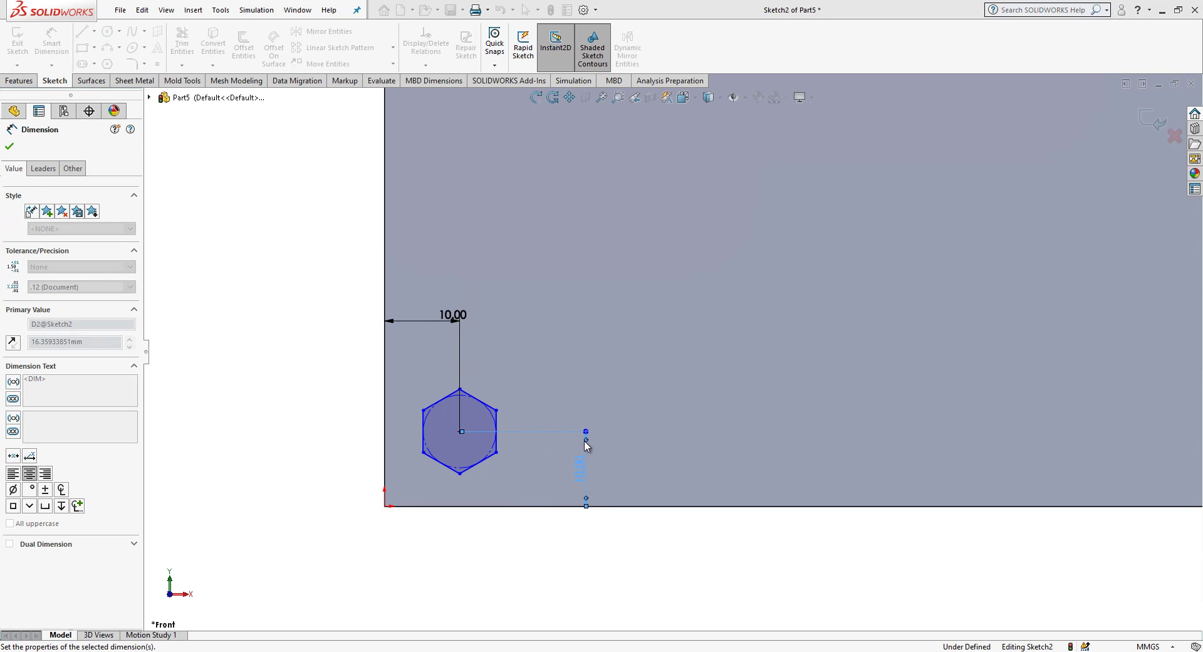
Step: Set the hexagon's width across its vertical flats to 10 mm
click(496, 446)
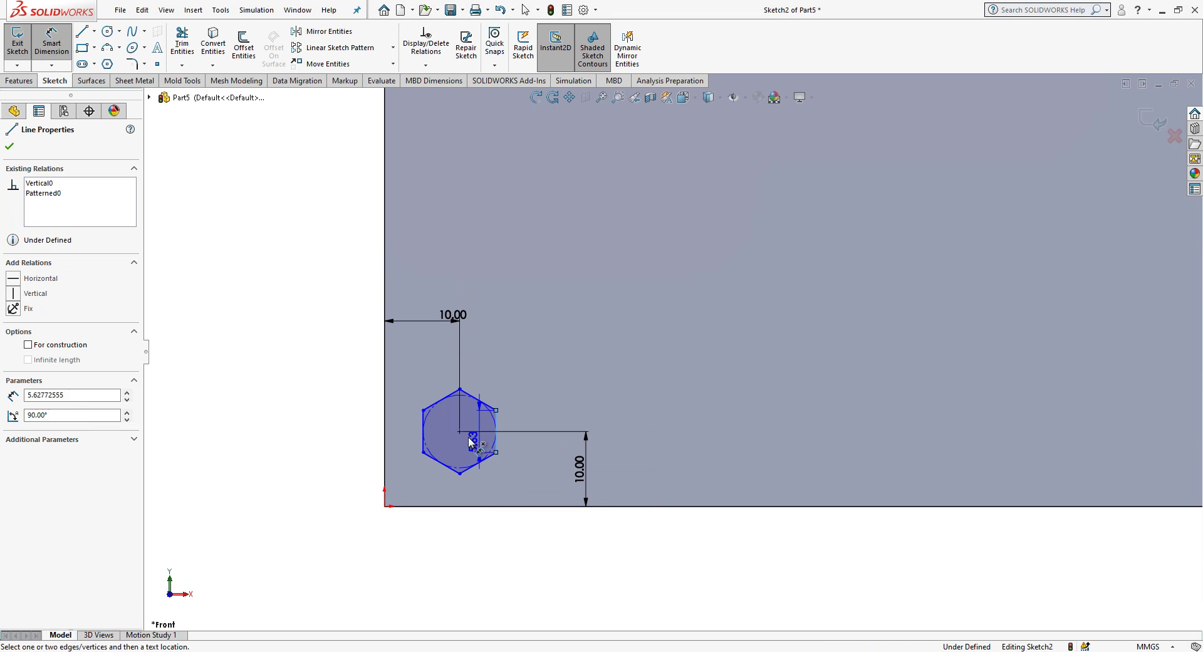
click(423, 438)
click(519, 373)
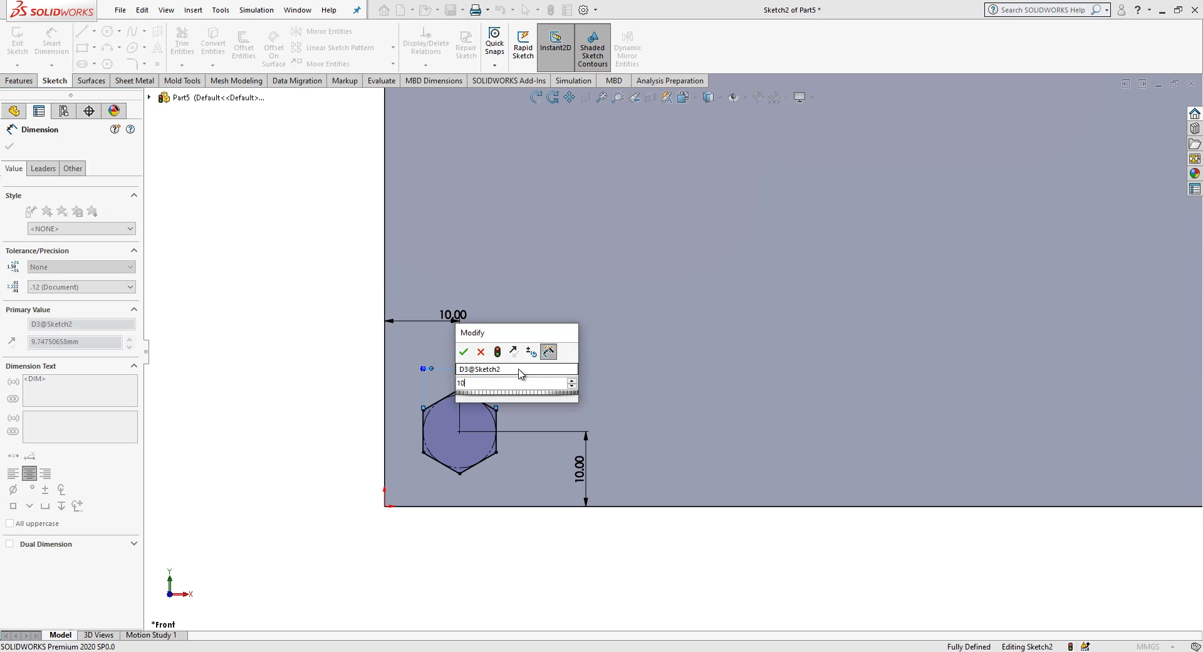
text(10)
key(Return)
key(Escape)
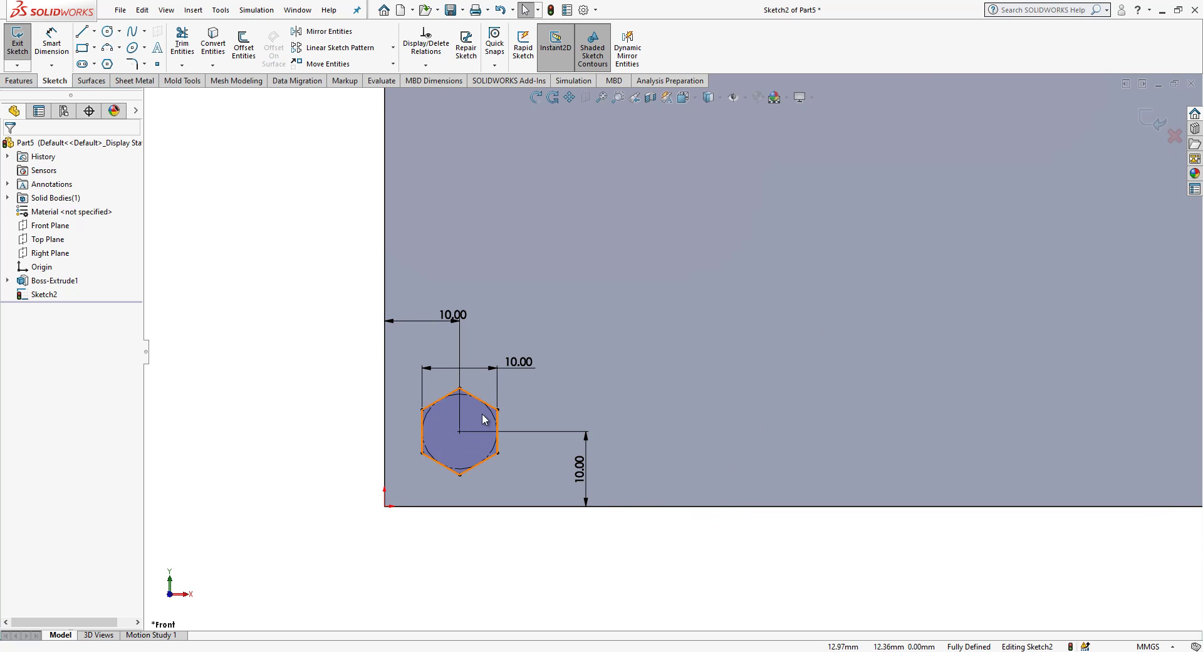
Step: Extrude the hexagon 2.5 mm as a raised boss
click(1153, 121)
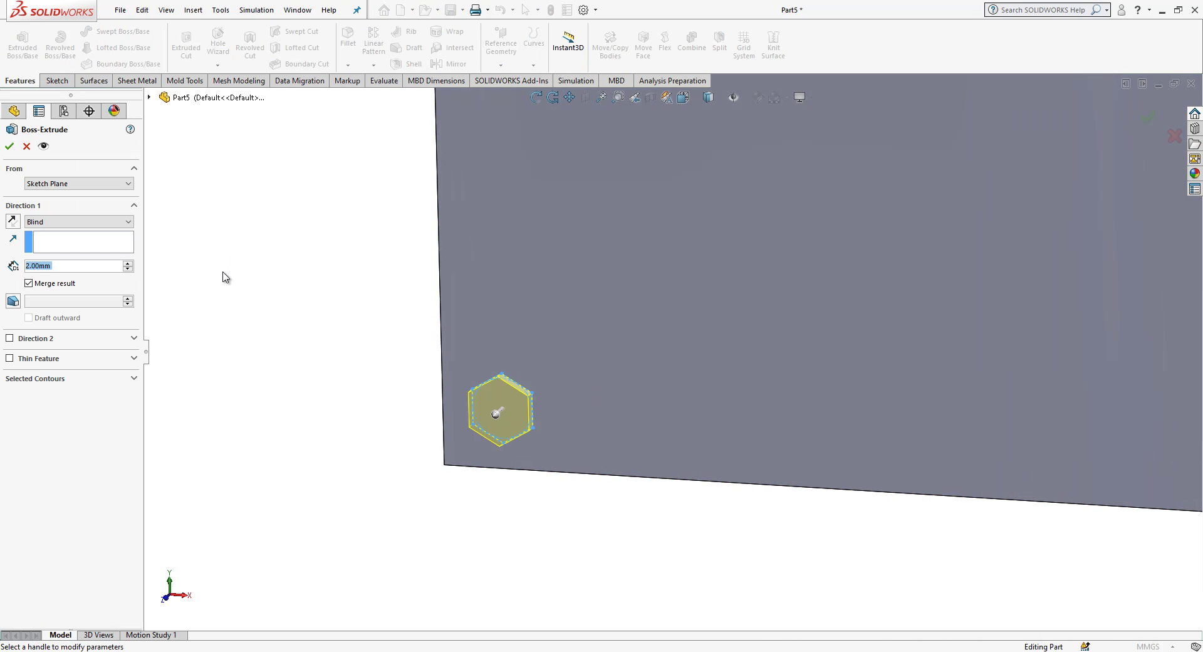
text(2.5)
key(Return)
Step: On the hexagon face, convert Sketch2's 10 mm circle into construction geometry in Sketch3
scroll(524, 410, down, 1)
click(528, 390)
click(583, 364)
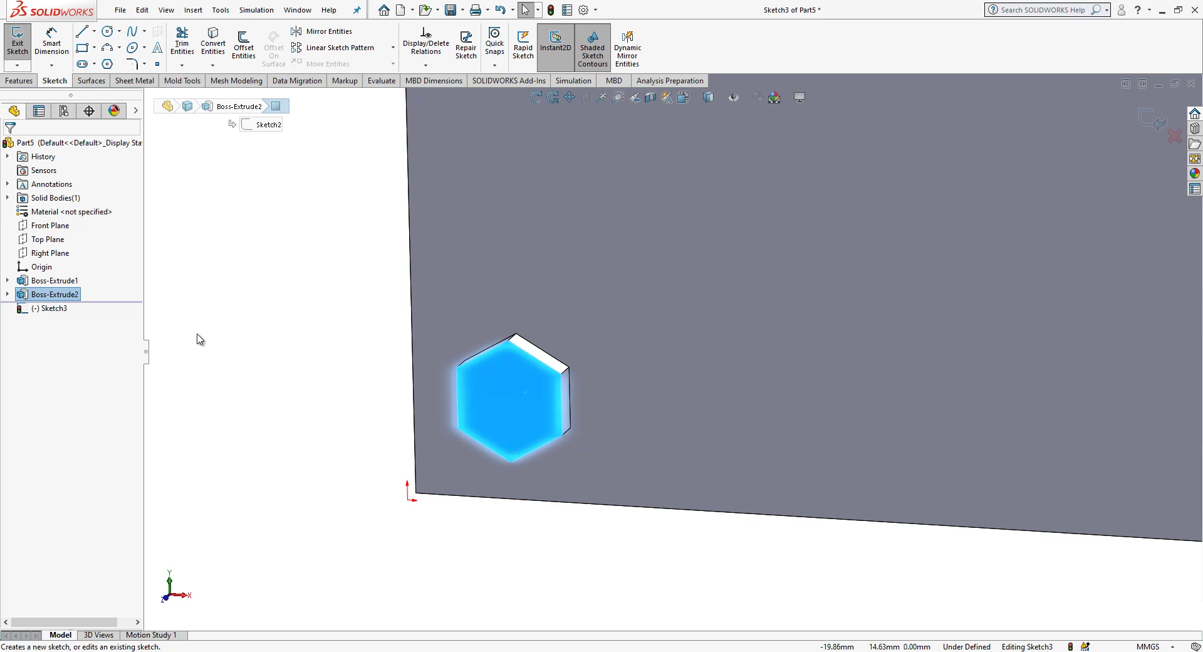
click(6, 293)
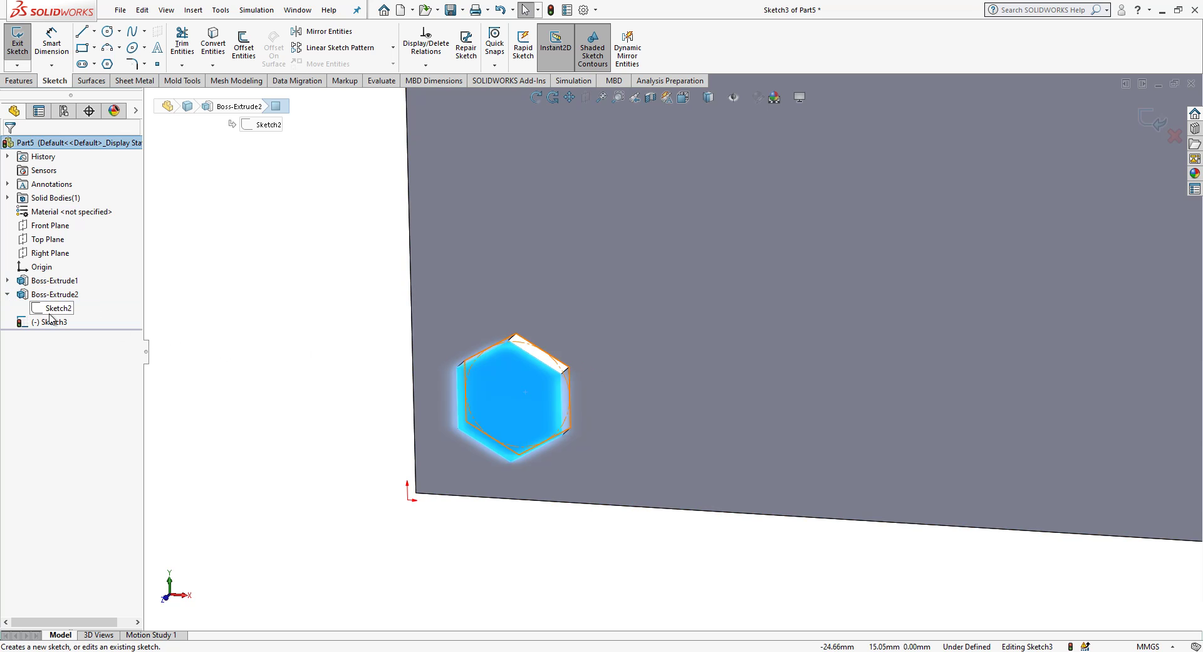
click(468, 373)
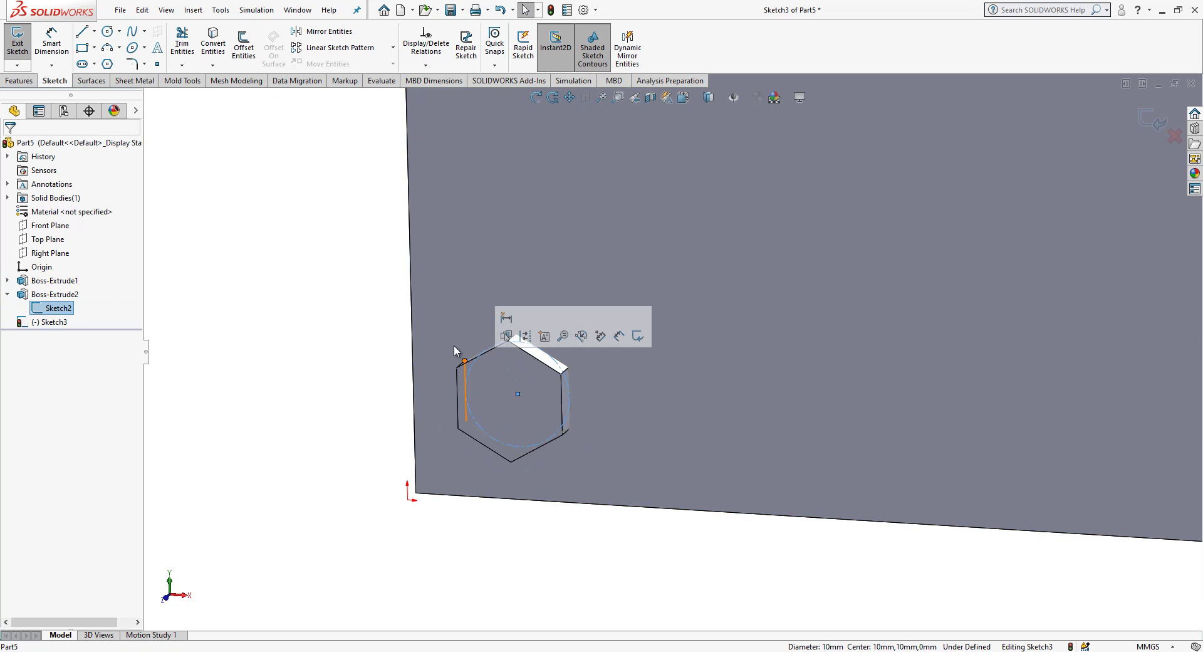
click(214, 44)
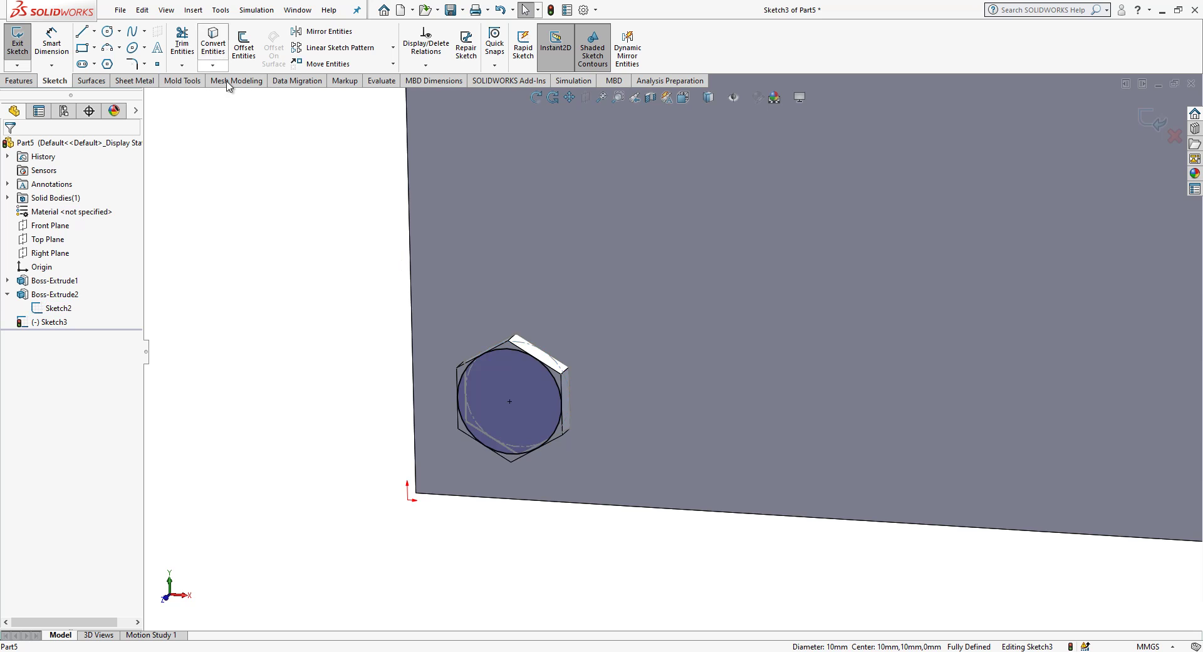
click(541, 360)
click(594, 322)
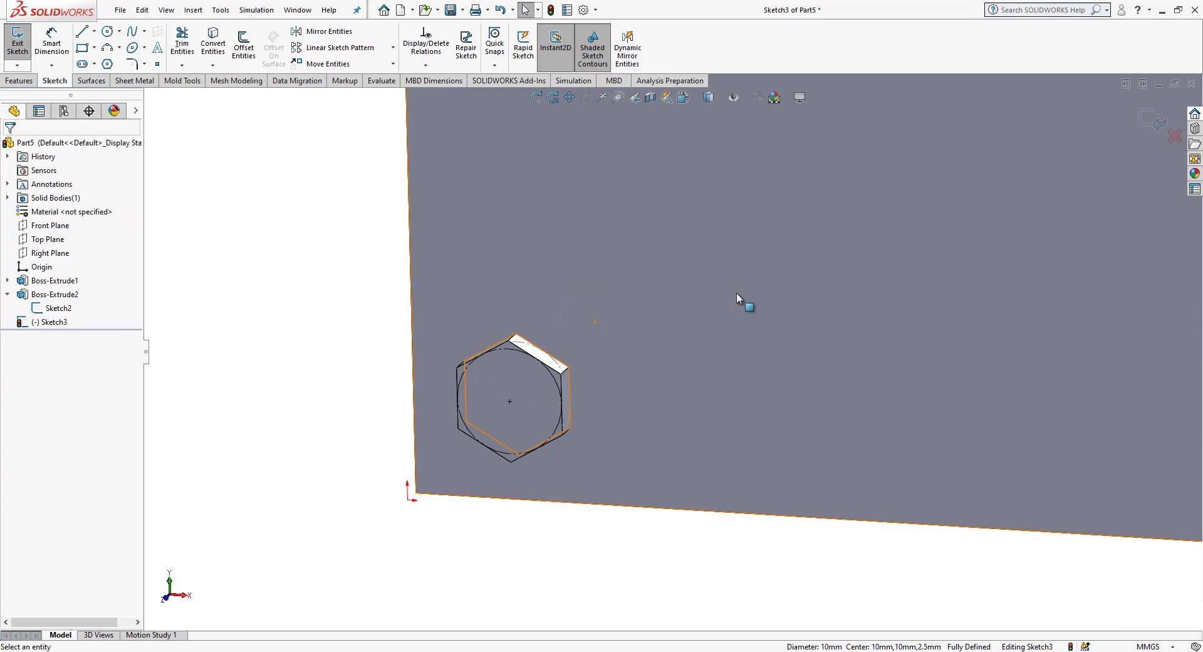
click(1152, 120)
Step: Create Axis1 through Sketch3's centre point, perpendicular to the hexagon face
click(566, 404)
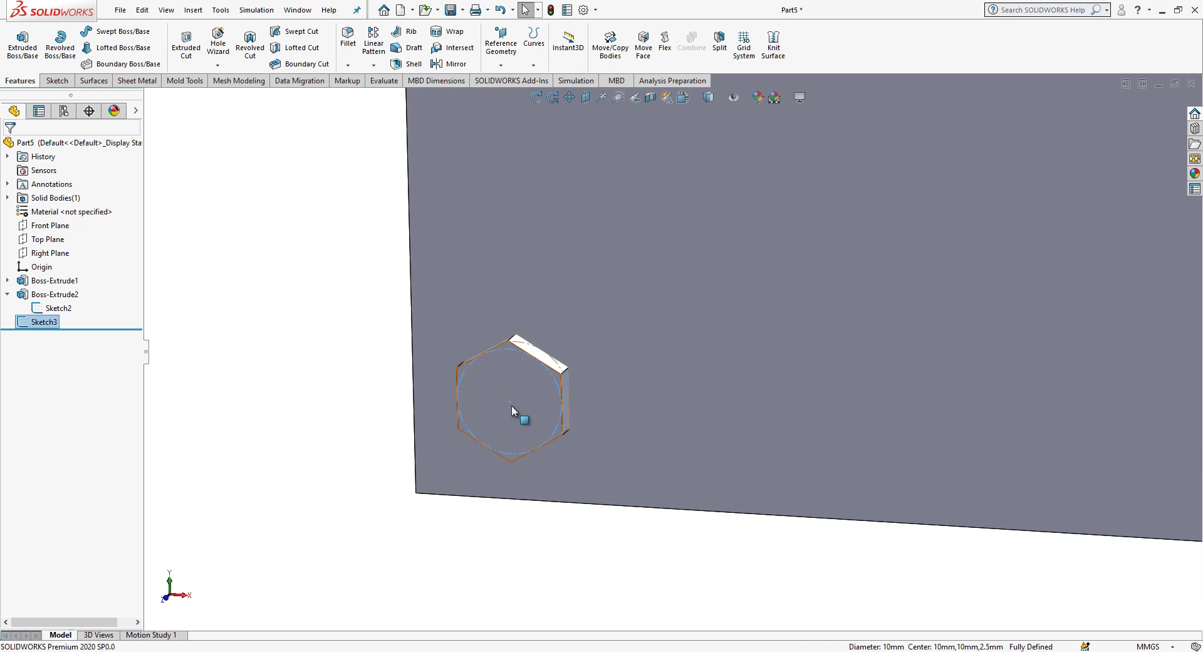
click(500, 44)
click(521, 96)
click(524, 379)
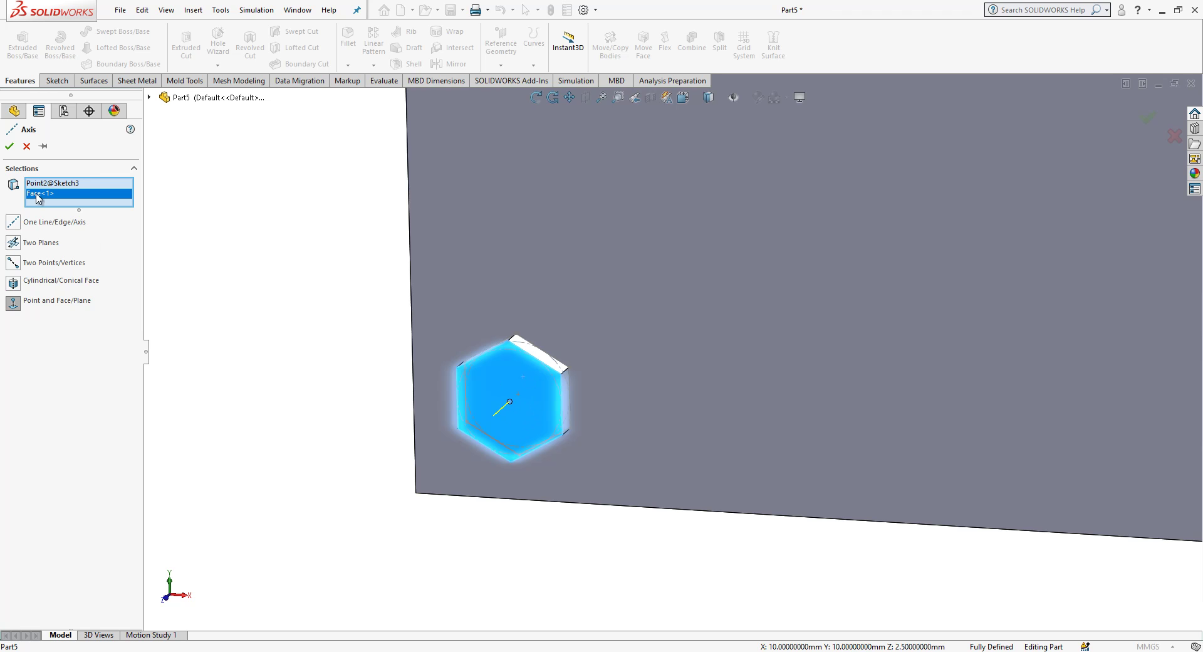
click(8, 148)
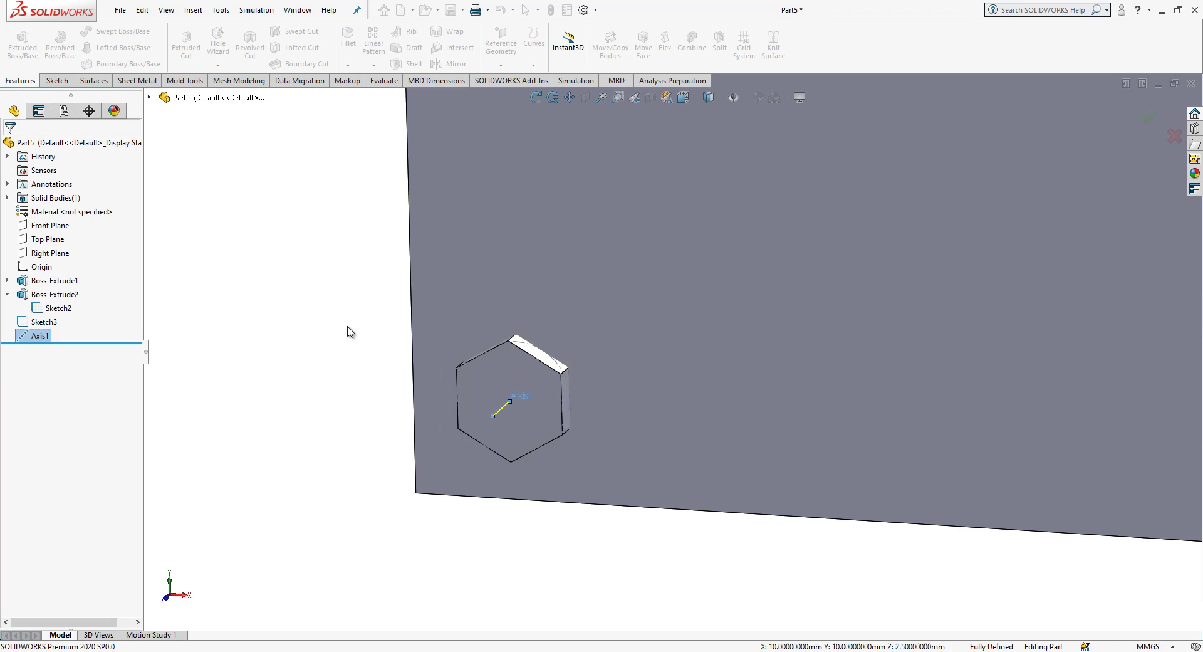
middle_drag(465, 382, 545, 351)
click(578, 442)
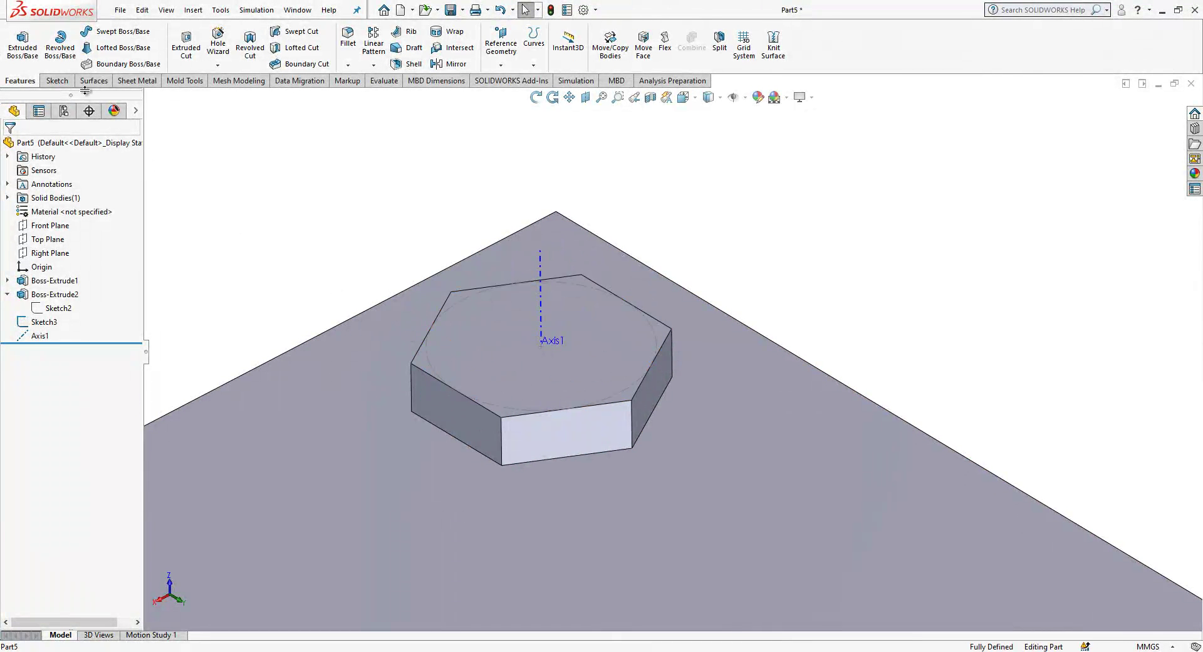
Step: Start a 3D sketch and draw a closed line loop from Axis1 to the side face corners
click(57, 80)
click(17, 65)
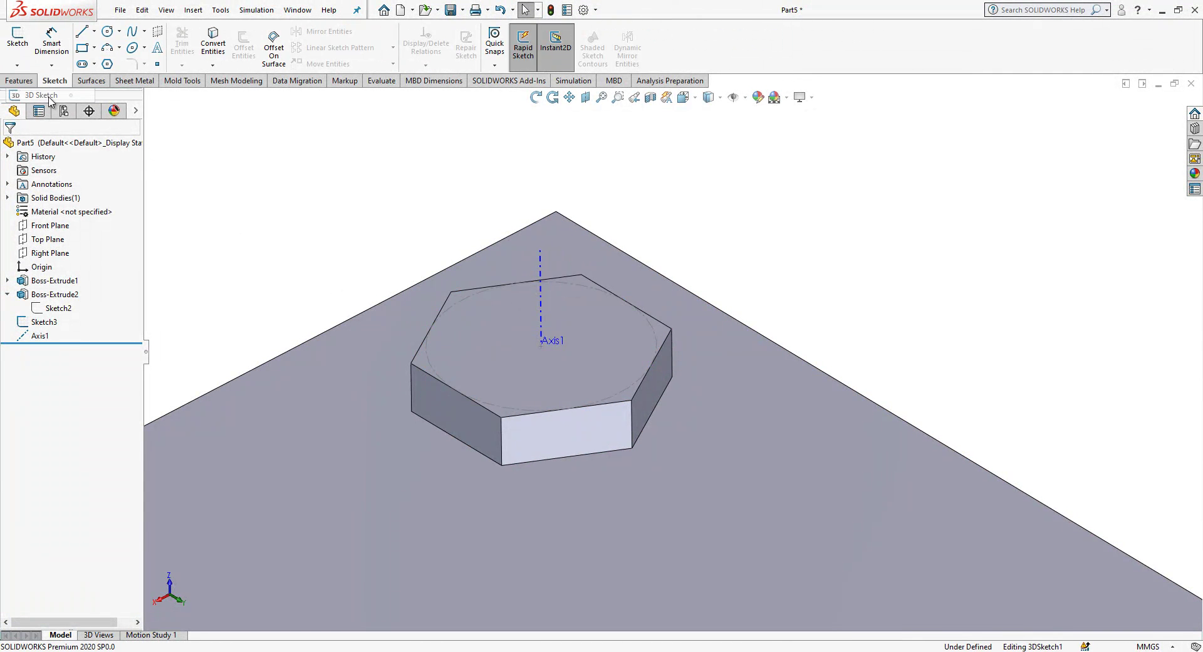
click(29, 94)
click(82, 31)
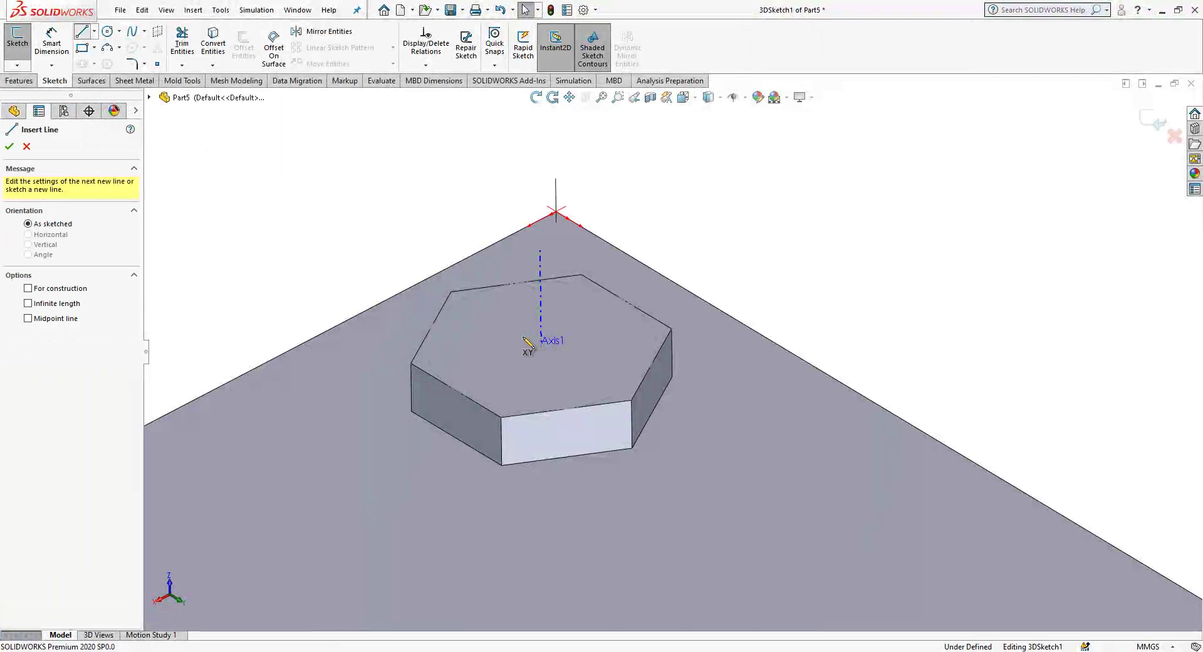
click(541, 345)
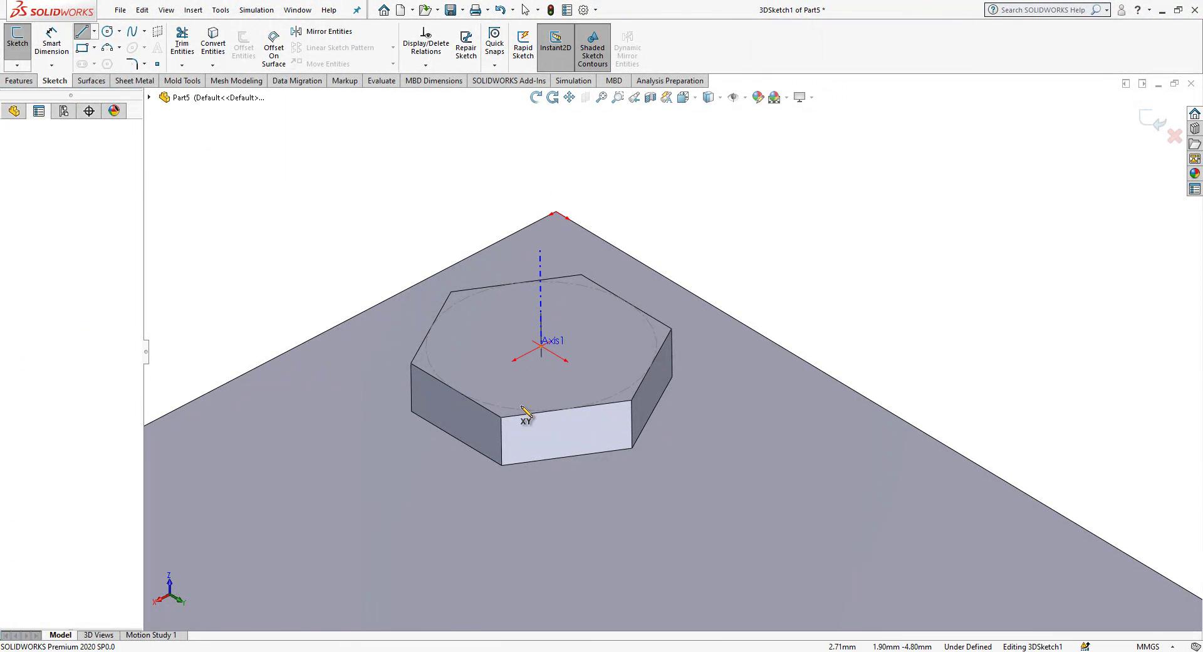
click(501, 450)
click(632, 445)
click(672, 369)
click(541, 346)
key(Escape)
mouse_move(610, 392)
middle_down()
mouse_move(554, 238)
mouse_move(470, 279)
mouse_move(359, 277)
mouse_move(620, 294)
mouse_move(646, 371)
mouse_move(711, 400)
middle_up()
scroll(711, 400, down, 2)
Step: Draw lines from the axis point across the side face corners to meet the first diagonal
click(82, 32)
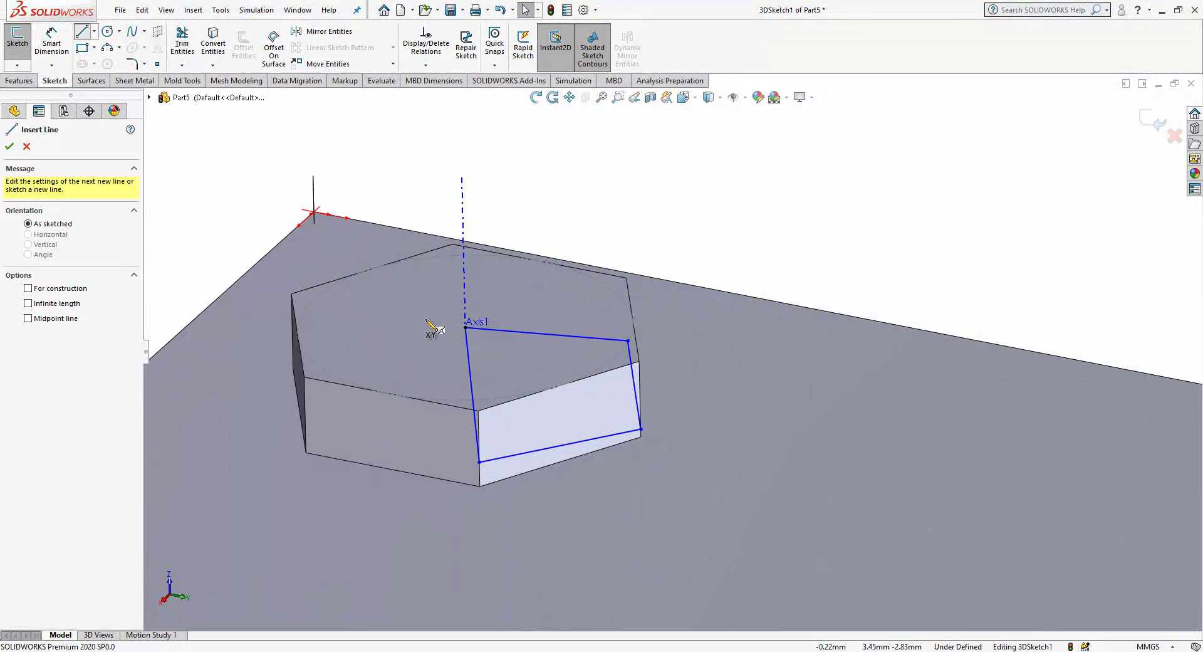
click(466, 327)
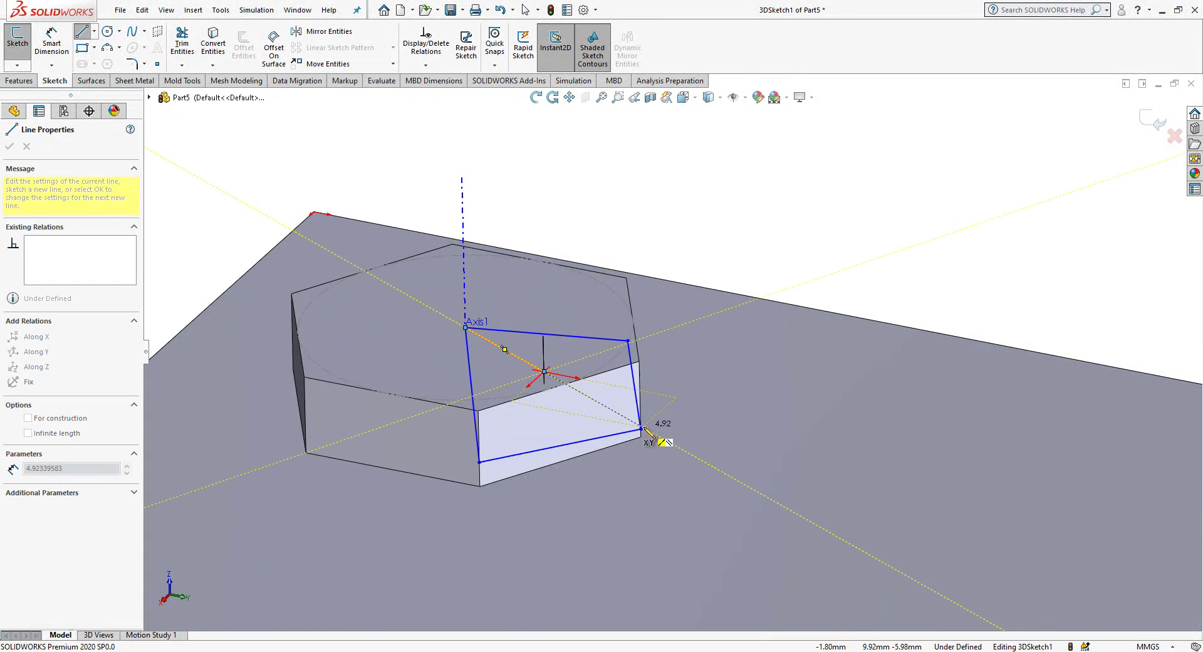
click(642, 429)
click(630, 341)
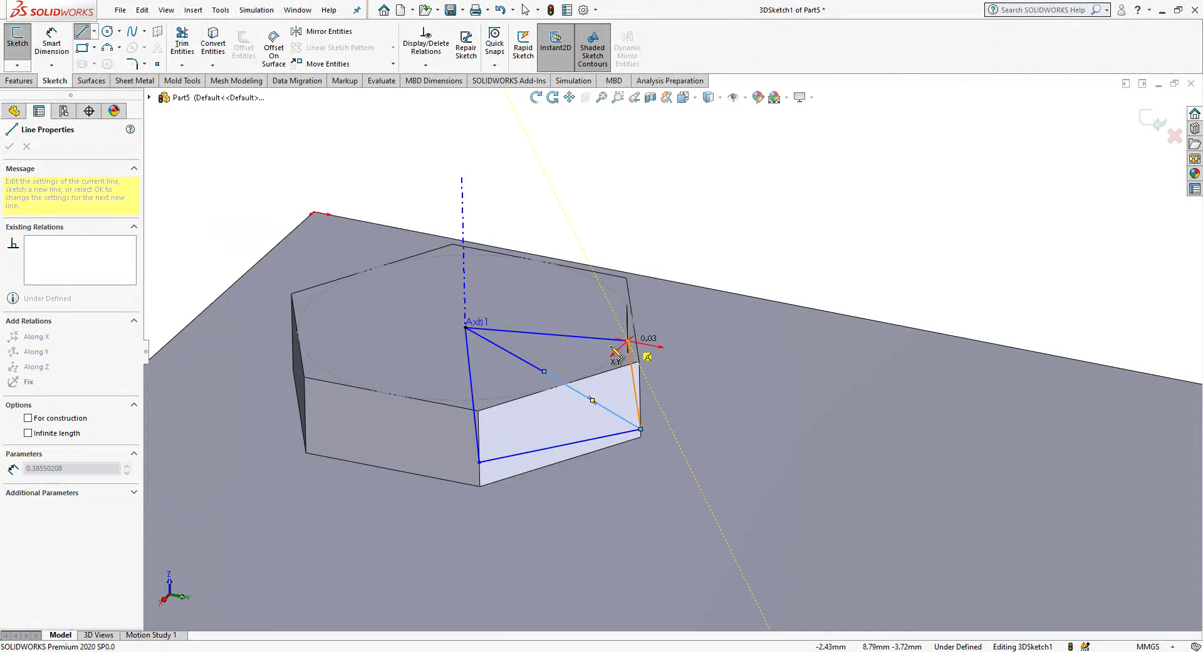
double_click(544, 371)
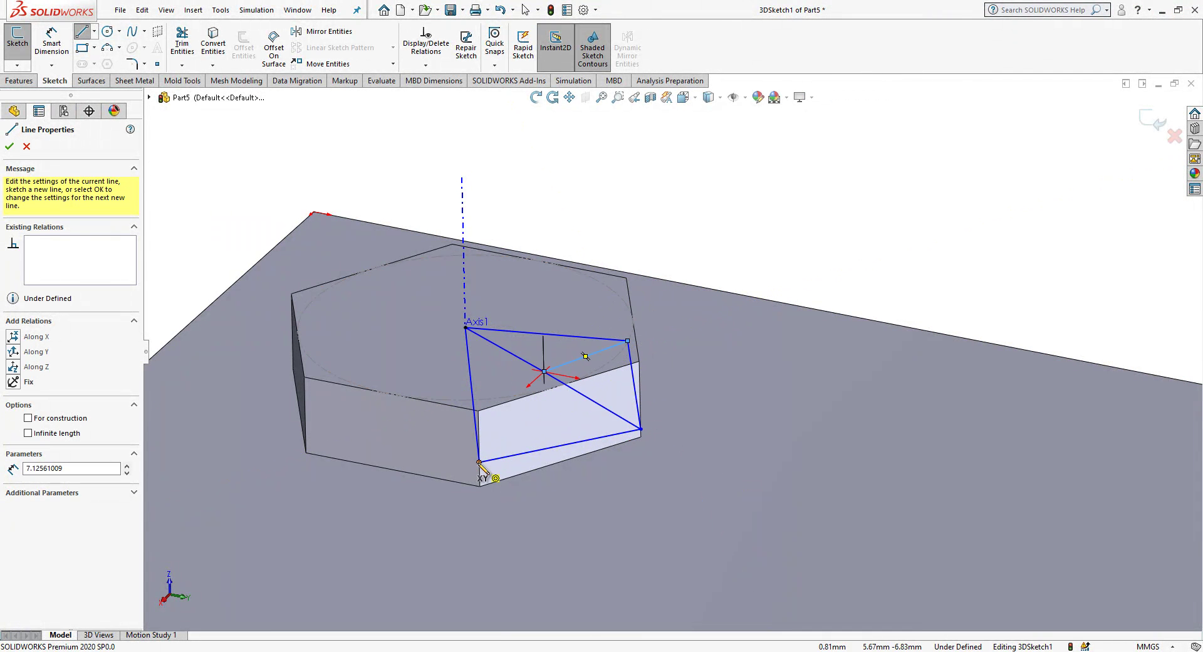
key(Escape)
mouse_move(544, 379)
middle_down()
mouse_move(496, 339)
mouse_move(485, 382)
mouse_move(564, 402)
middle_up()
scroll(610, 392, down, 3)
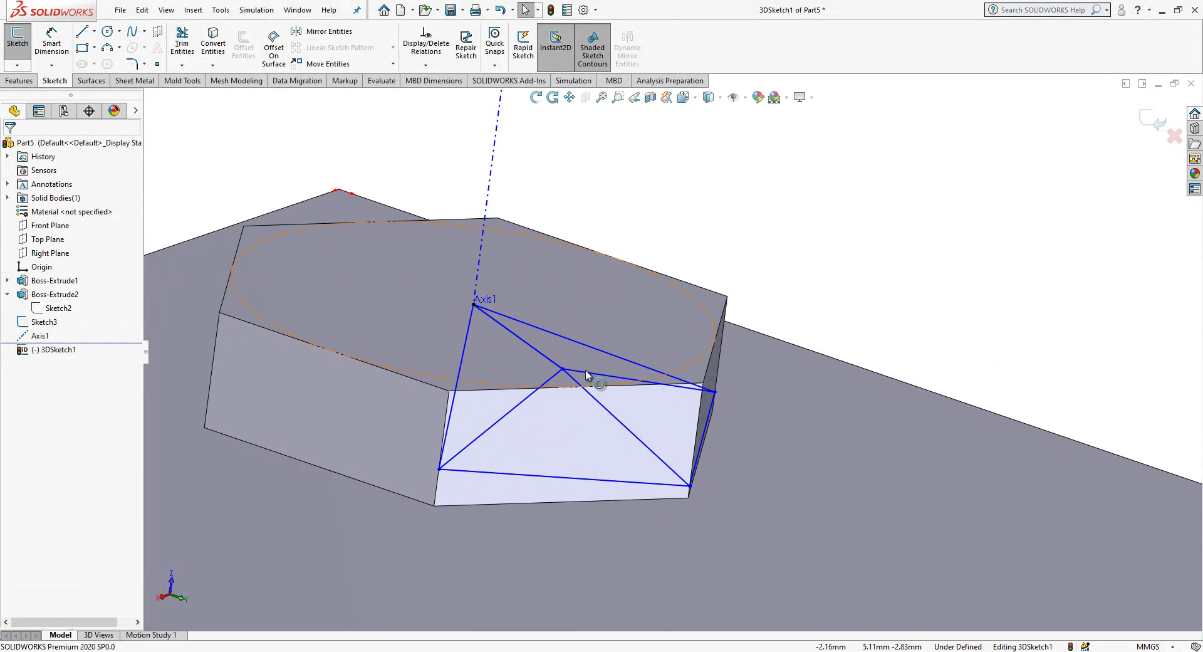
Step: Convert four of the sketch lines to construction lines
click(587, 374)
ctrl+click(575, 379)
ctrl+click(555, 375)
ctrl+click(540, 358)
click(76, 479)
key(Escape)
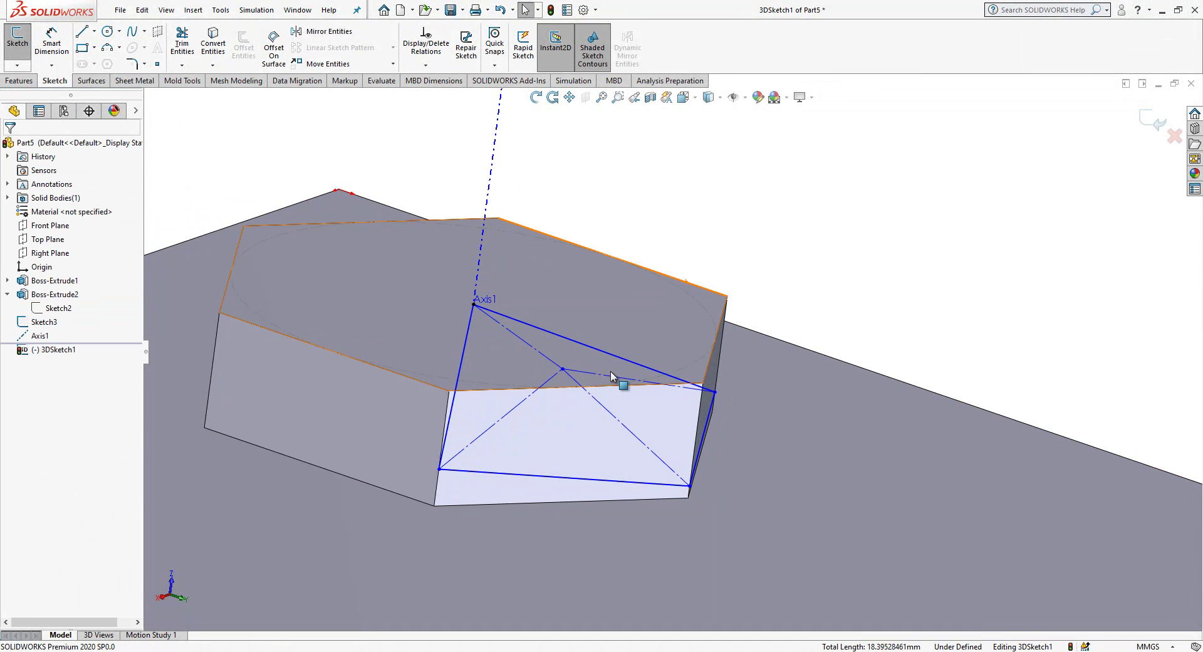
Step: Make two construction lines collinear and equal, and drag the top-right point onto the face corner
click(602, 377)
ctrl+click(530, 394)
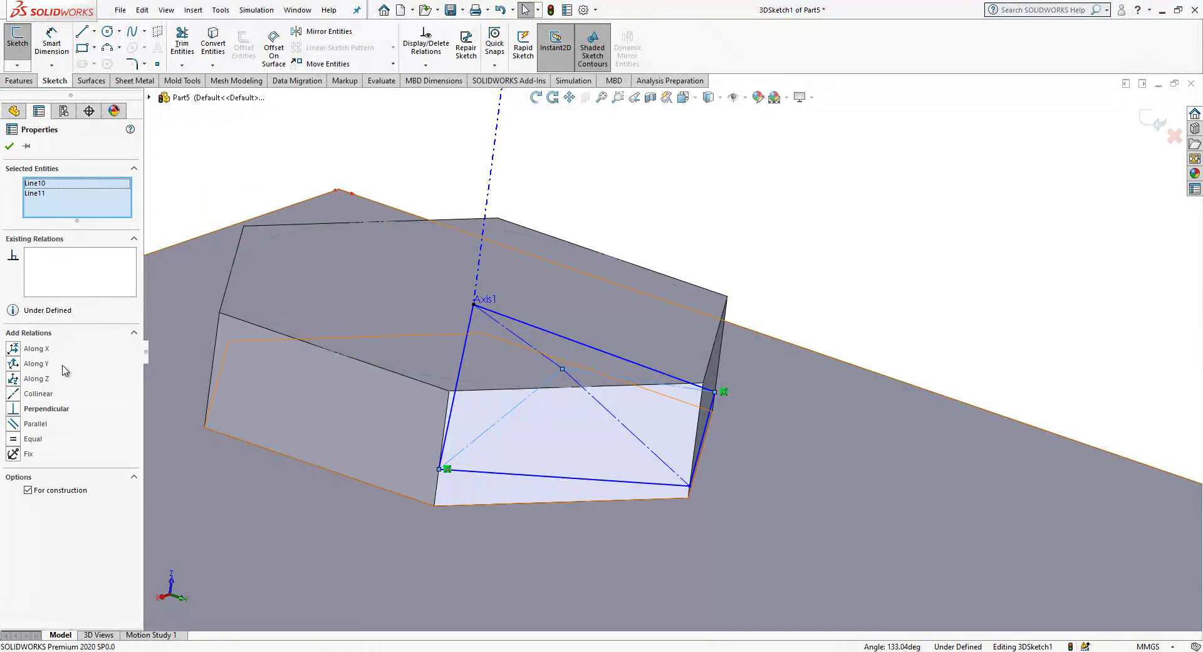
click(38, 393)
click(32, 439)
middle_drag(462, 415, 544, 404)
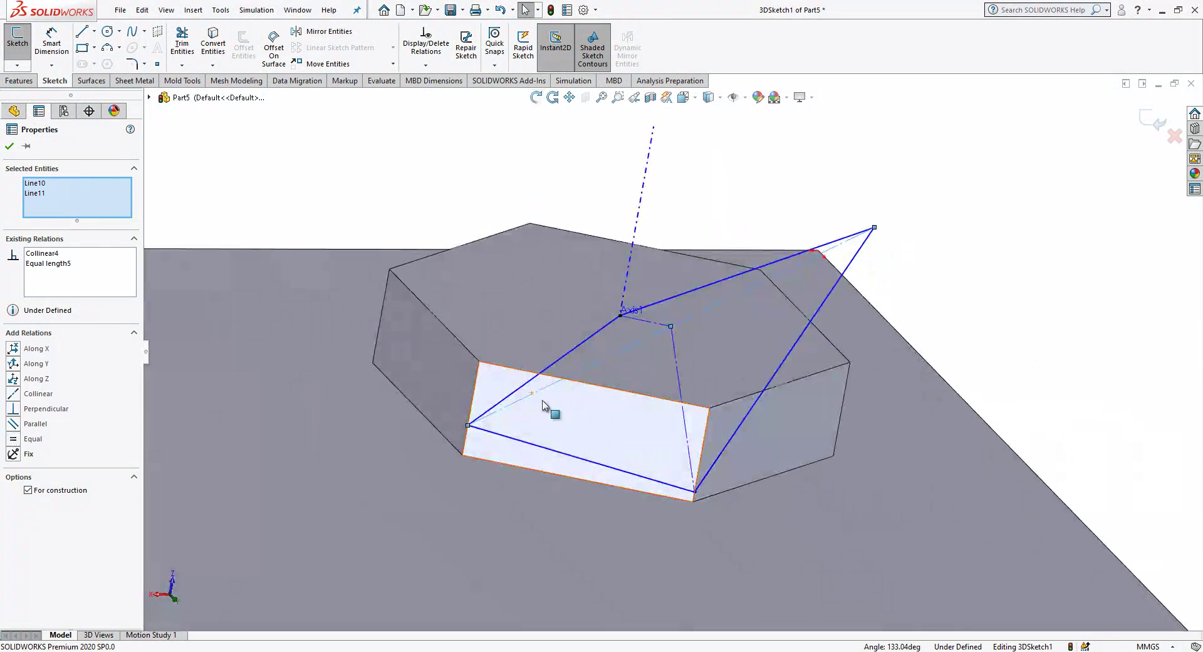
click(874, 227)
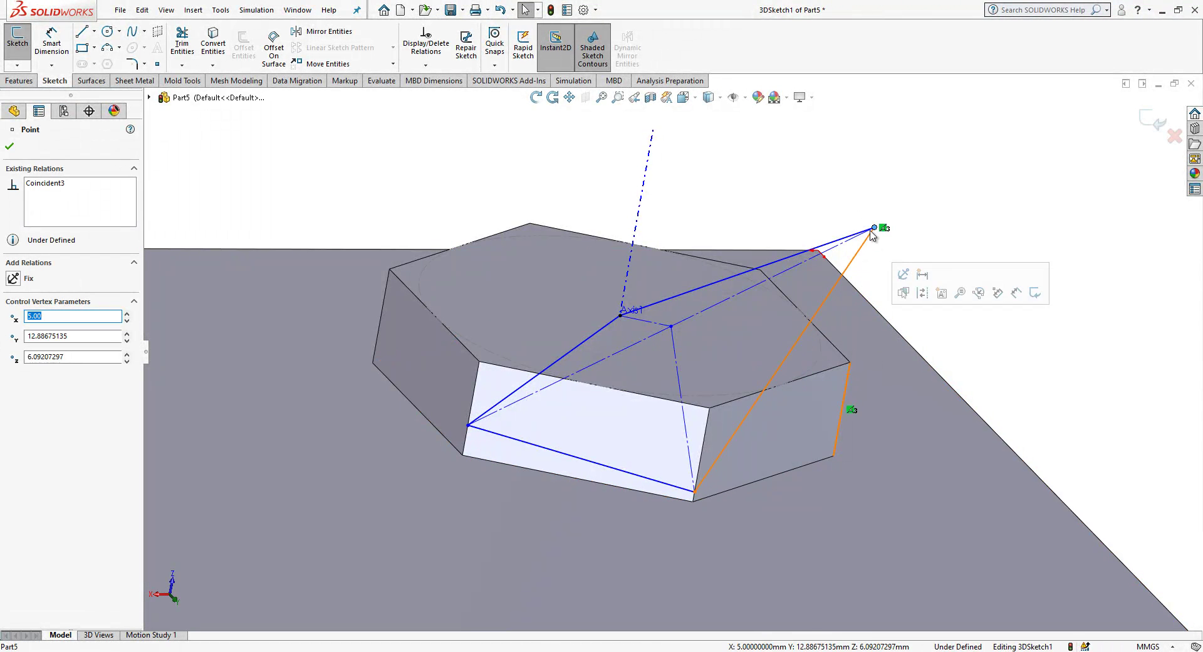
drag(874, 228, 843, 439)
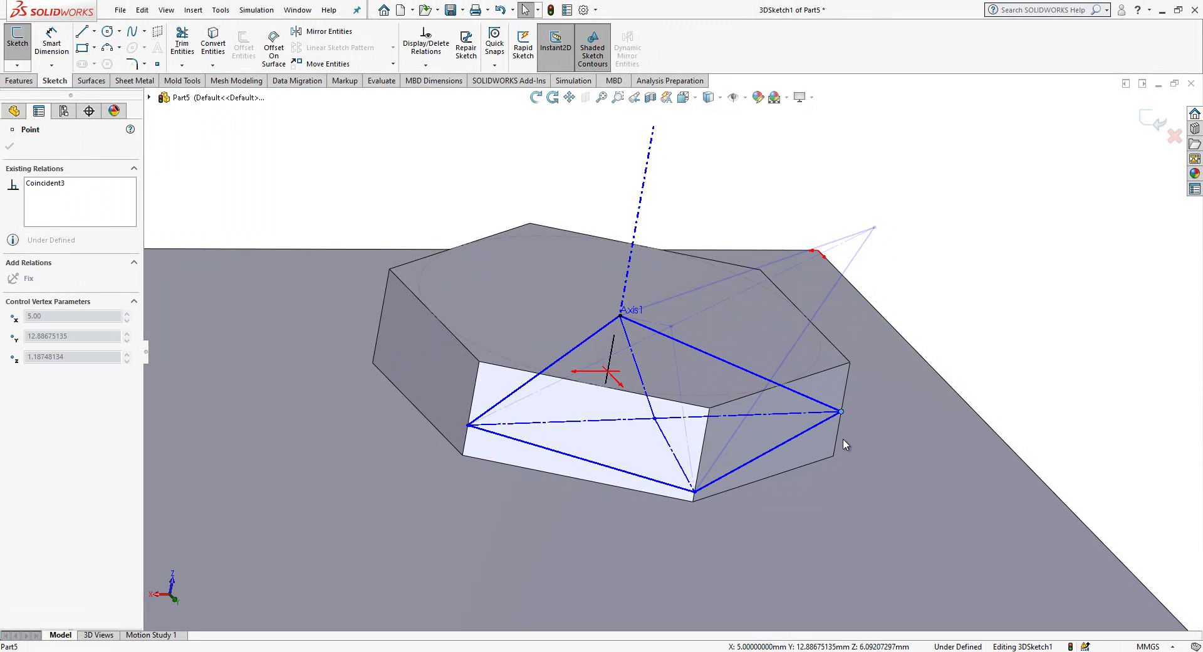
Step: Align the line endpoints Along X and make the two diagonal halves equal
click(774, 415)
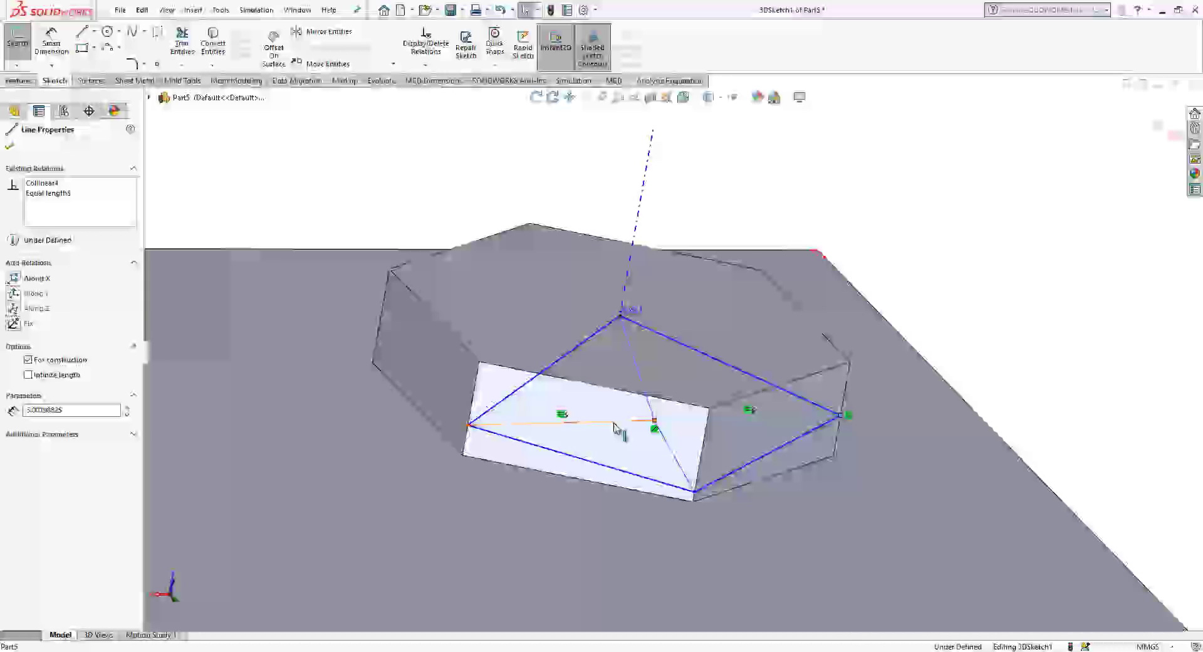
click(467, 425)
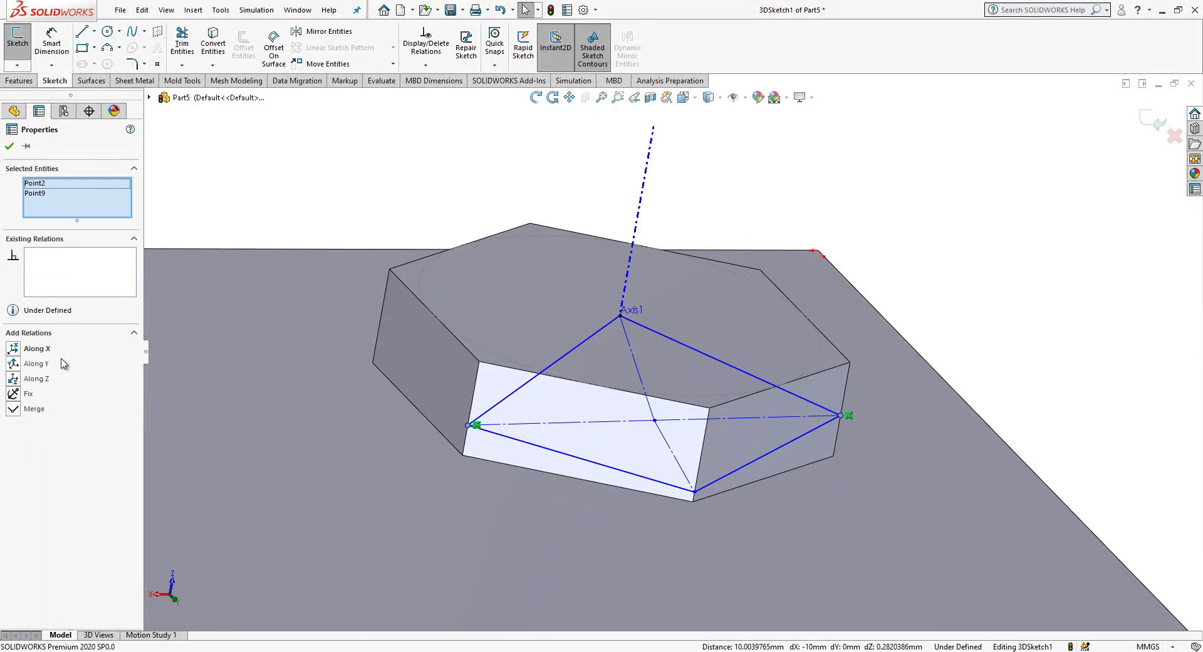
click(43, 353)
key(Escape)
middle_drag(610, 419, 697, 353)
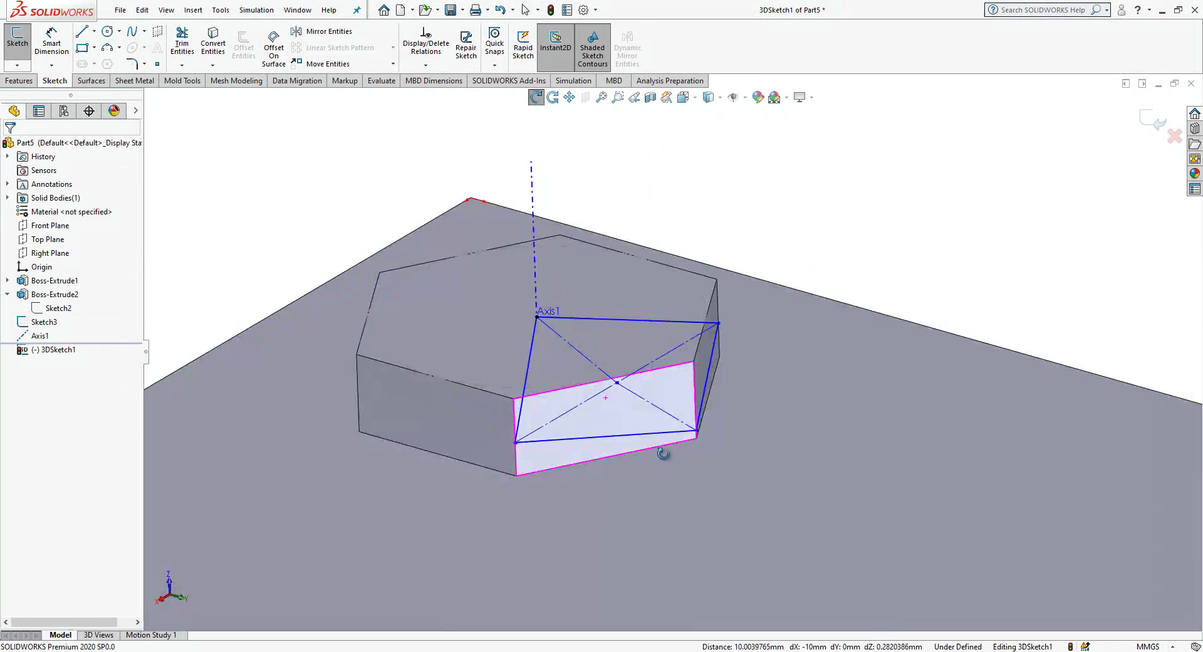
click(560, 343)
ctrl+click(561, 338)
click(33, 439)
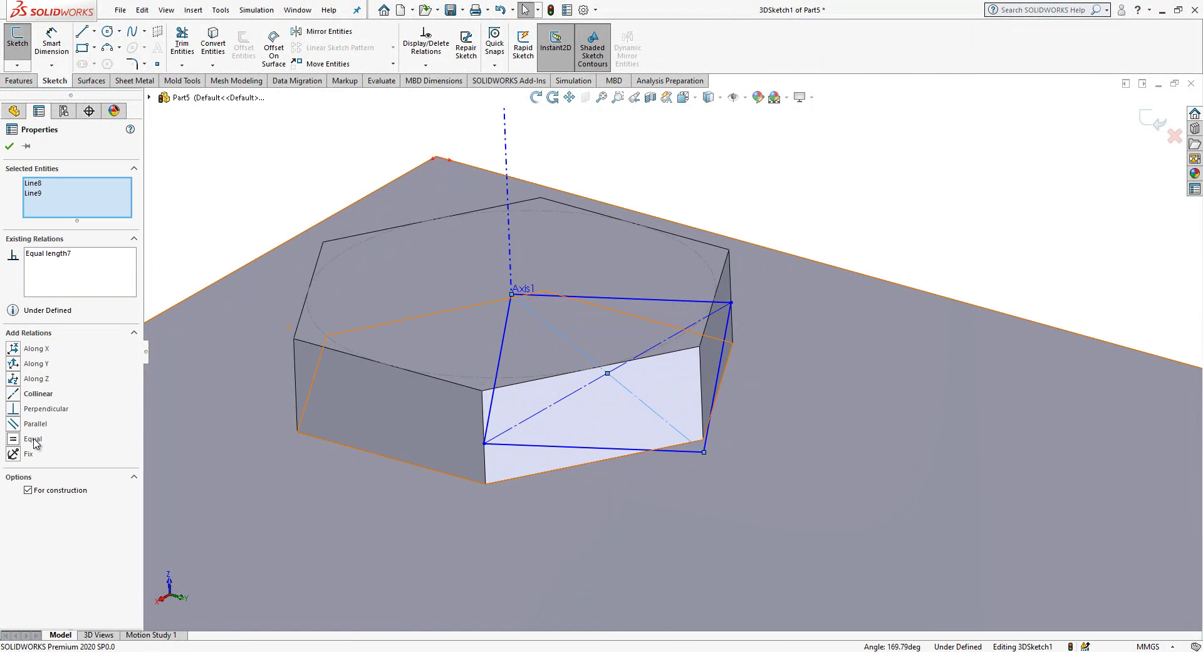
key(Escape)
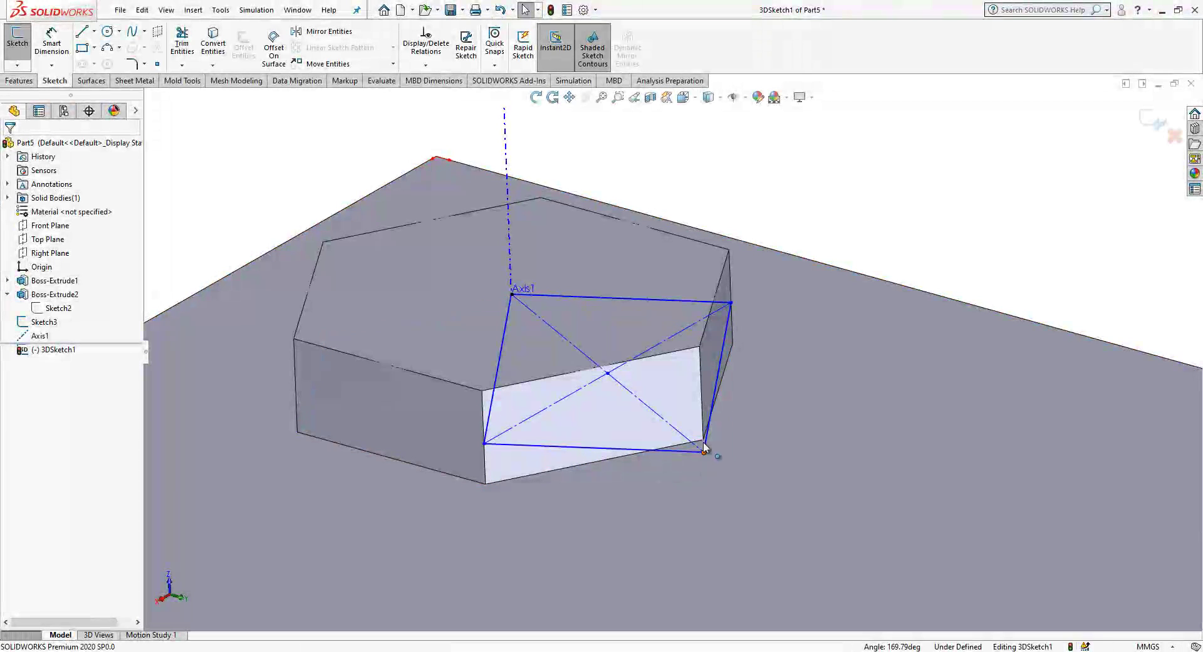
Step: Dimension the lower-right corner point 0.50 from the bottom corner to fully define the sketch
drag(704, 451, 703, 416)
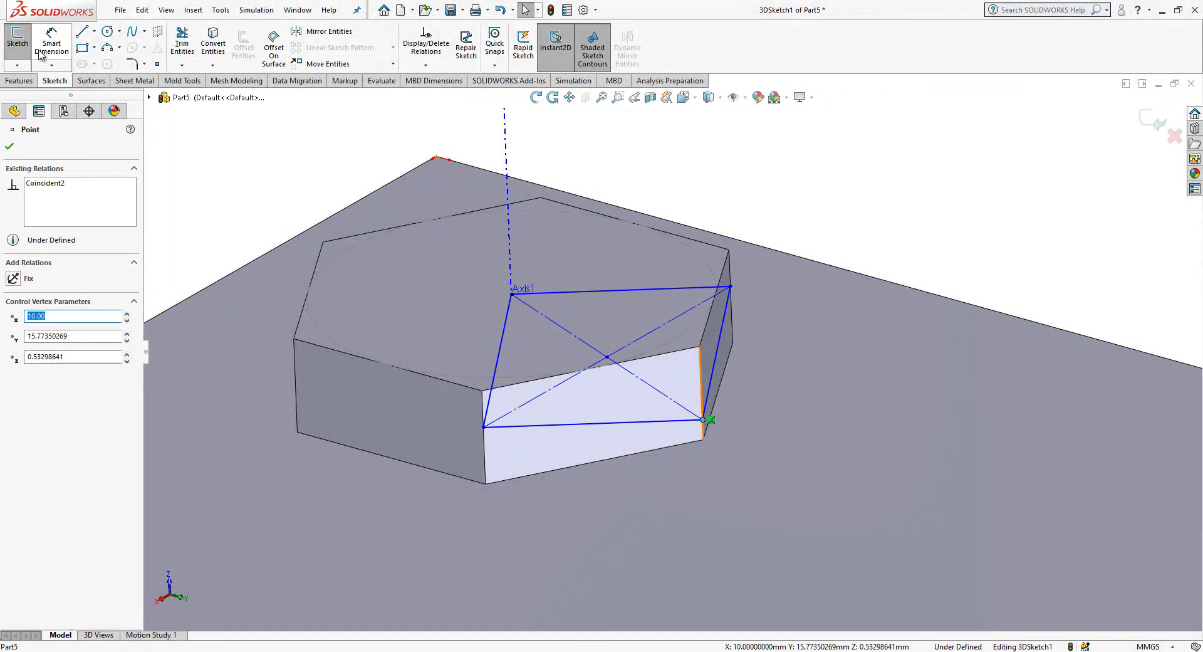
click(41, 56)
click(703, 440)
click(704, 419)
click(767, 419)
key(Return)
key(Escape)
mouse_move(768, 423)
middle_down()
mouse_move(521, 314)
mouse_move(527, 368)
mouse_move(572, 322)
mouse_move(746, 339)
mouse_move(583, 329)
mouse_move(466, 455)
mouse_move(527, 438)
middle_up()
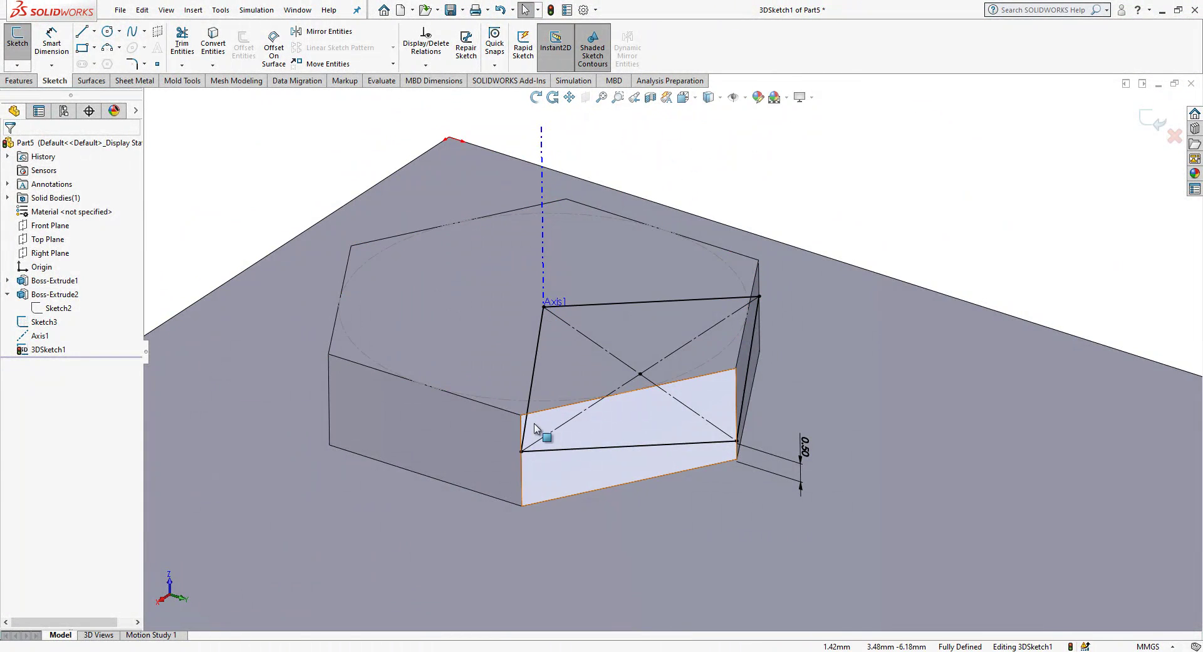
scroll(692, 379, up, 1)
middle_drag(679, 385, 665, 392)
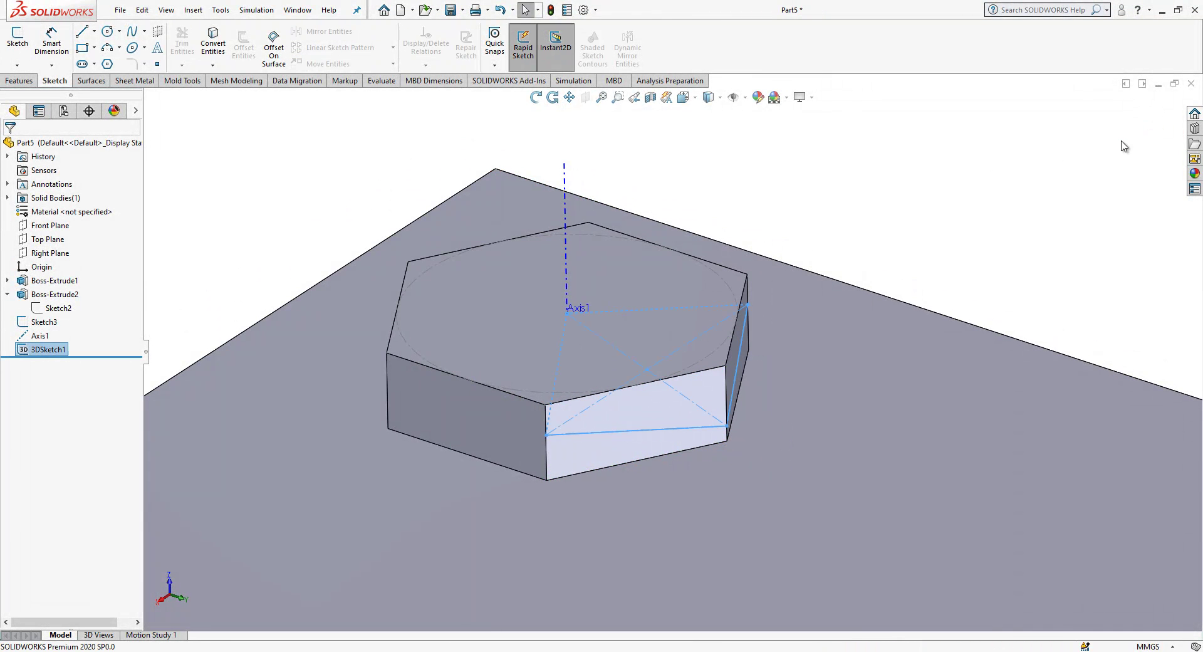
Step: Loft a surface between two open groups of the 3D sketch, creating Surface-Loft1
click(91, 80)
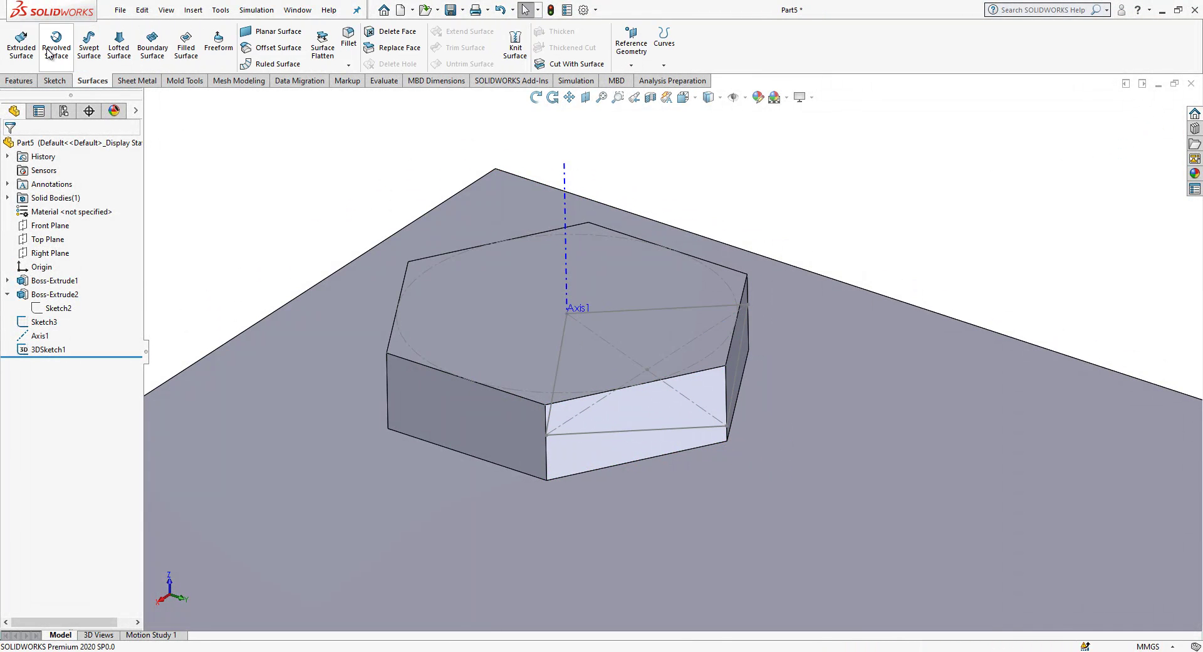
right_click(71, 191)
click(563, 354)
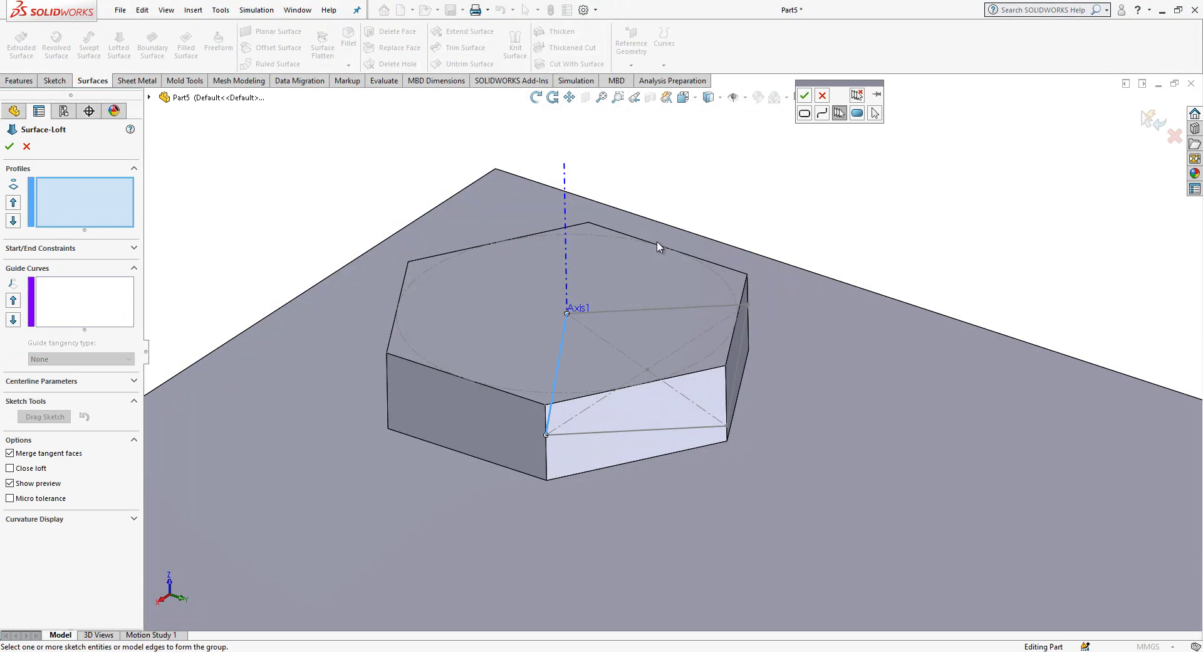
click(805, 95)
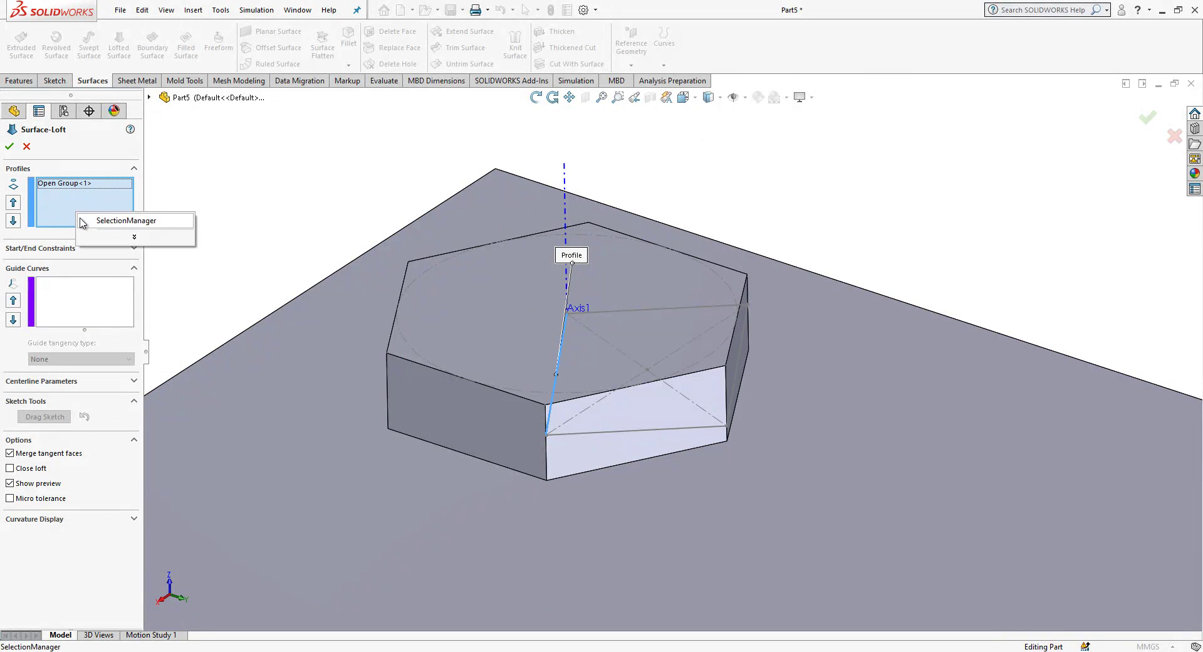
click(741, 355)
click(805, 95)
middle_drag(768, 181, 600, 344)
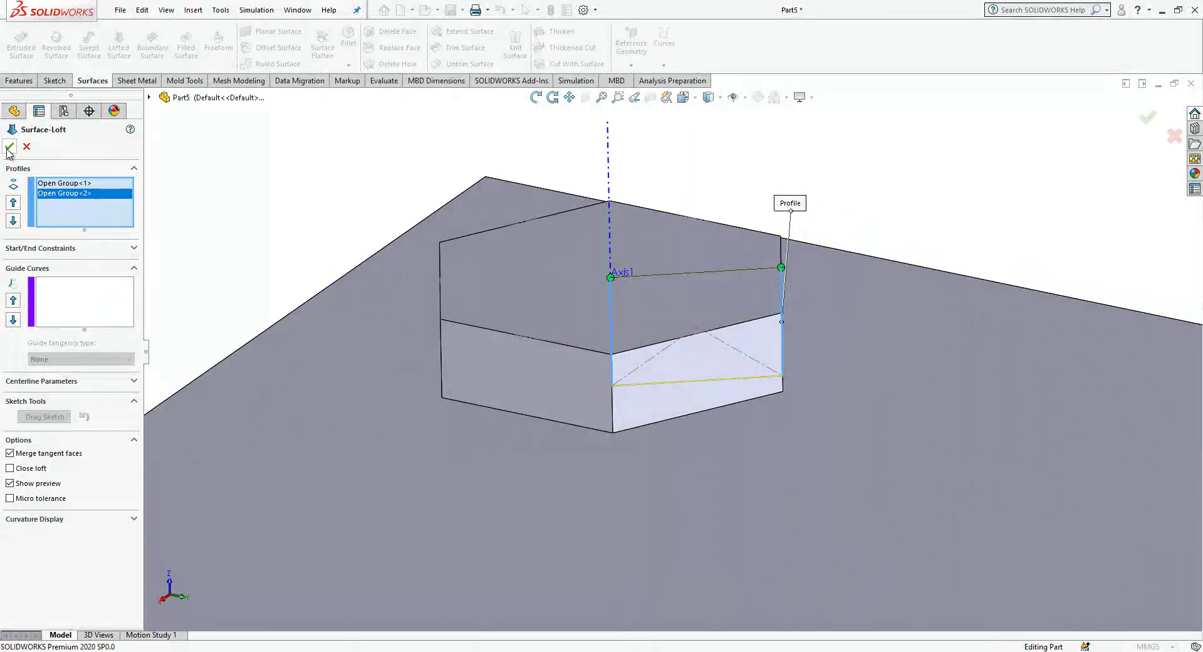
click(9, 148)
Step: Hide the Boss-Extrude1 solid body, leaving the surface, Axis1 and Sketch3 visible
click(428, 254)
click(479, 218)
middle_drag(666, 341, 798, 287)
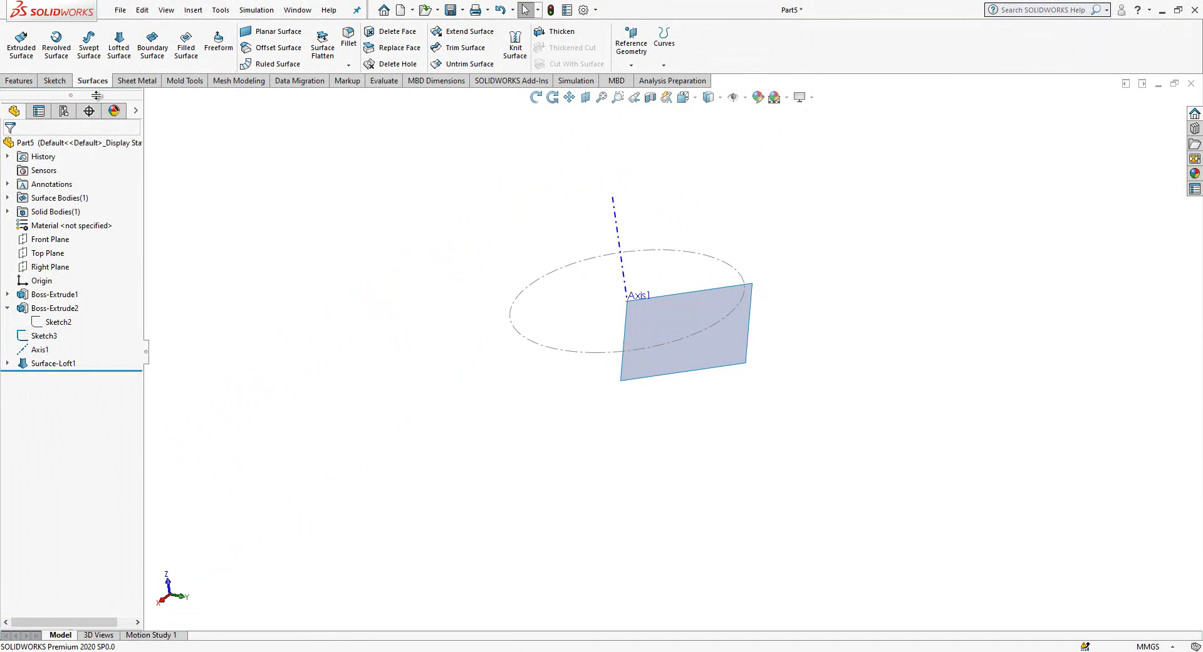
Step: Create a swept ruled surface along the patch's top and left edges, with Front Plane as direction
click(276, 63)
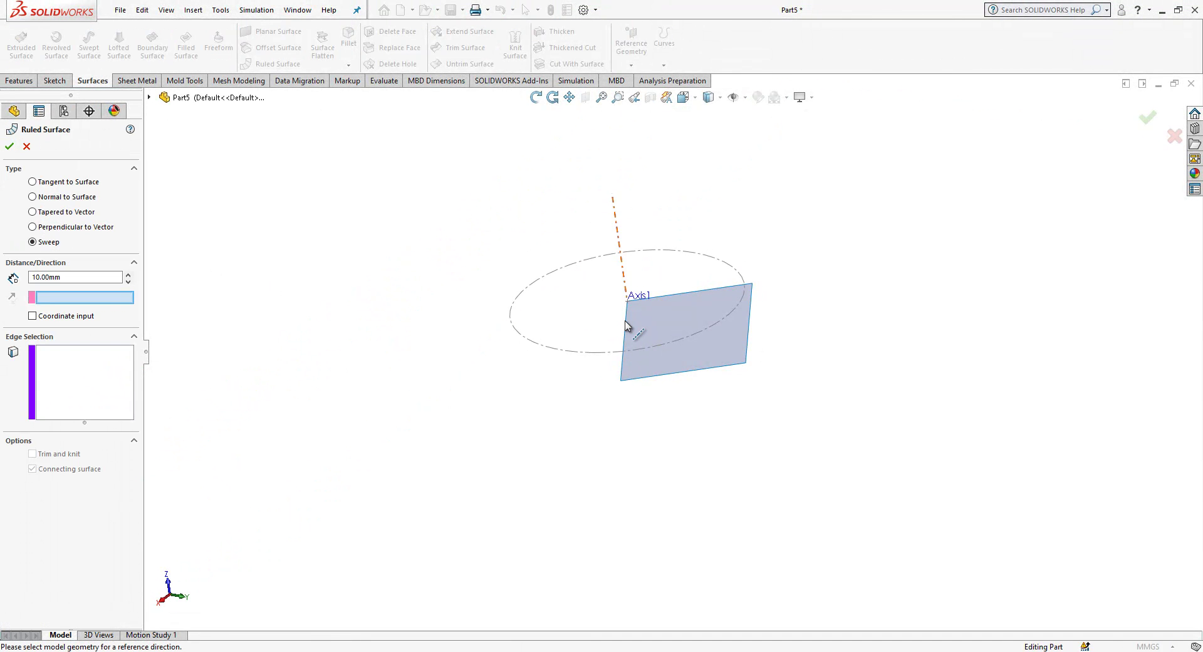
click(150, 98)
click(181, 195)
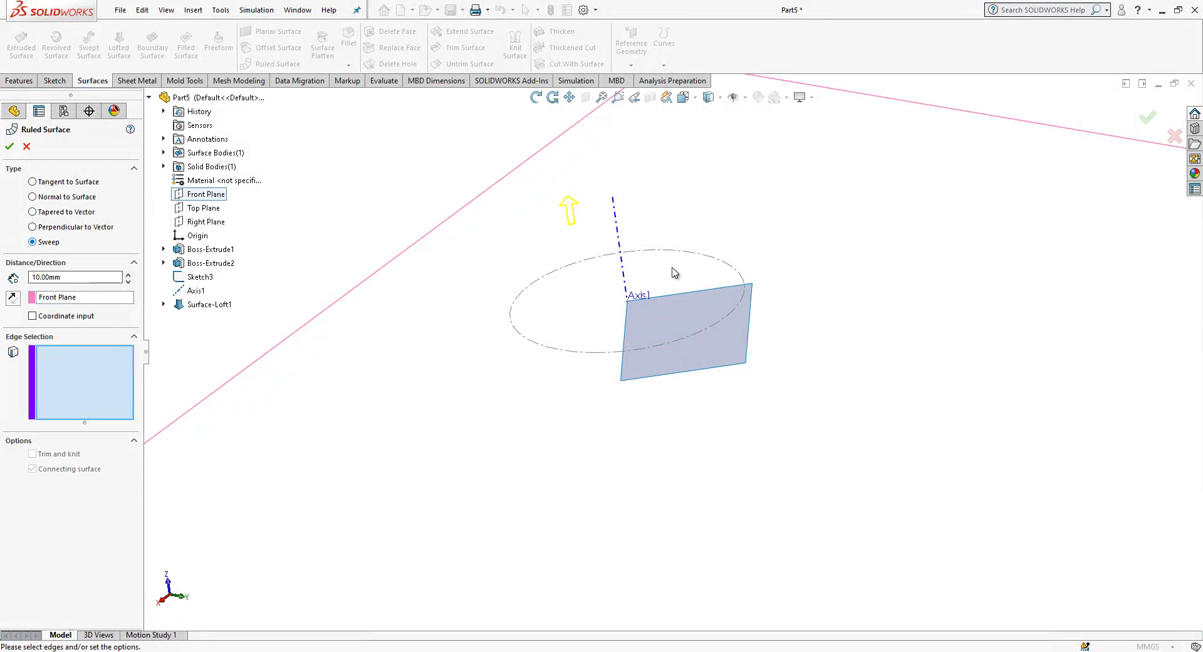
click(704, 291)
click(626, 327)
click(8, 150)
scroll(677, 354, up, 5)
middle_drag(690, 376, 740, 416)
scroll(740, 310, down, 2)
middle_drag(684, 337, 702, 318)
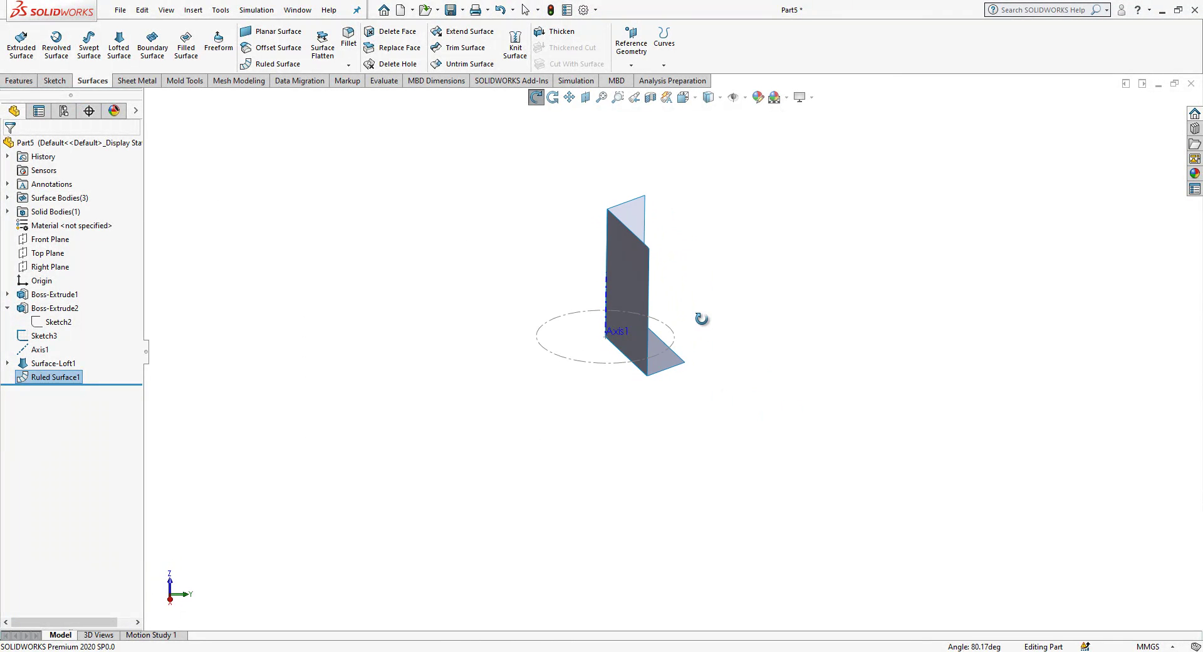
Step: Show the Boss-Extrude1 plate and hexagon solid again
click(405, 317)
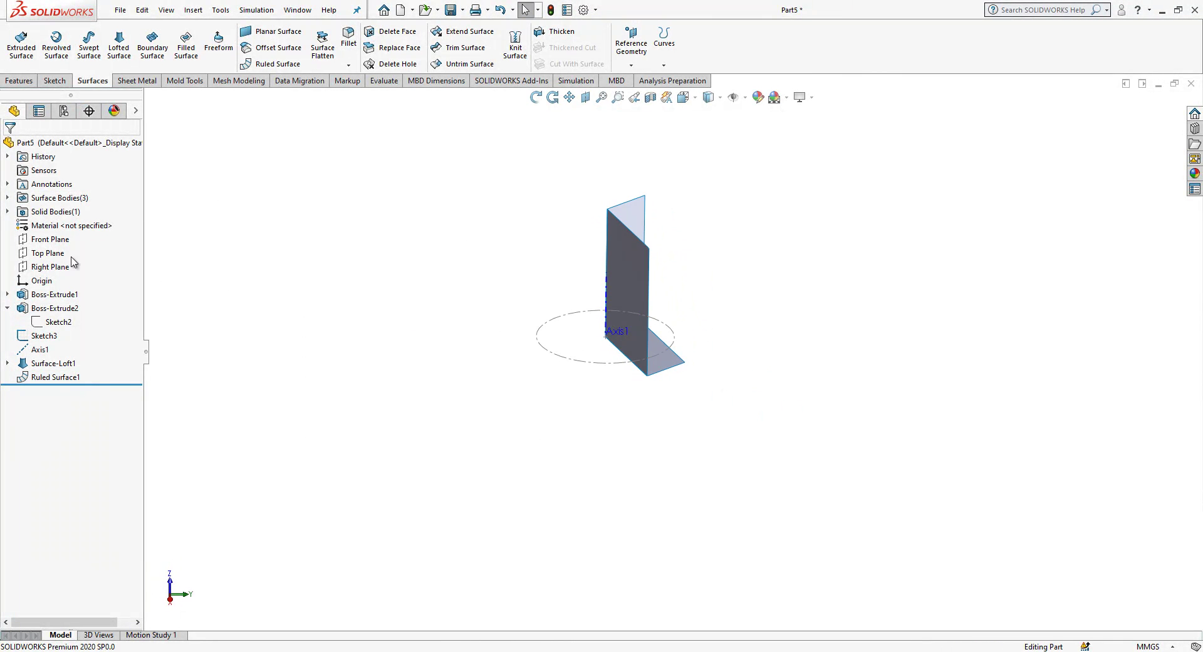
click(51, 296)
click(63, 279)
middle_drag(694, 324, 652, 309)
Step: Knit Surface-Loft1 and both Ruled Surface1 bodies into Surface-Knit1
key(Escape)
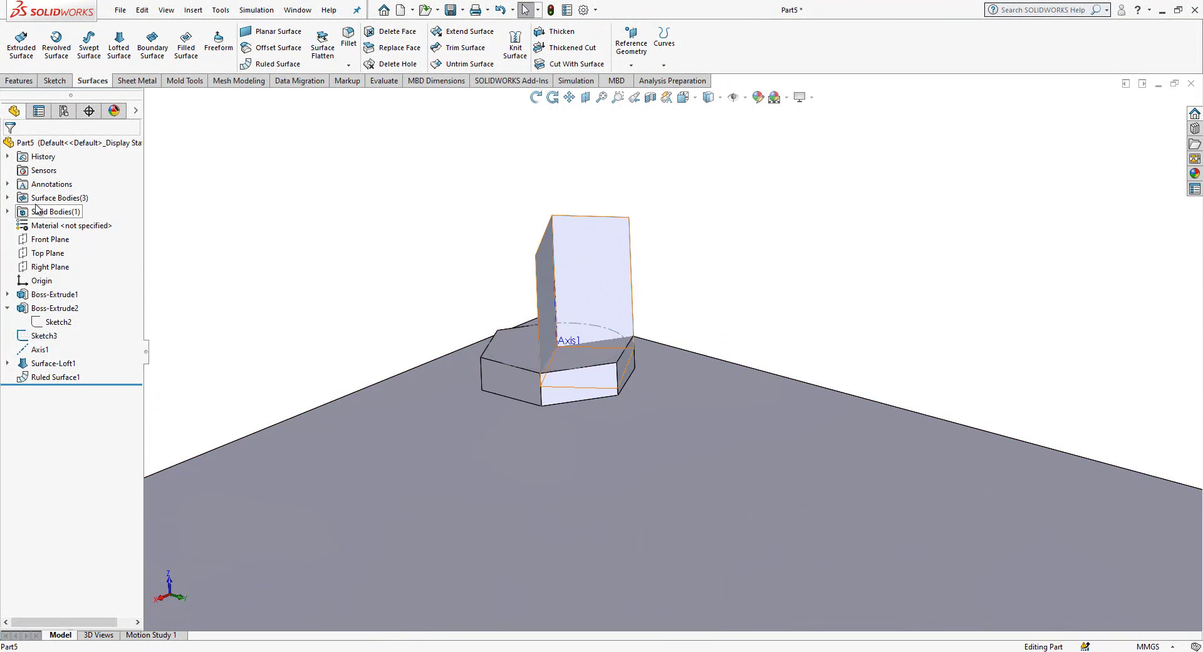
click(8, 197)
click(67, 211)
ctrl+click(74, 225)
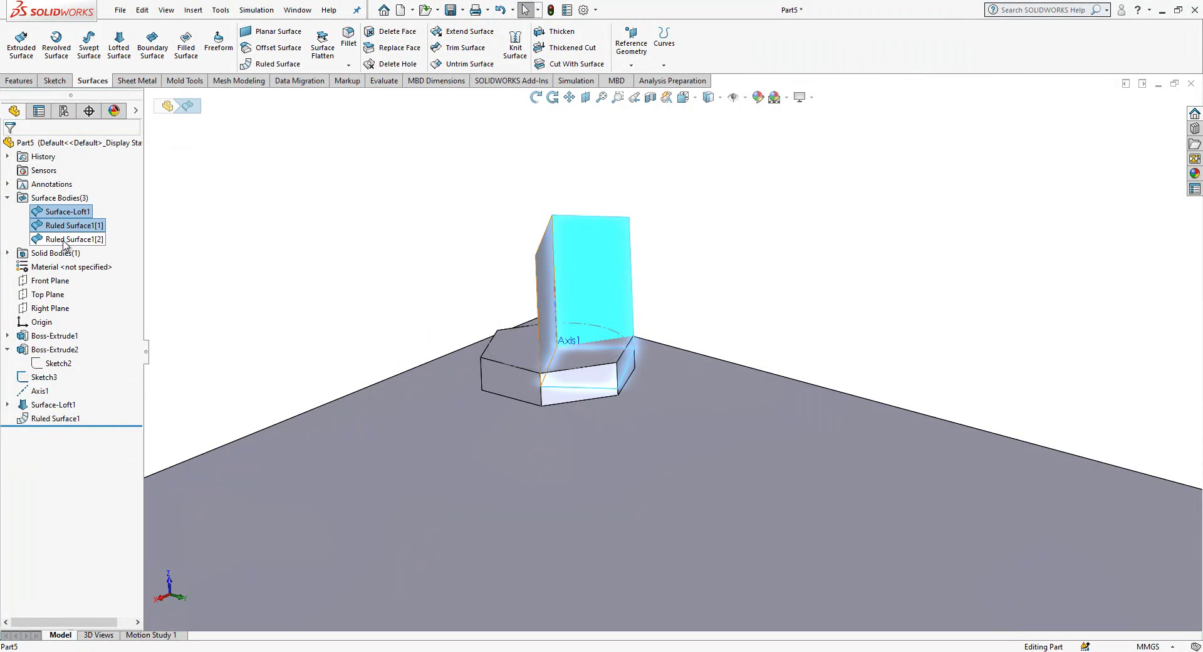
ctrl+click(67, 240)
click(515, 44)
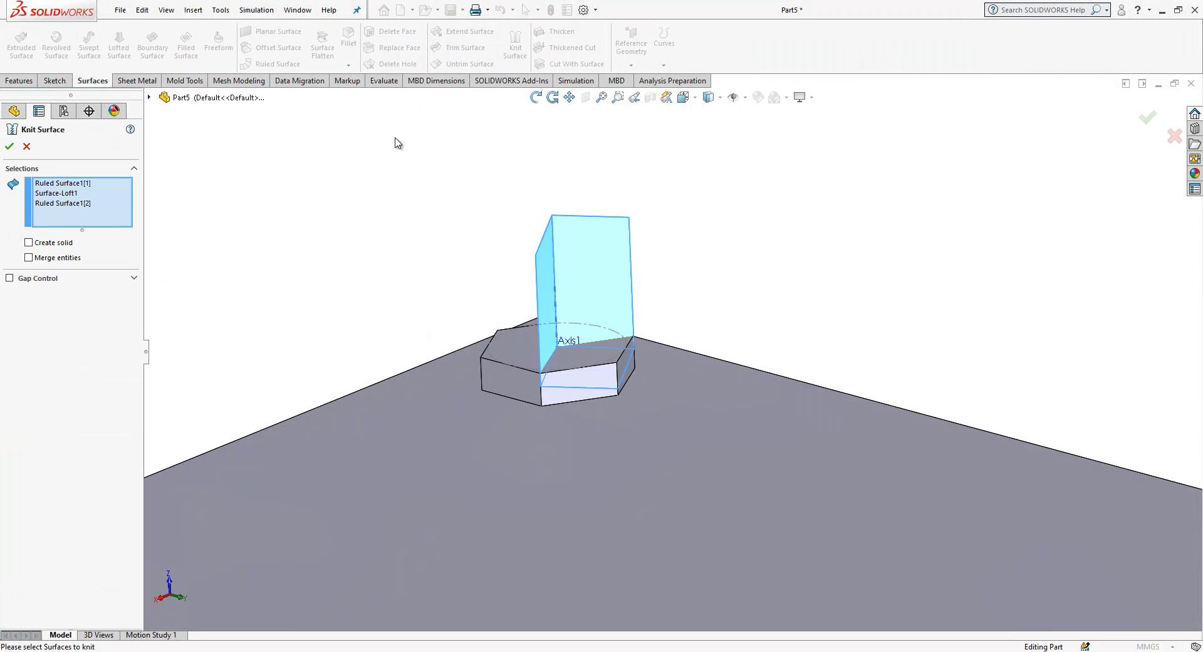
click(9, 146)
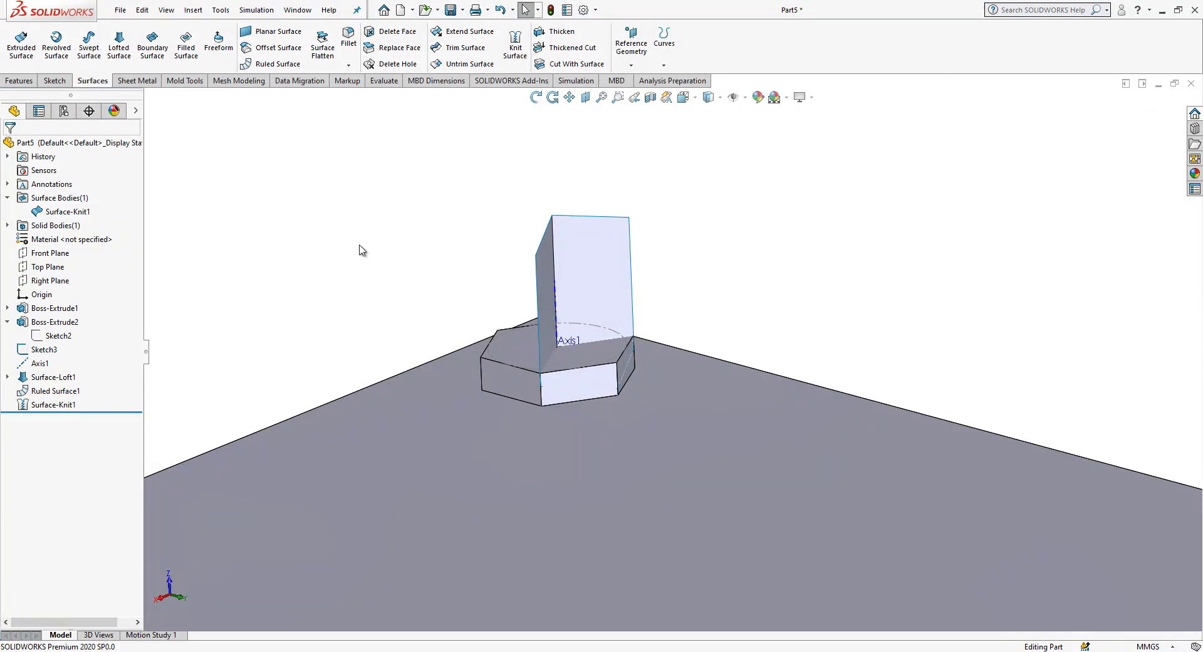
Step: Cut the hexagonal block with Surface-Knit1, then hide the cutting surface
click(75, 213)
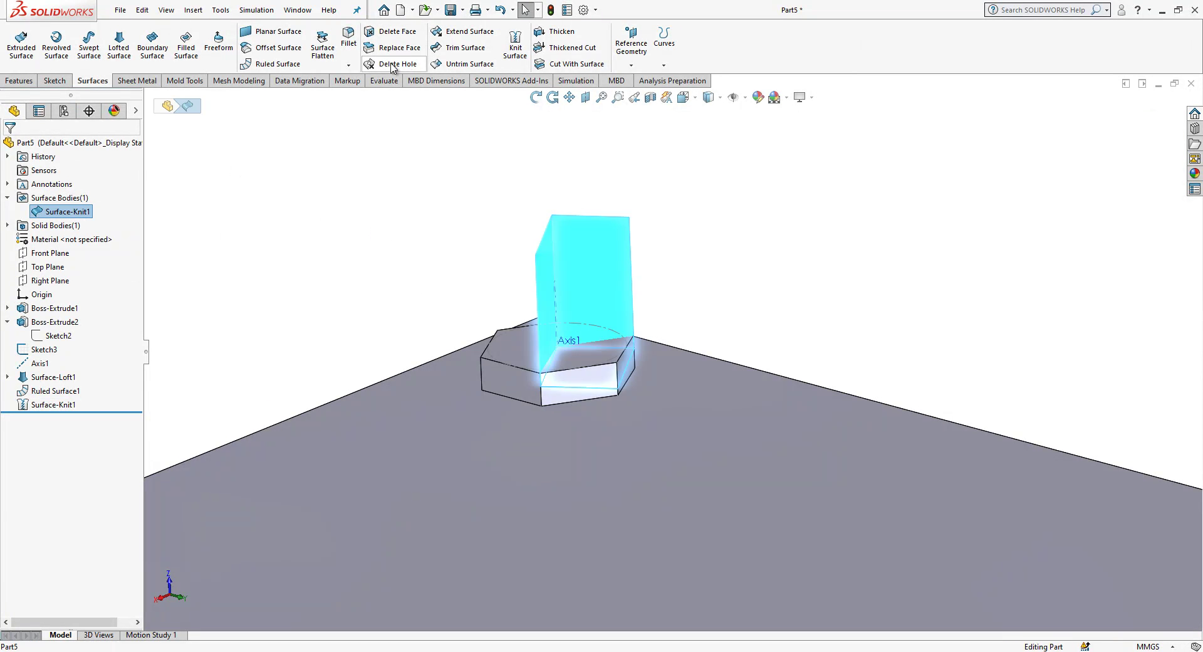
click(570, 63)
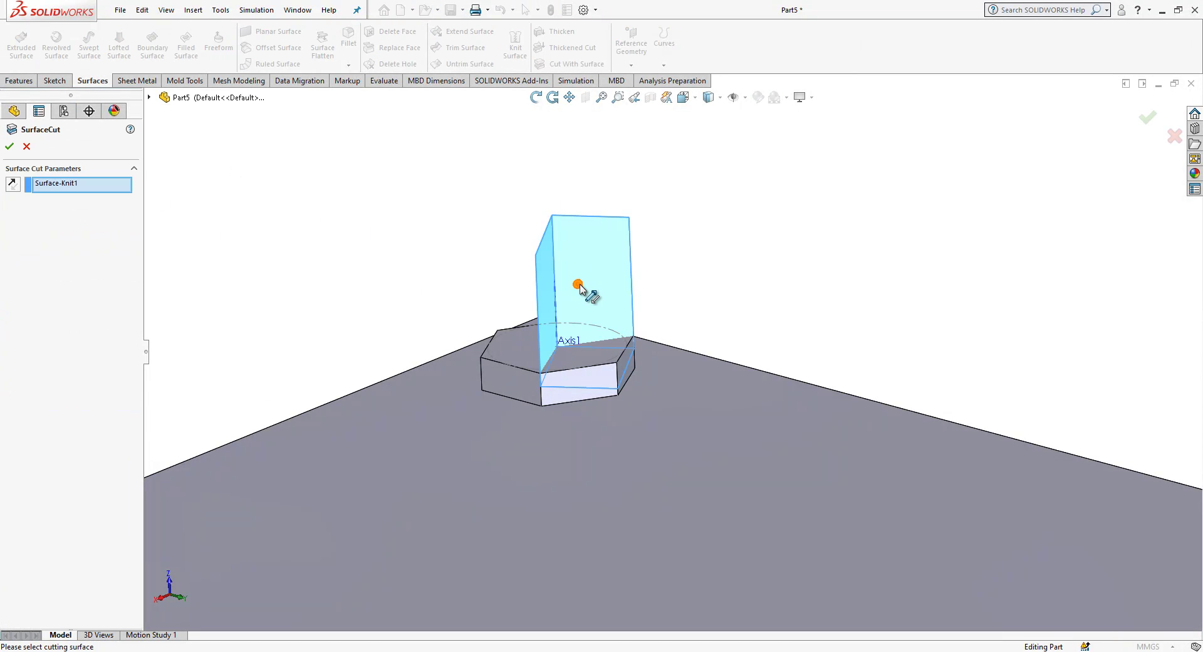
middle_drag(549, 287, 579, 319)
click(9, 146)
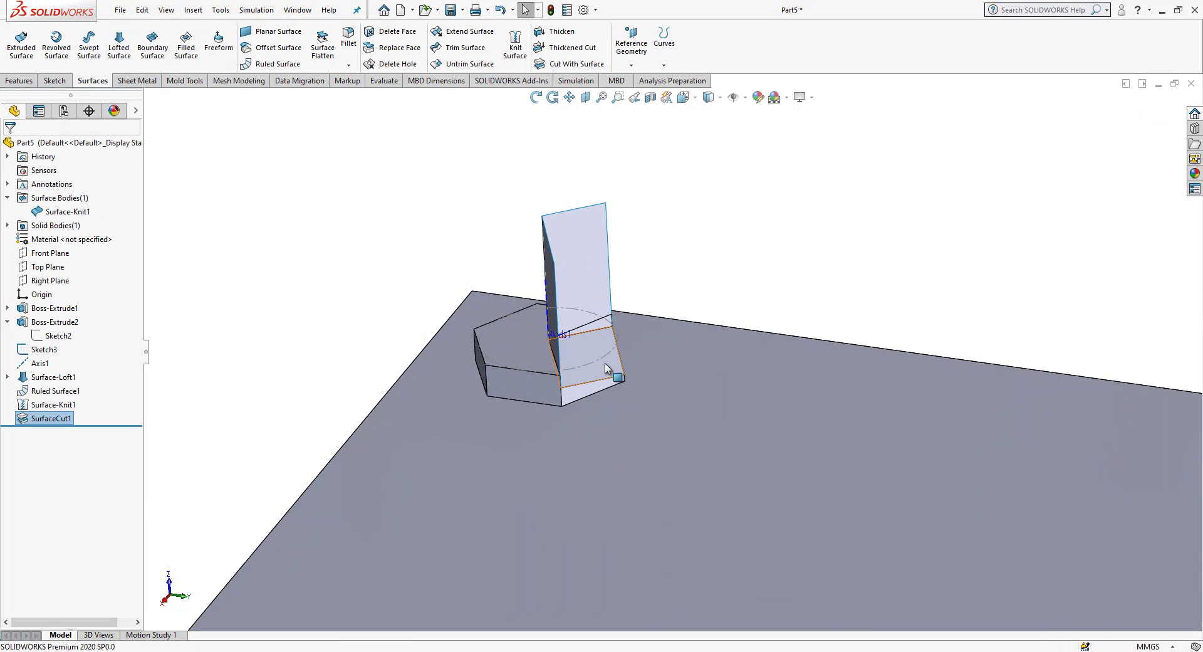
click(582, 304)
click(668, 241)
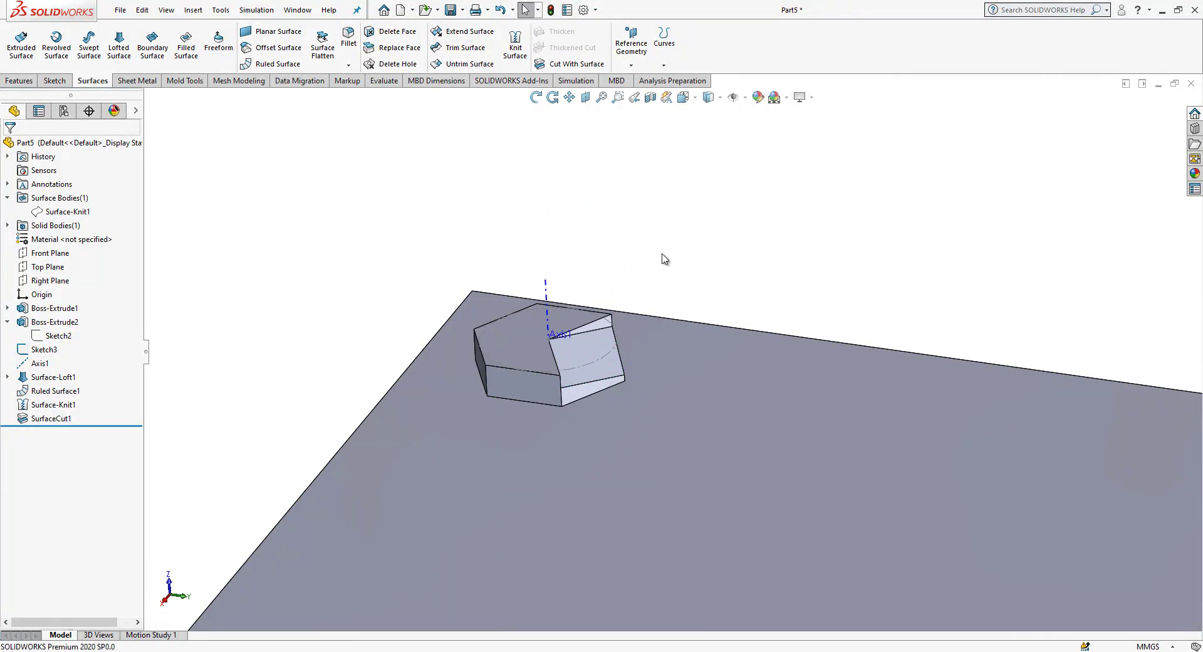
middle_drag(650, 268, 599, 343)
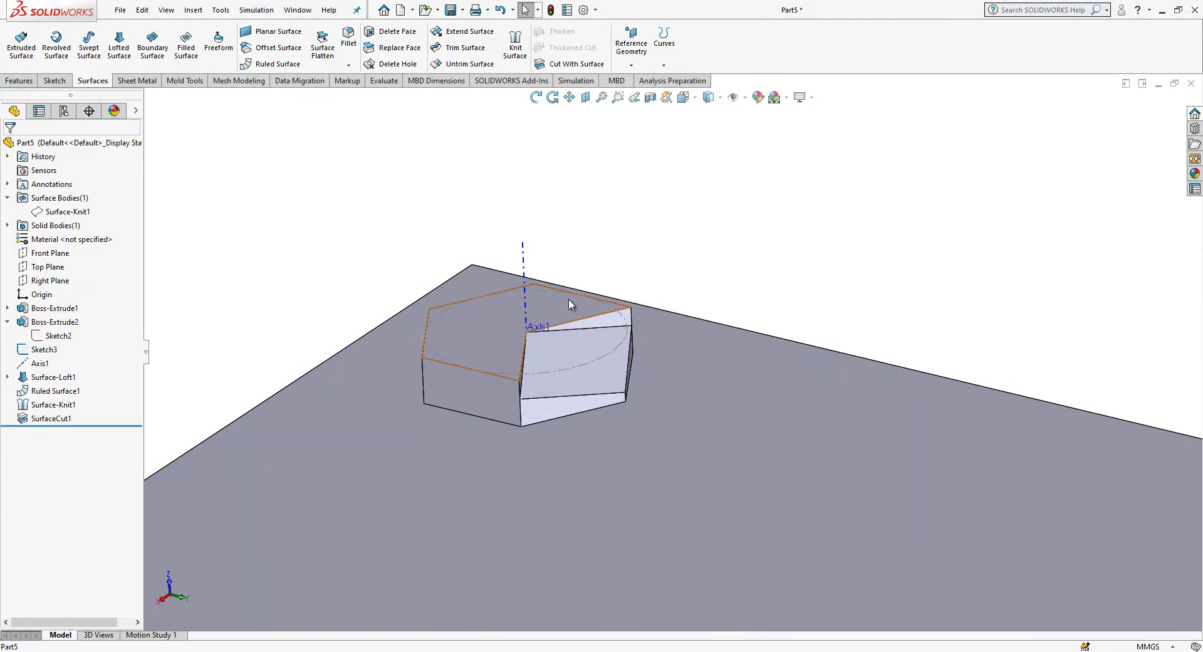
Step: Circular-pattern SurfaceCut1 around Axis1, three instances equally spaced over 360°
click(19, 81)
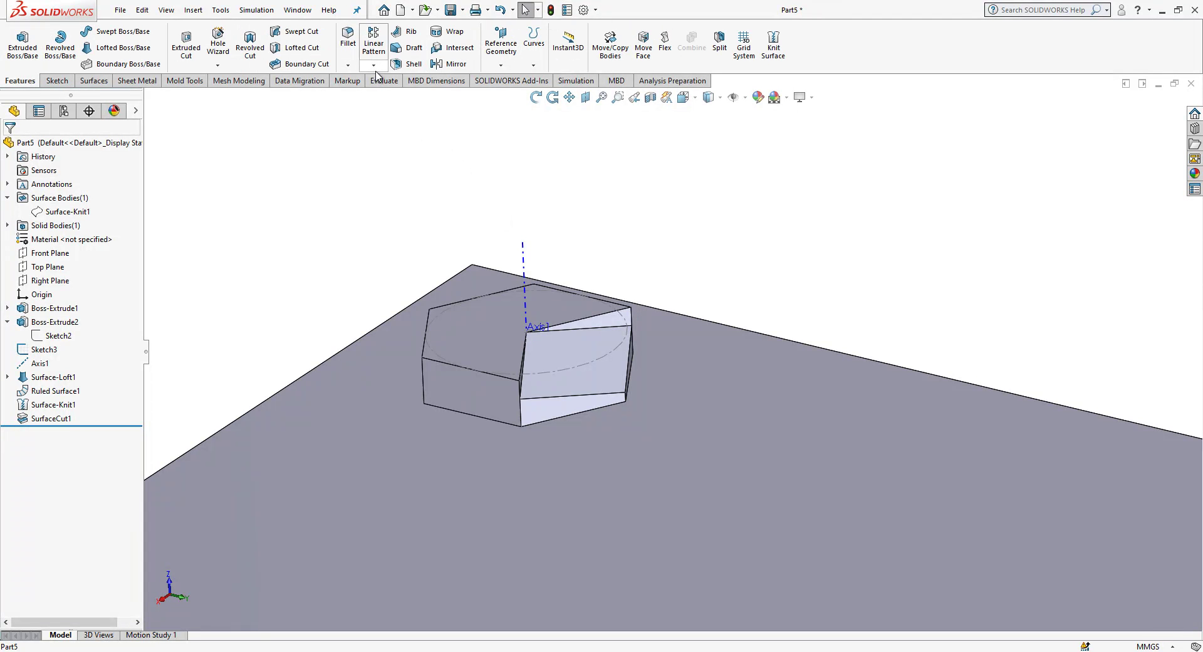
click(374, 64)
click(414, 94)
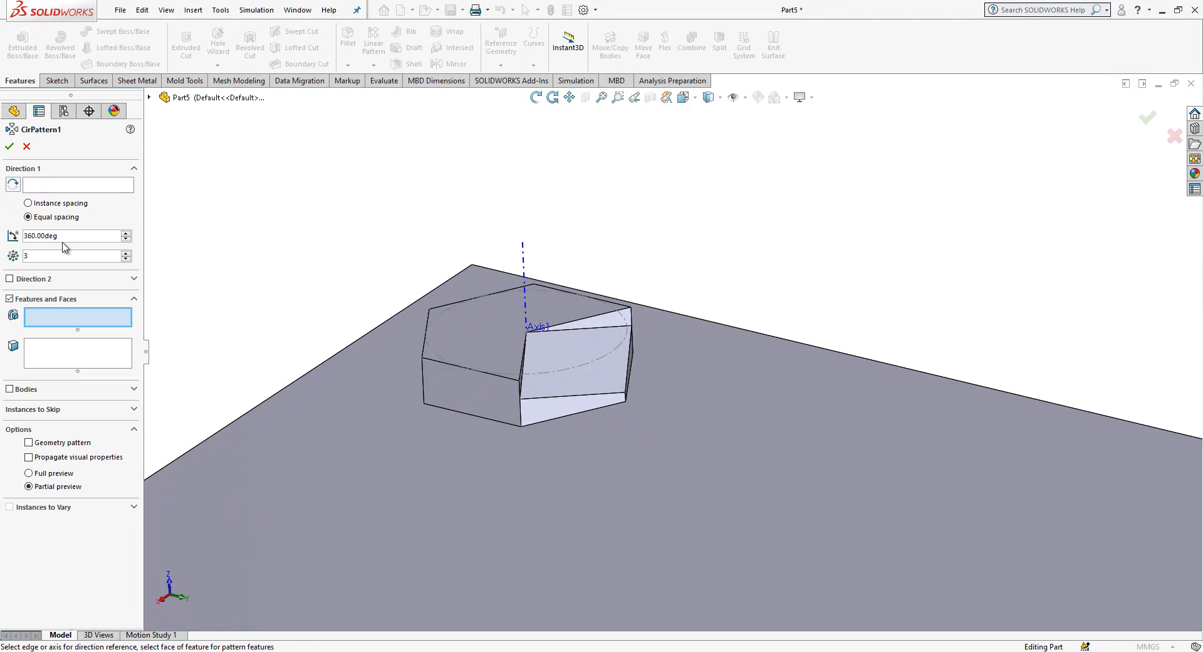
click(57, 185)
click(523, 257)
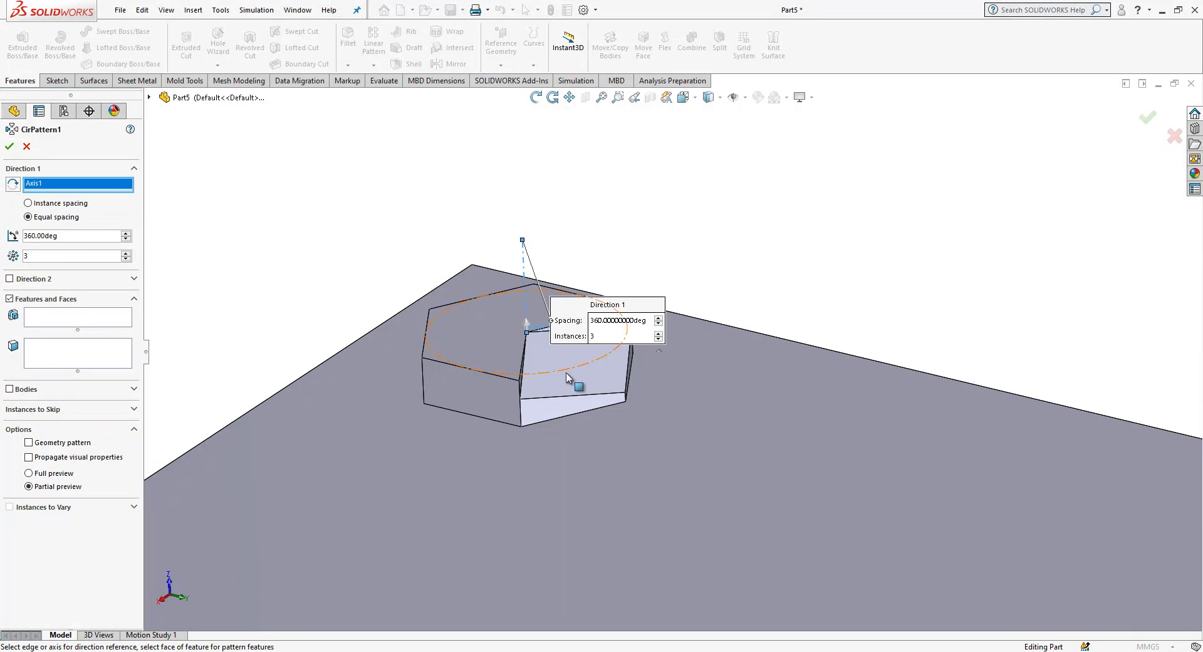
click(573, 383)
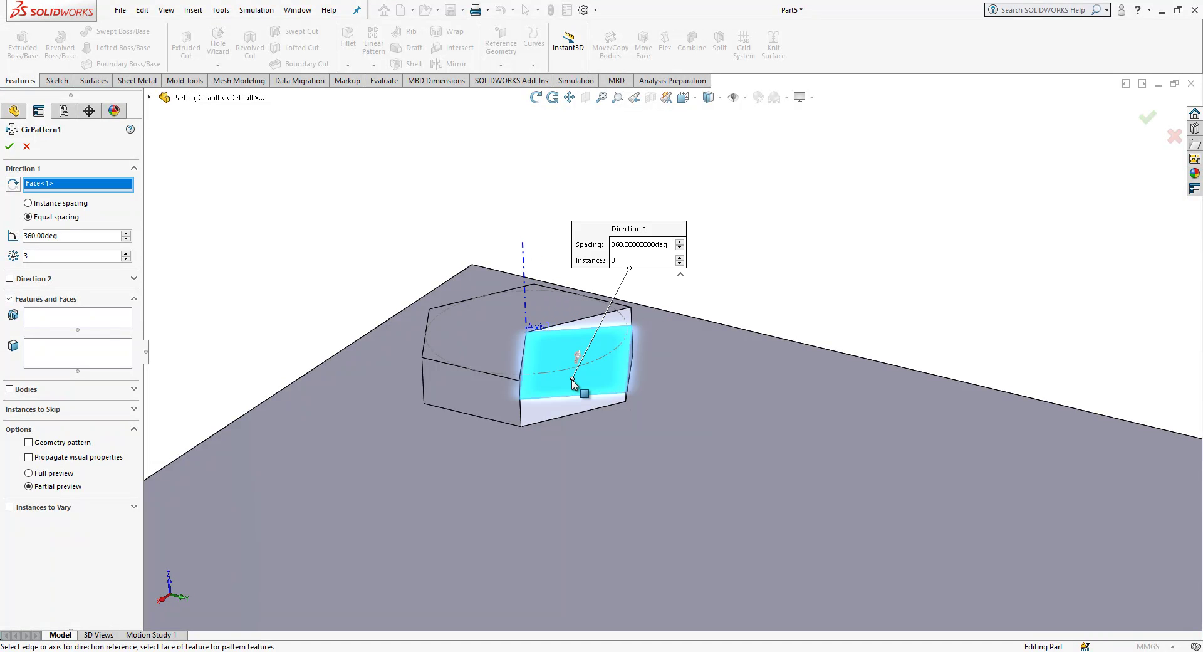
click(82, 321)
click(617, 377)
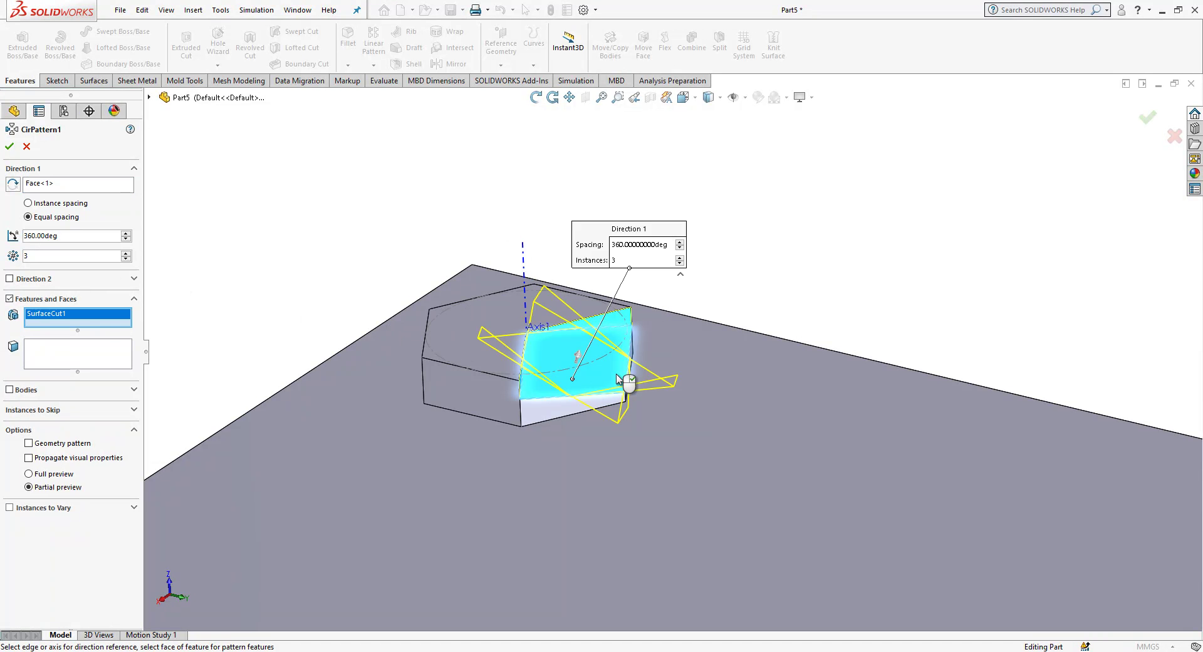
right_click(50, 184)
click(63, 191)
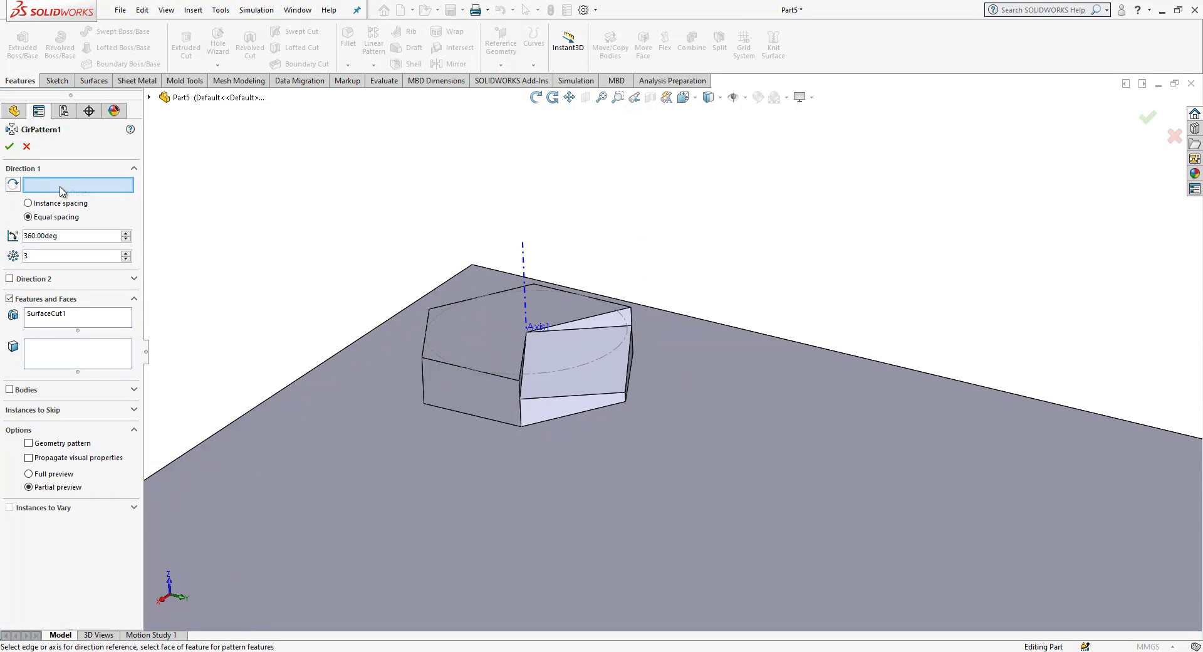
click(523, 259)
key(Return)
middle_drag(525, 366, 690, 482)
Step: Turn the view normal to the plate's top face and zoom toward the cut block
click(675, 329)
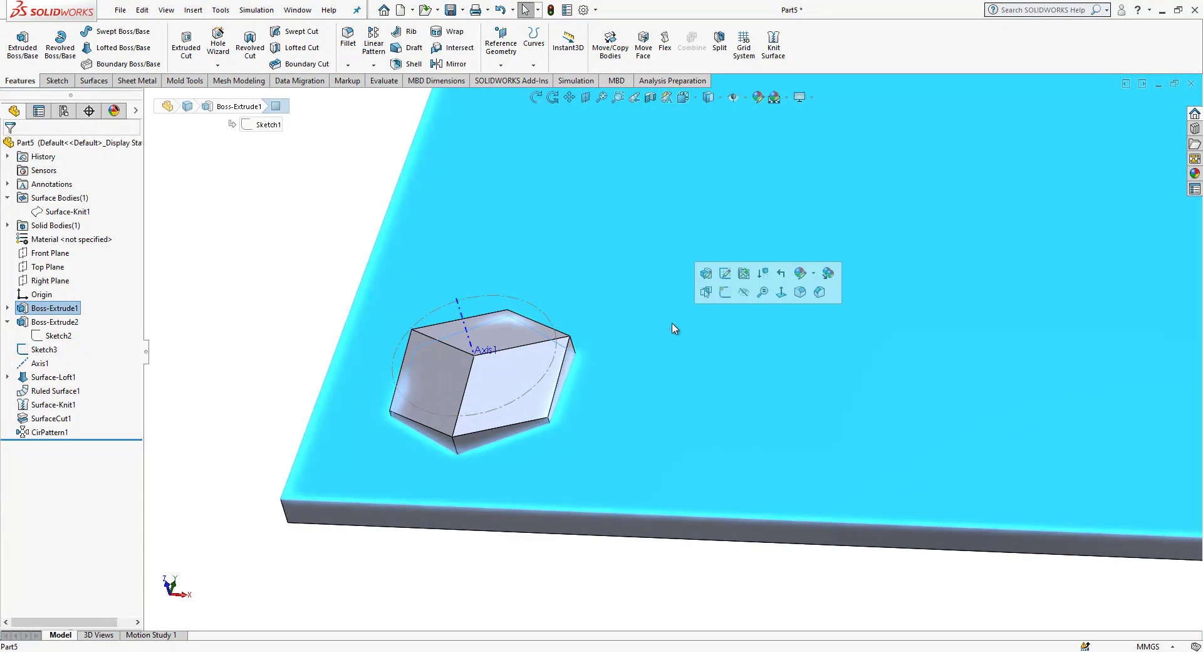
click(781, 293)
key(Escape)
scroll(434, 424, down, 9)
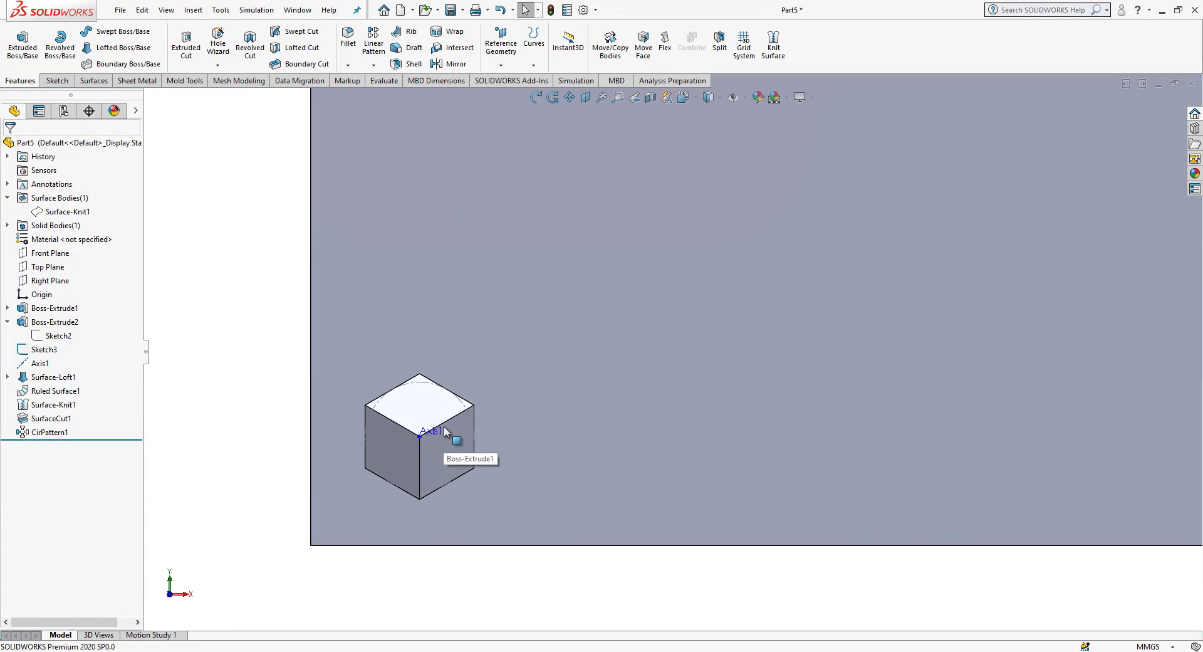
click(47, 349)
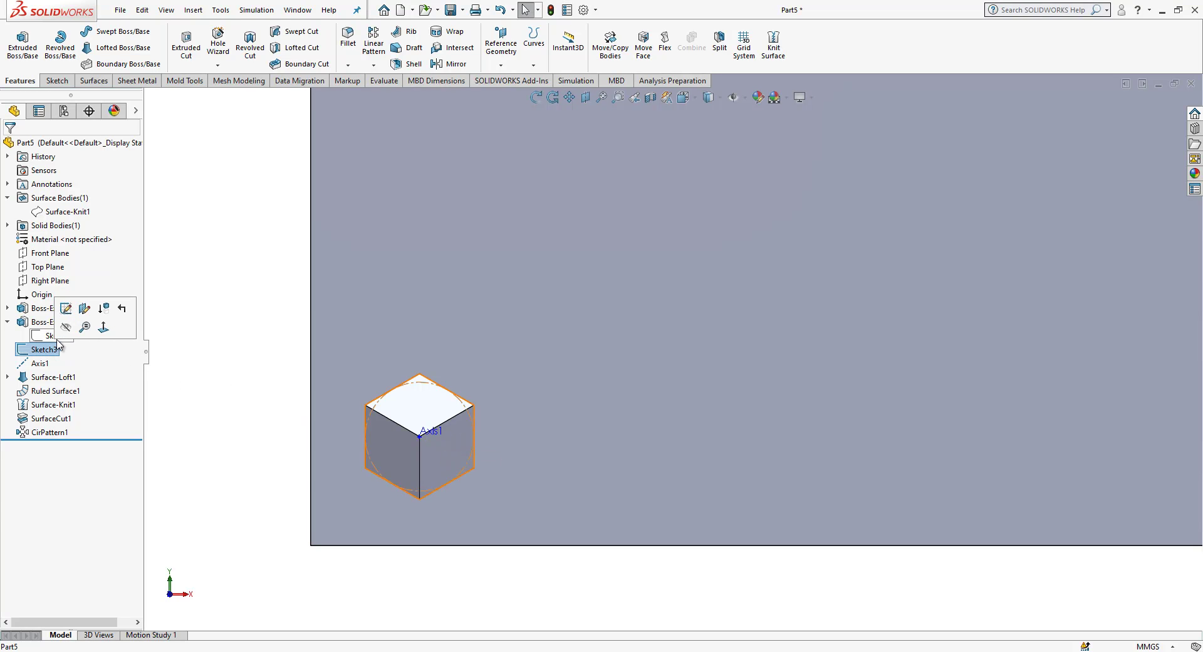
click(182, 392)
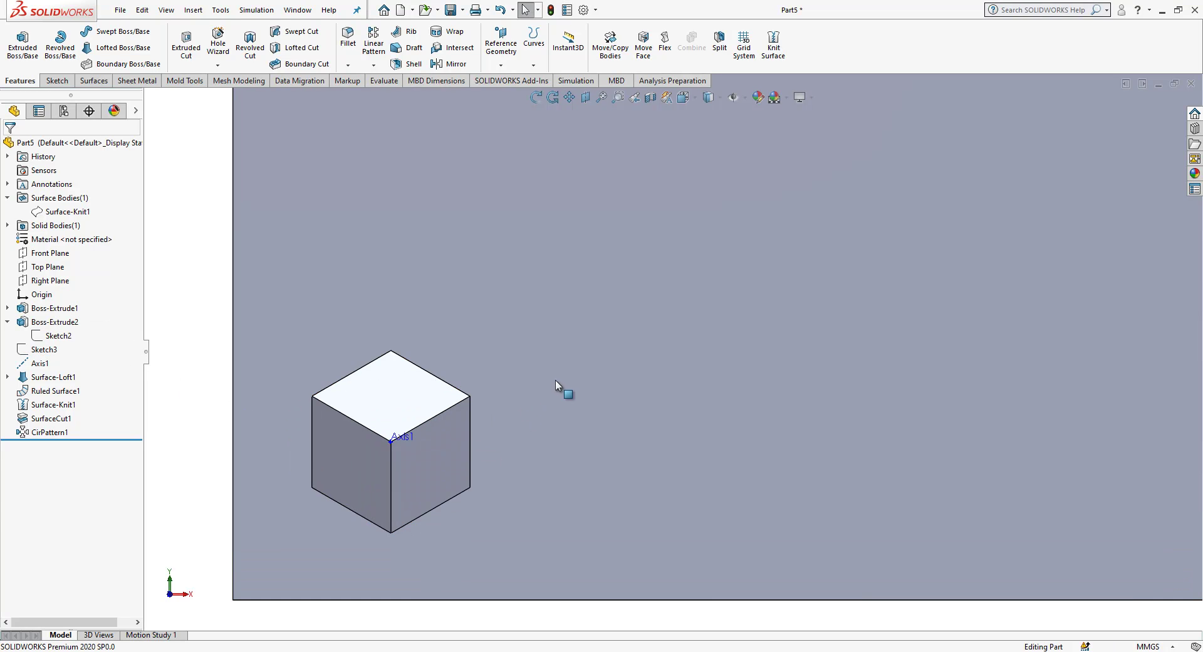
Step: Start a sketch on the plate face and draw two hexagons beside the block
click(559, 381)
click(616, 344)
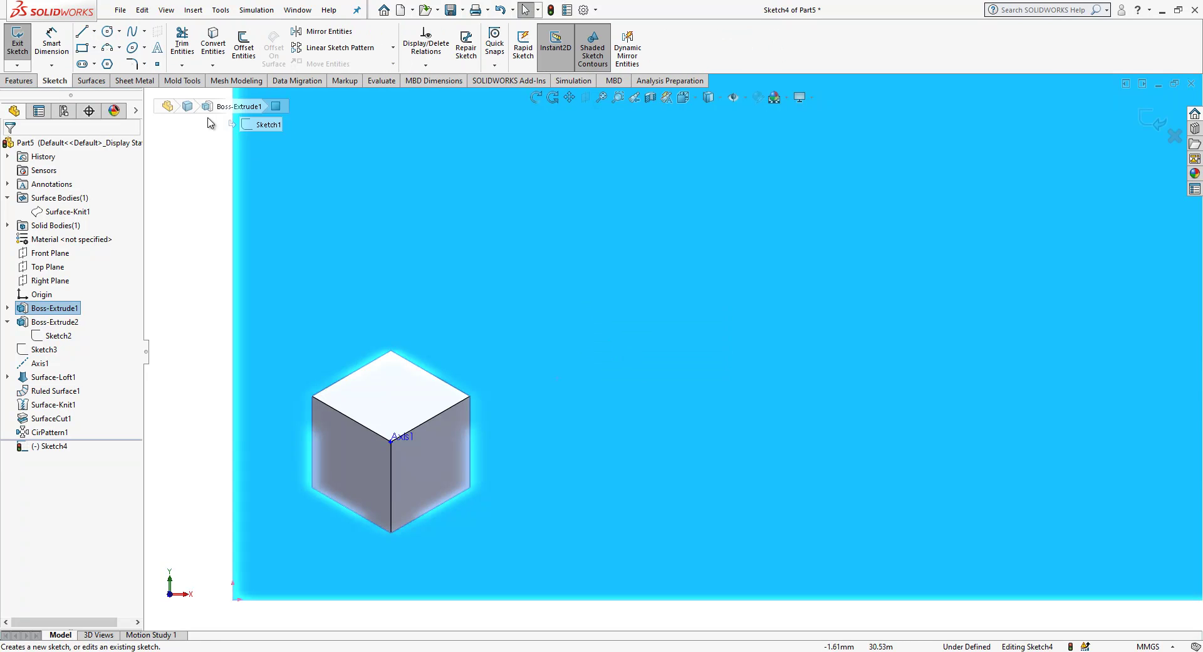
click(107, 64)
drag(539, 399, 505, 453)
drag(429, 275, 412, 318)
key(Escape)
Step: Reposition both hexagons and make their facing sides equal length
drag(537, 396, 568, 443)
drag(411, 254, 444, 274)
click(500, 278)
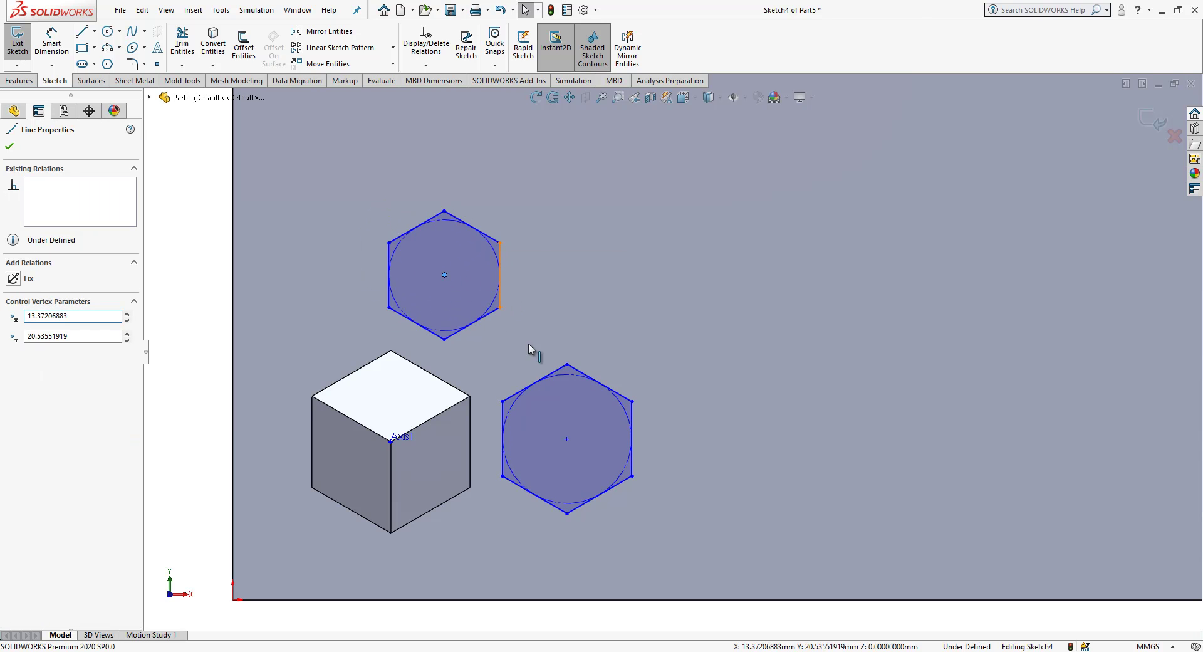
ctrl+click(560, 370)
click(39, 428)
click(524, 261)
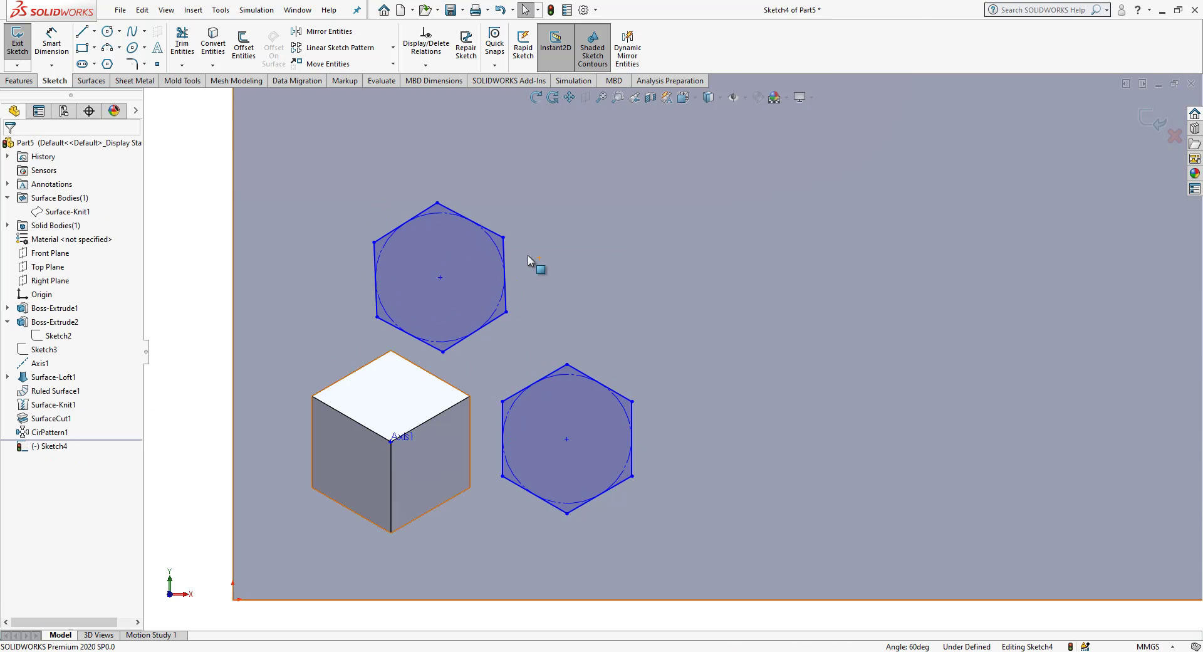
Step: Make the lower hexagon's left side vertical
click(505, 257)
click(574, 295)
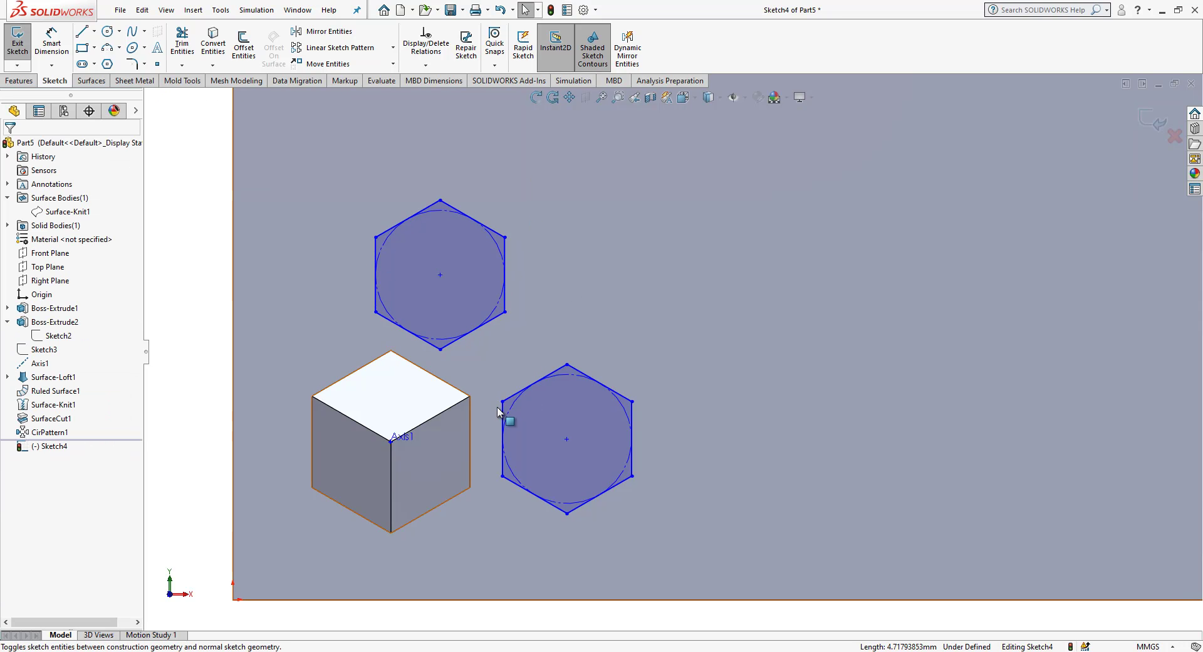
click(503, 406)
click(564, 353)
Step: Make the lower hexagon's left side equal to the block's vertical edge
scroll(492, 401, up, 1)
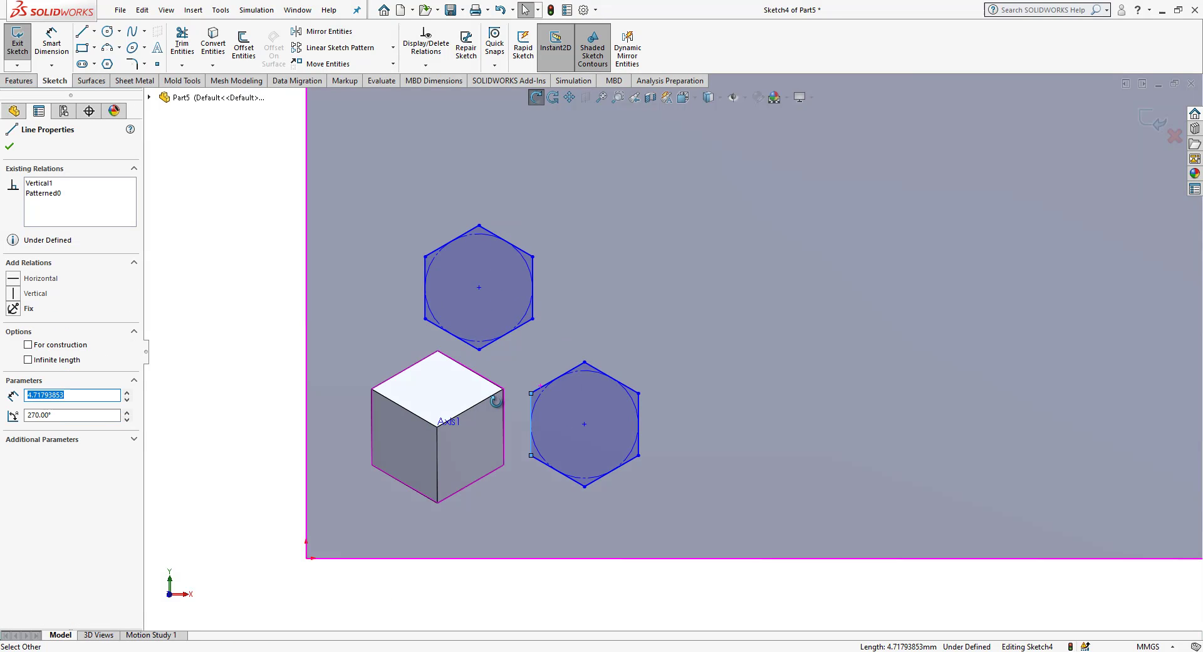
middle_drag(493, 403, 478, 422)
click(505, 402)
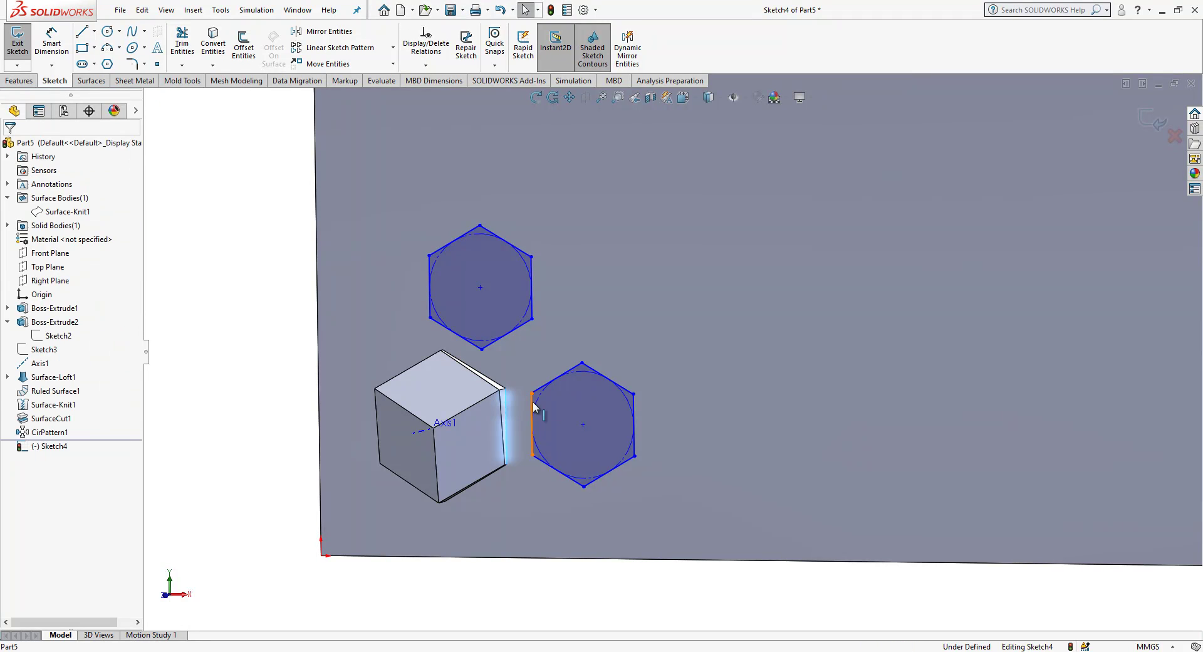
ctrl+click(533, 411)
click(32, 394)
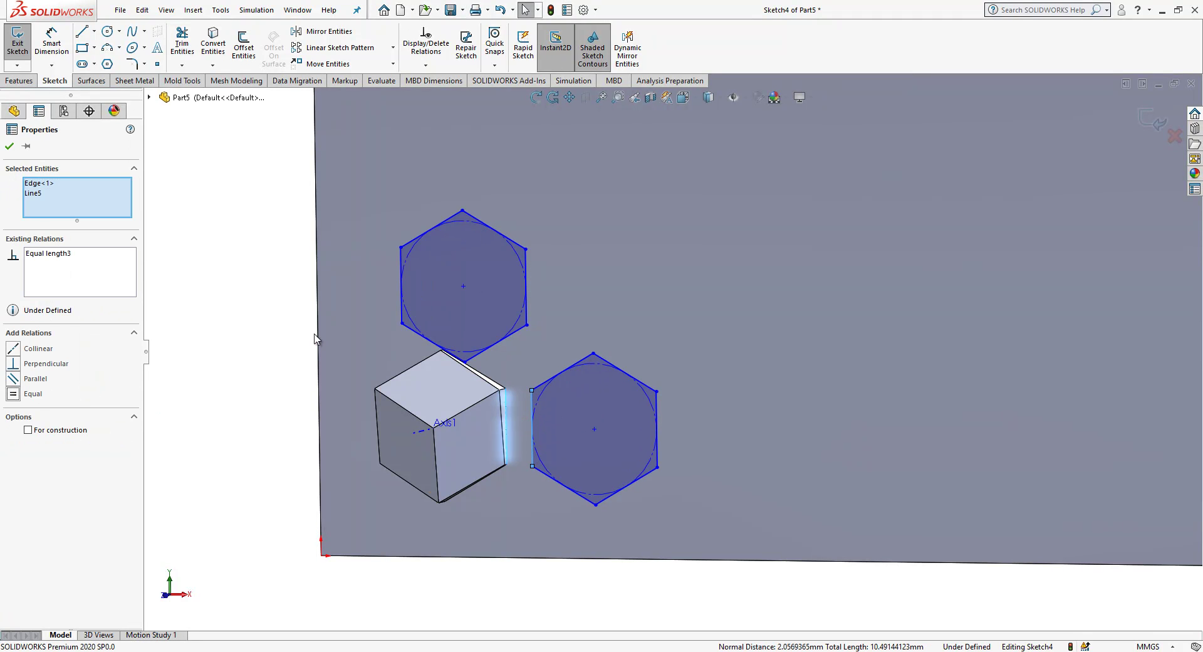
click(564, 250)
Step: Switch to the front view and move the upper hexagon further right
click(694, 97)
key(f)
key(ctrl+1)
scroll(406, 462, down, 5)
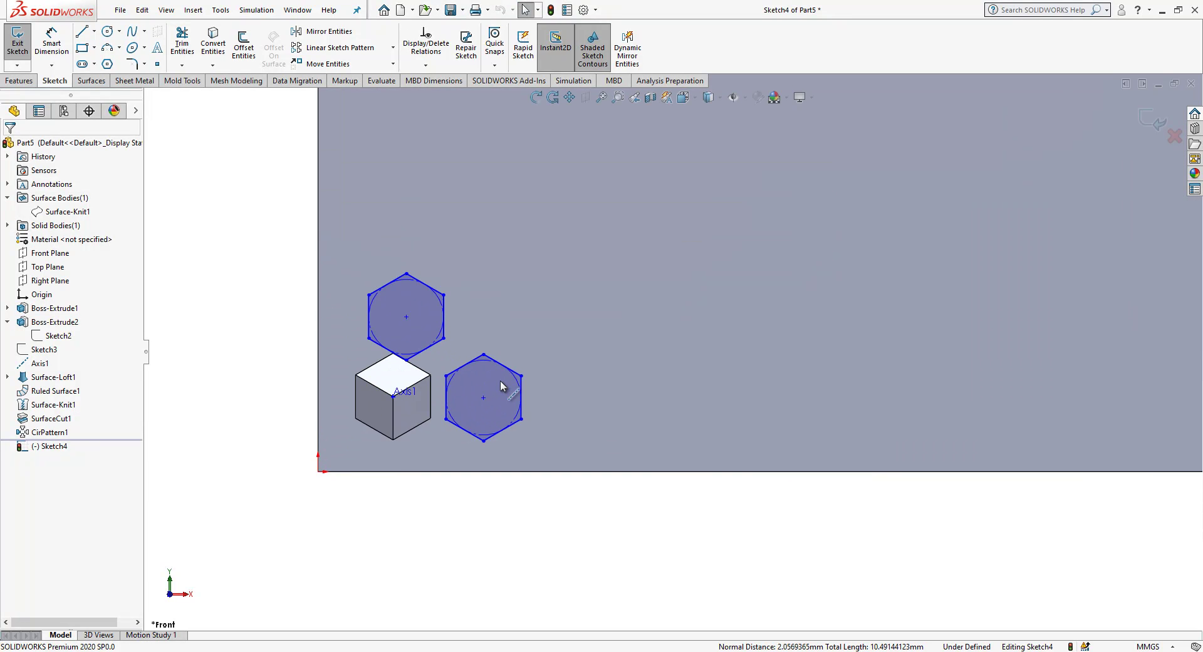
drag(425, 301, 455, 302)
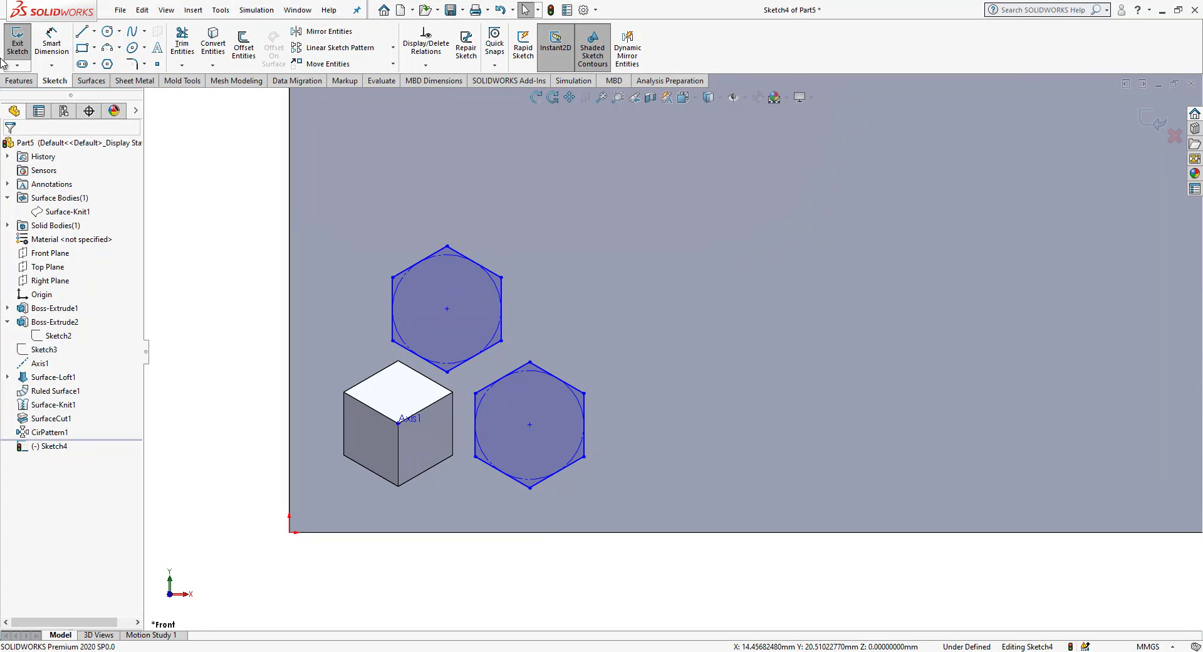
Step: Dimension three 1 mm gaps: cube to upper hexagon, between hexagons, and horizontal gap
click(51, 44)
click(432, 381)
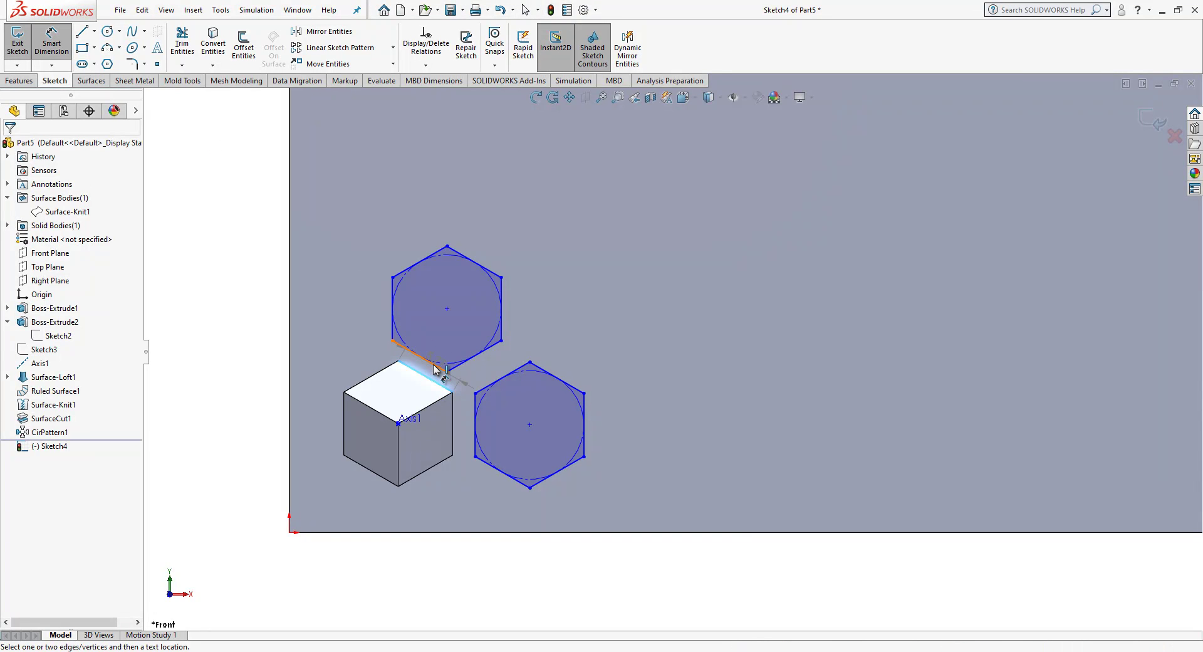
click(435, 366)
click(363, 333)
text(1.33053659mm)
key(Return)
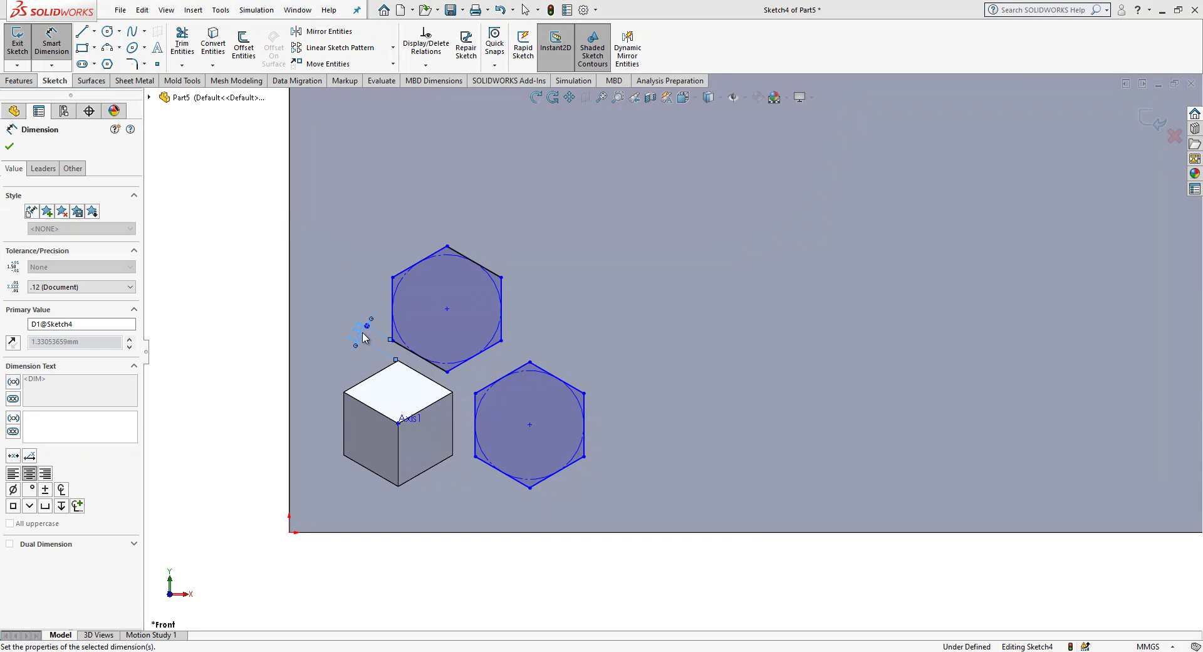
click(492, 387)
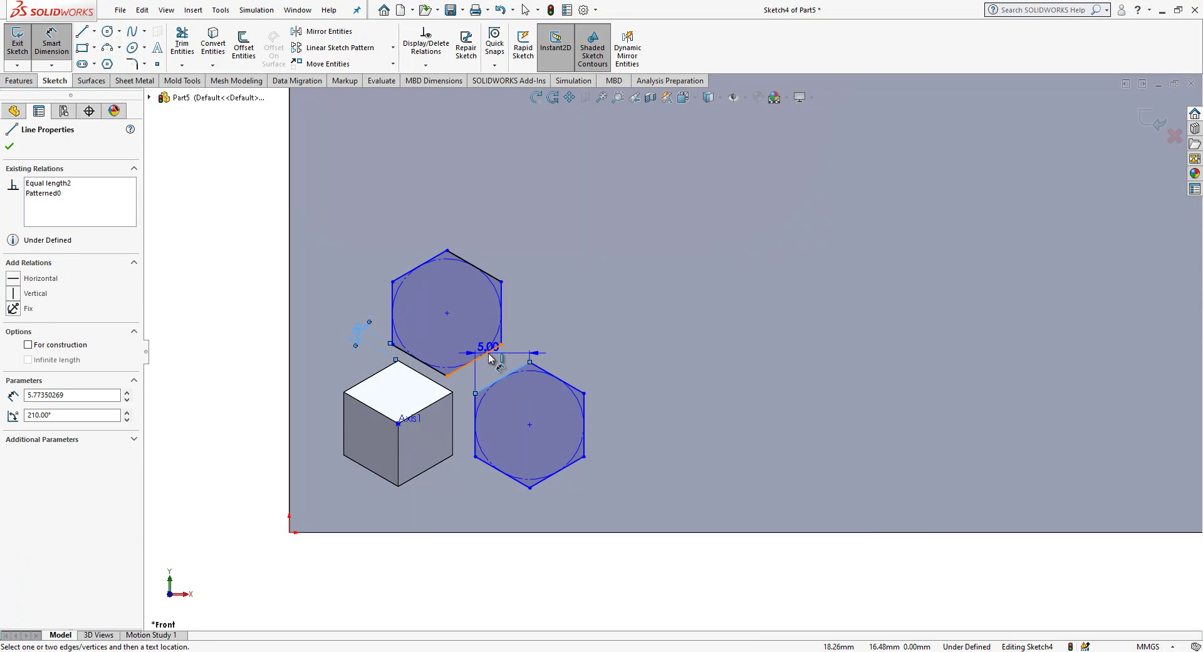
click(491, 351)
click(545, 338)
text(1)
key(Return)
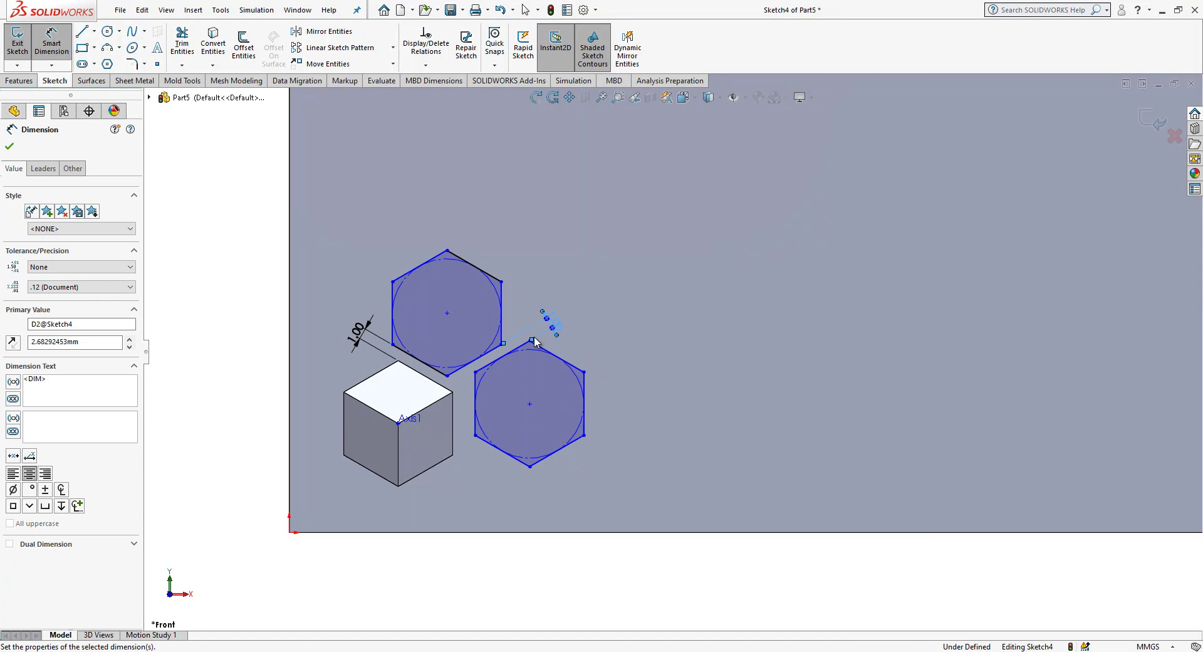
click(476, 410)
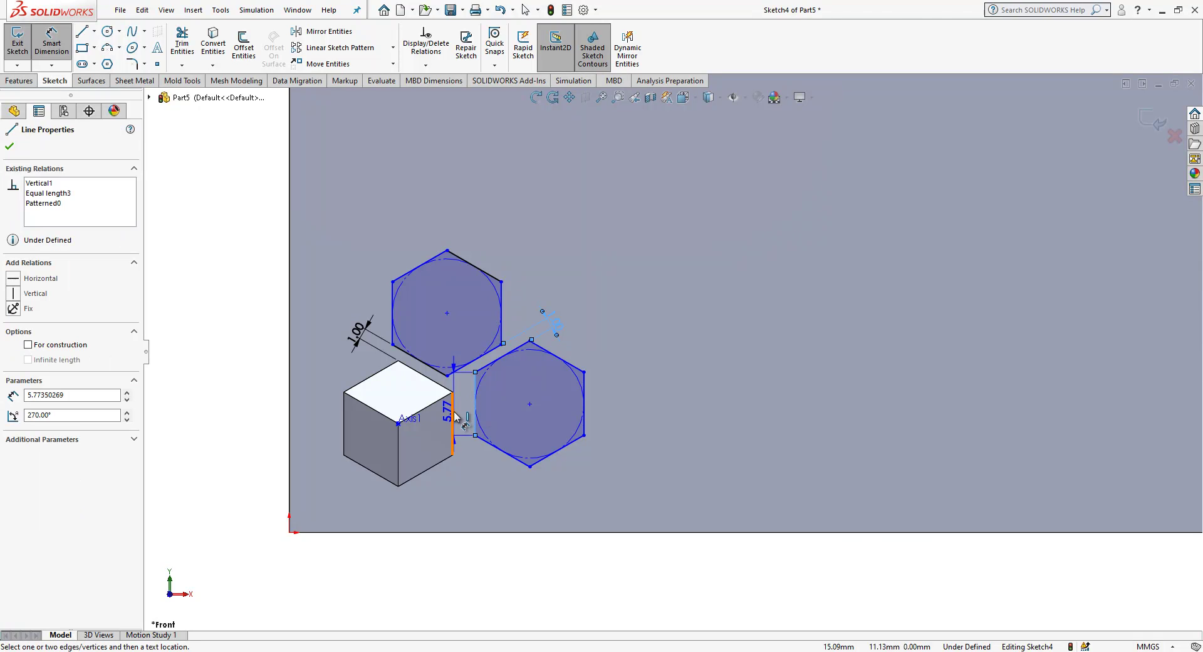
click(484, 512)
text(1)
key(Return)
key(Escape)
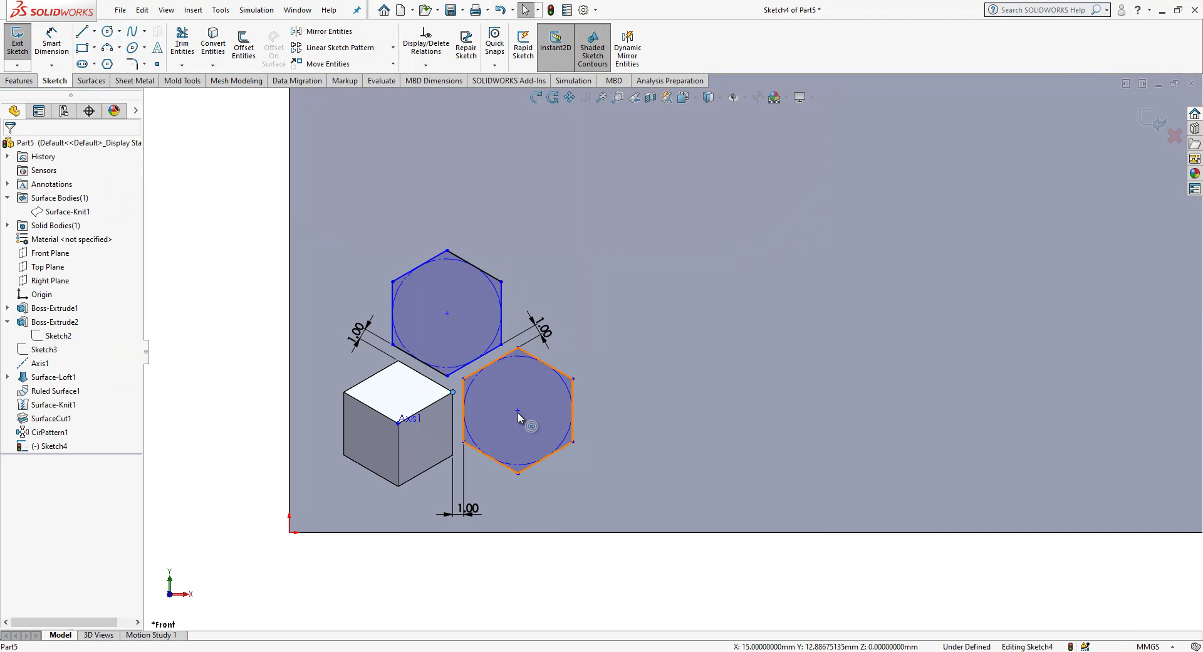
Step: Make the lower hexagon's centre horizontal with the cube corner and box-select the sketch
click(518, 411)
ctrl+click(398, 423)
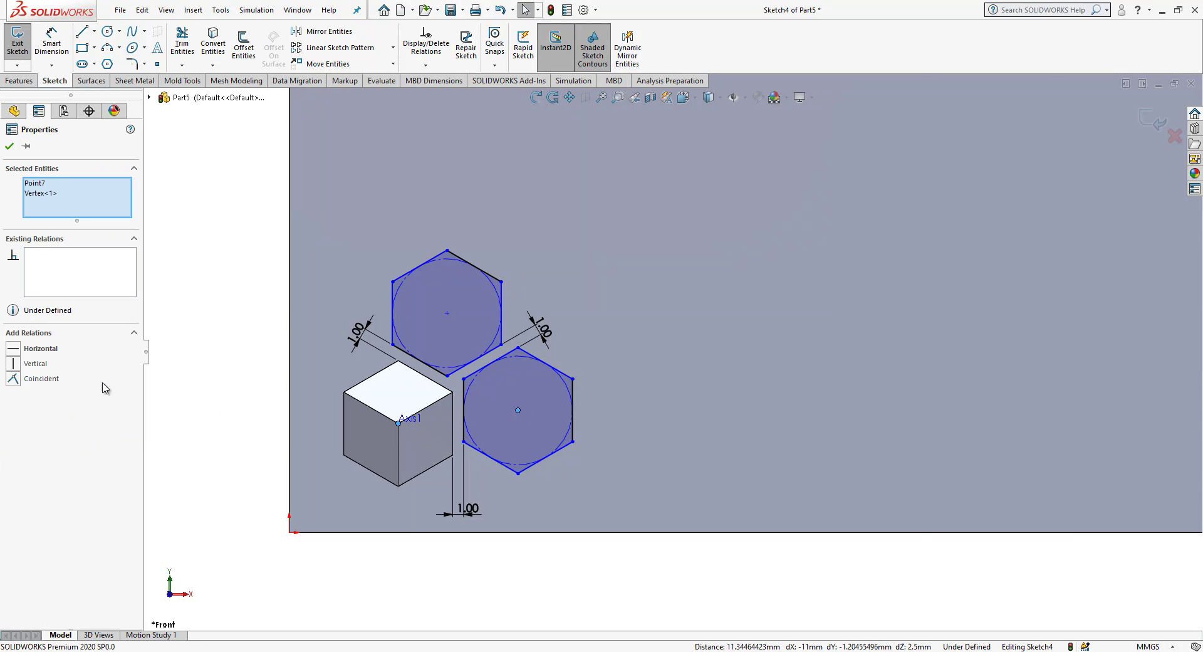
click(41, 349)
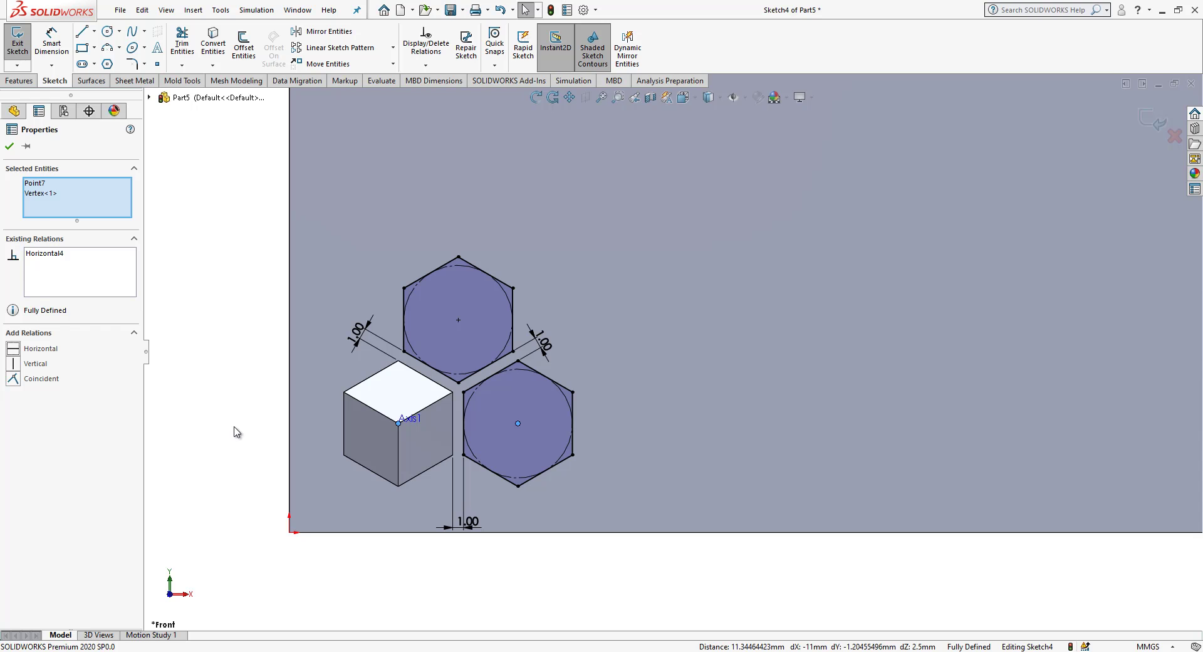
key(Escape)
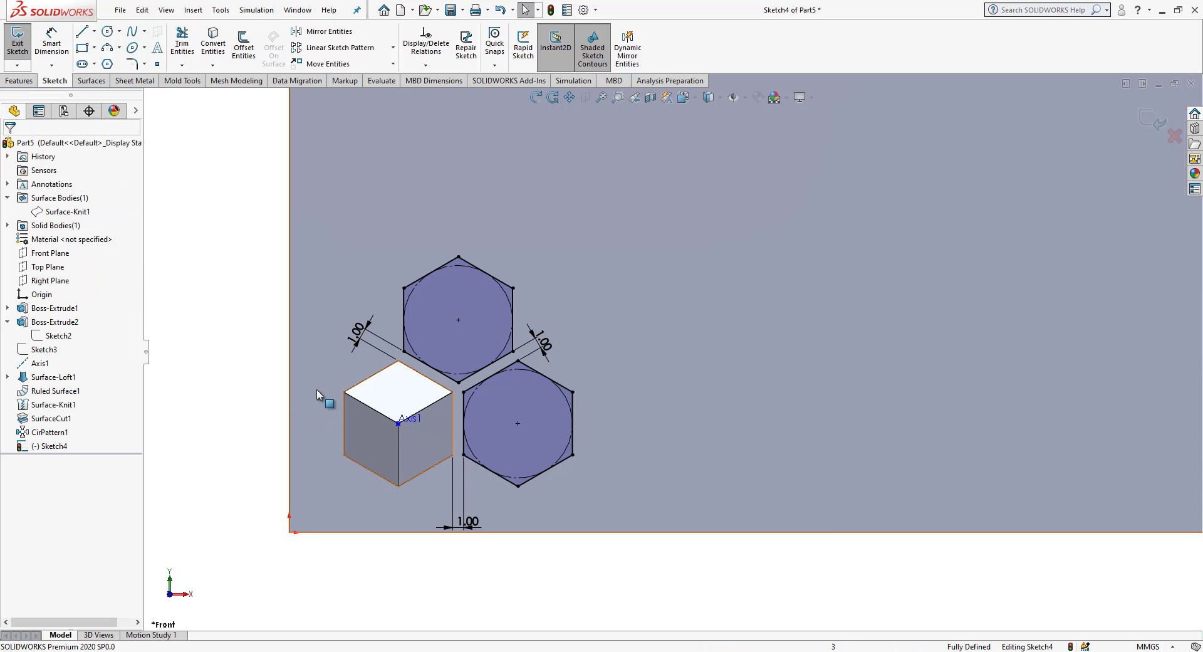
key(l)
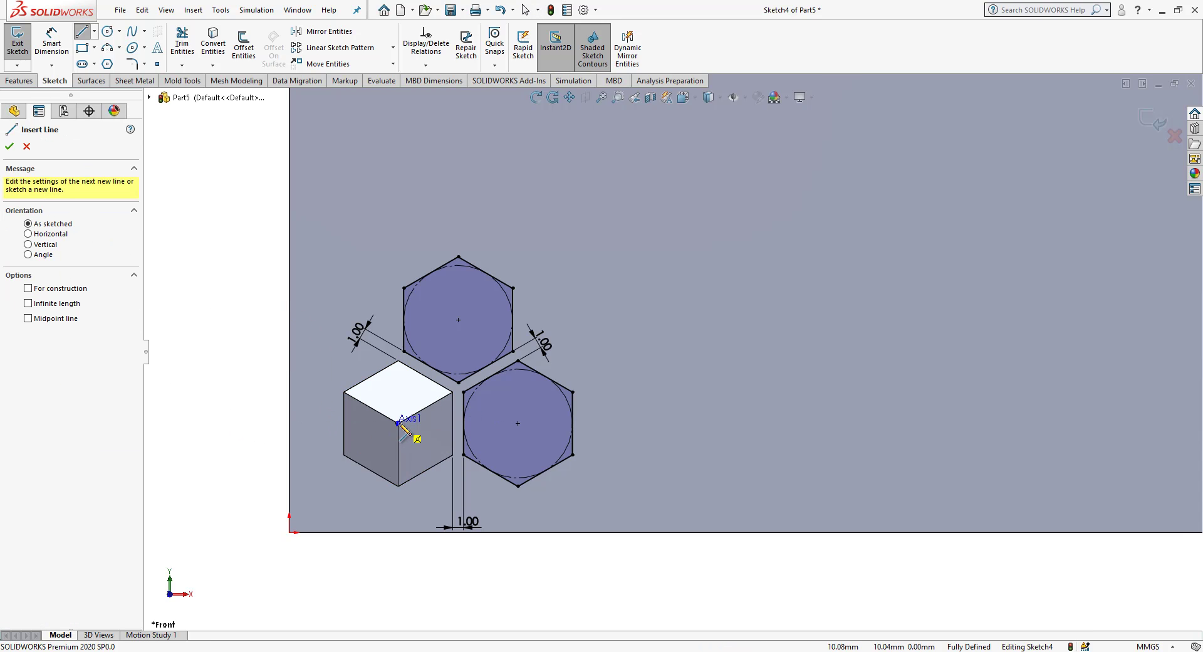
key(Escape)
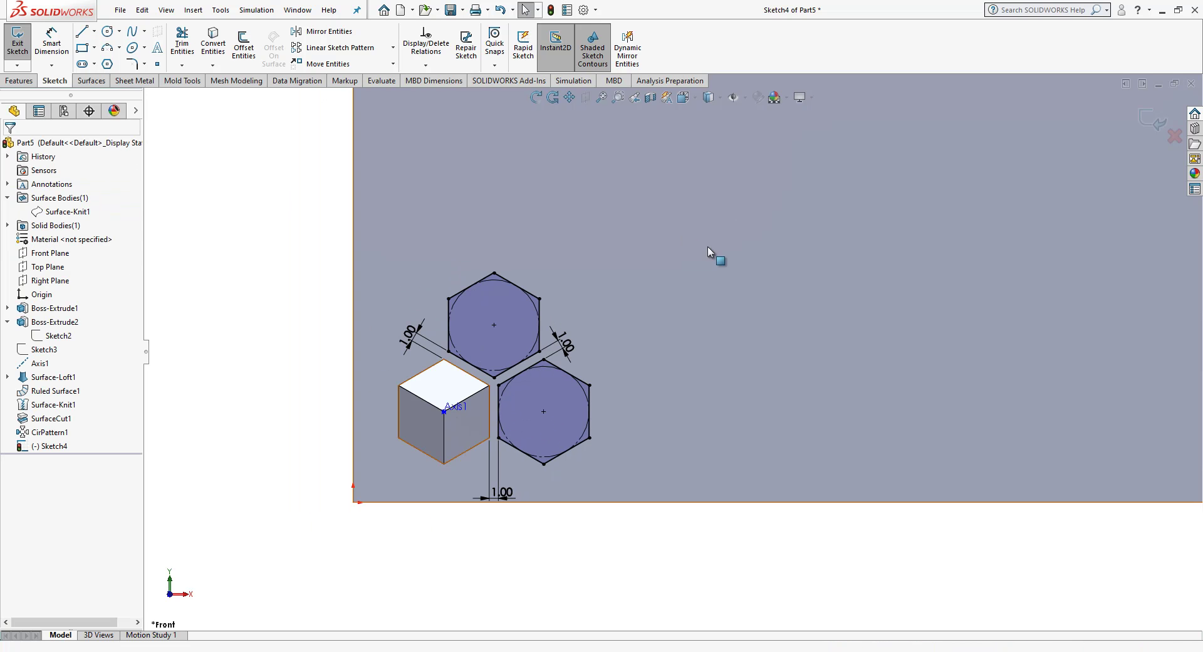
drag(719, 215, 379, 543)
Step: Pattern the hexagon pair 2×2, spaced 11 mm horizontally and 19 mm vertically
click(322, 50)
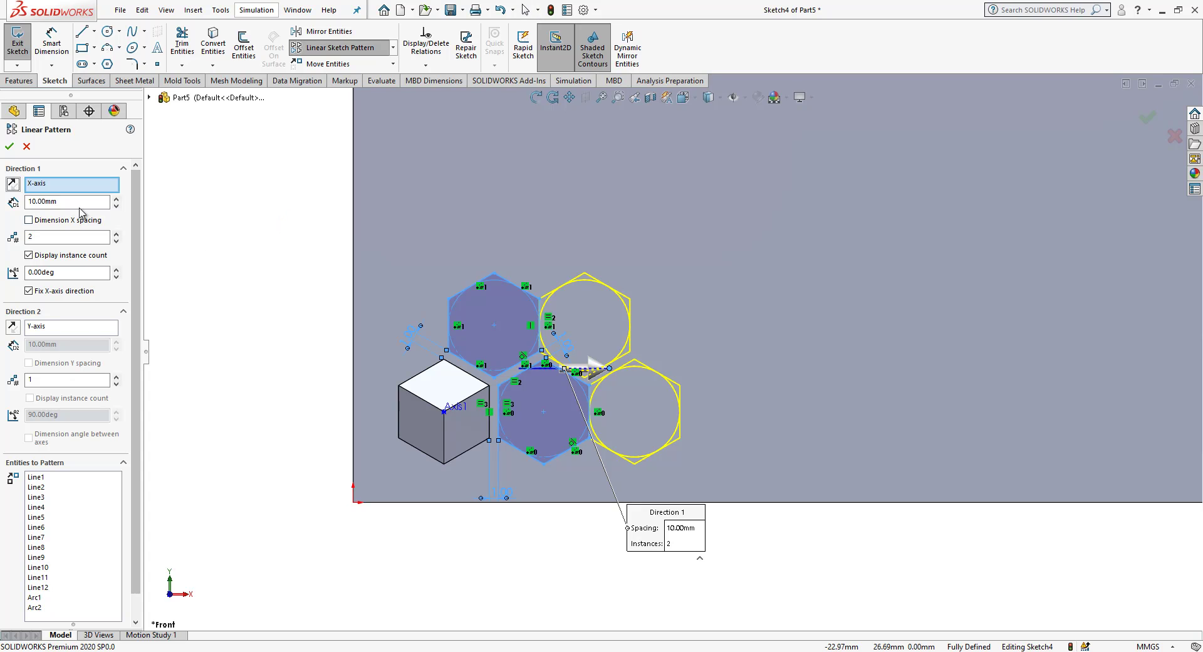
key(Return)
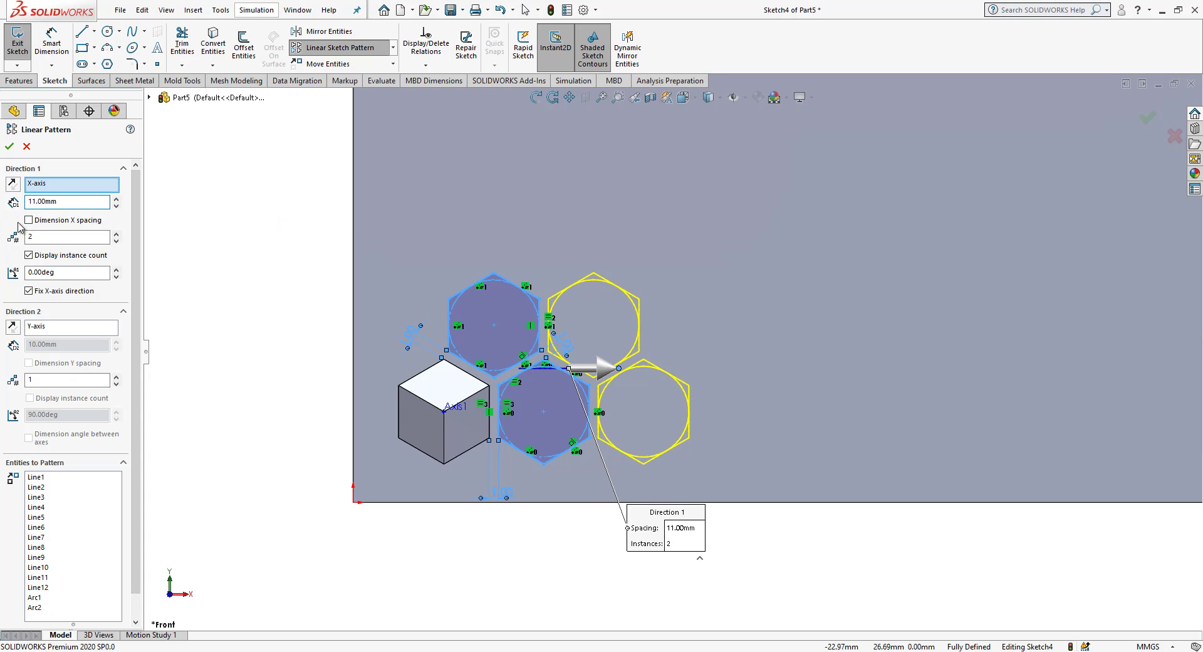
click(116, 377)
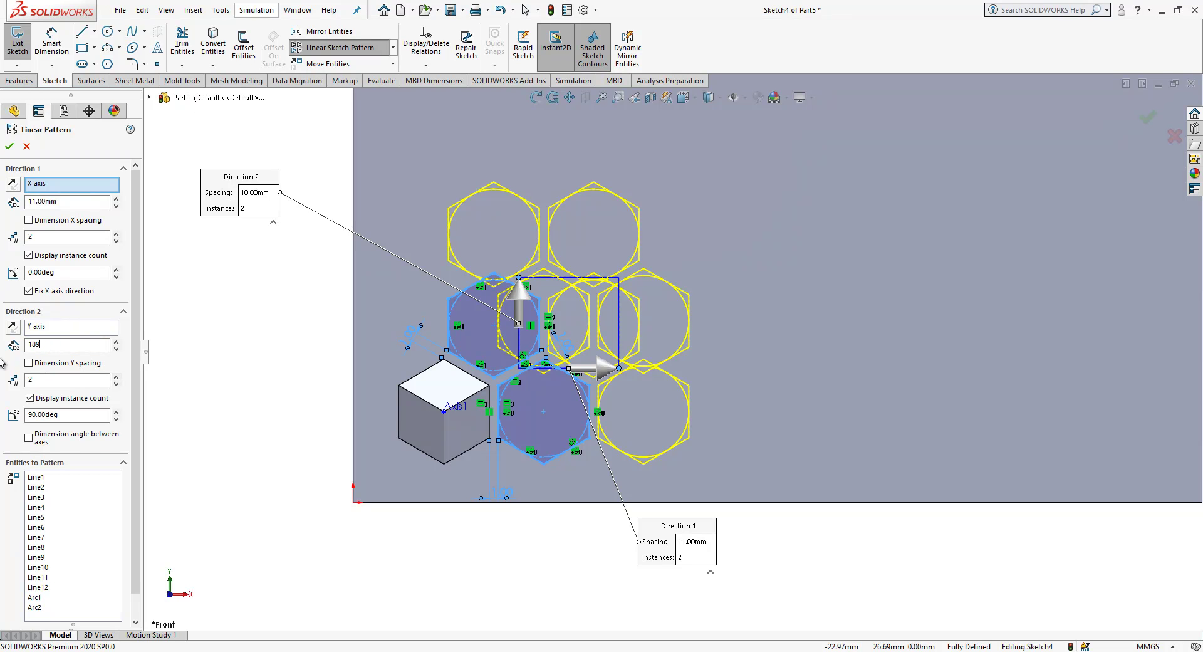
key(Return)
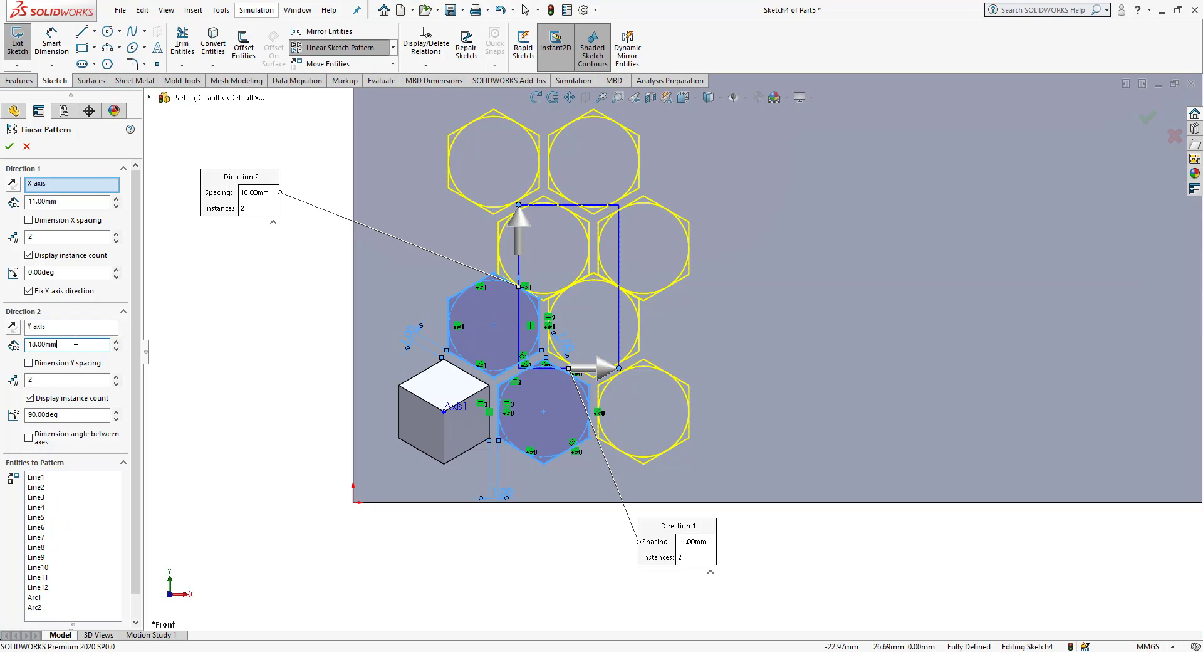
text(19)
key(Return)
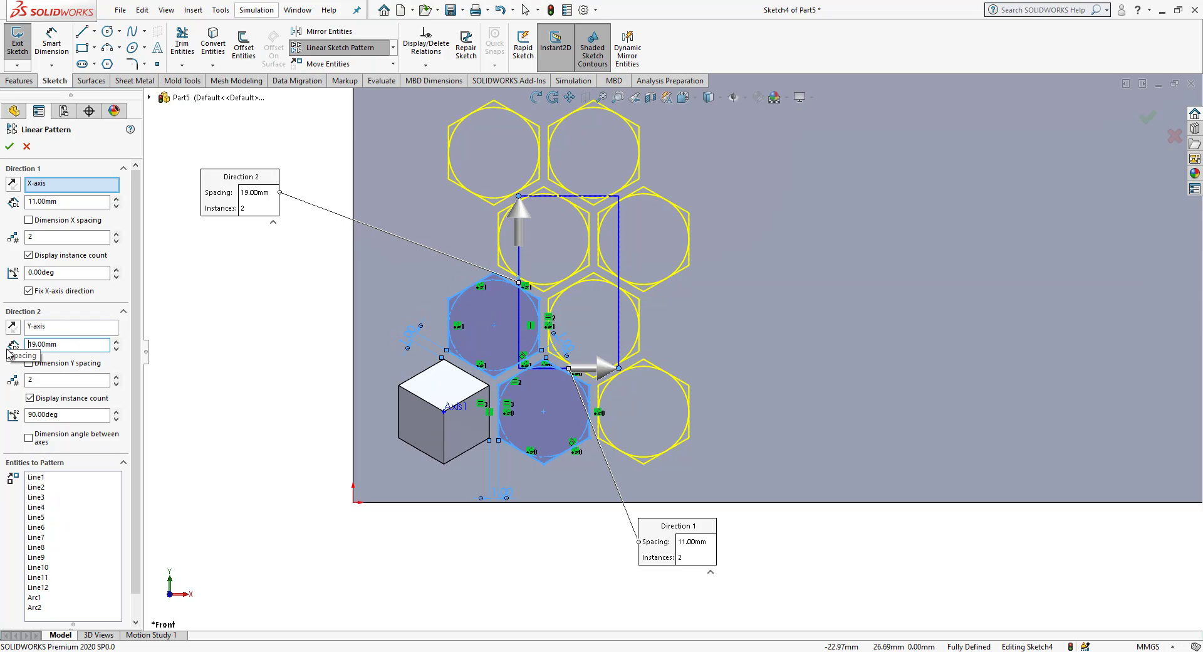
click(10, 146)
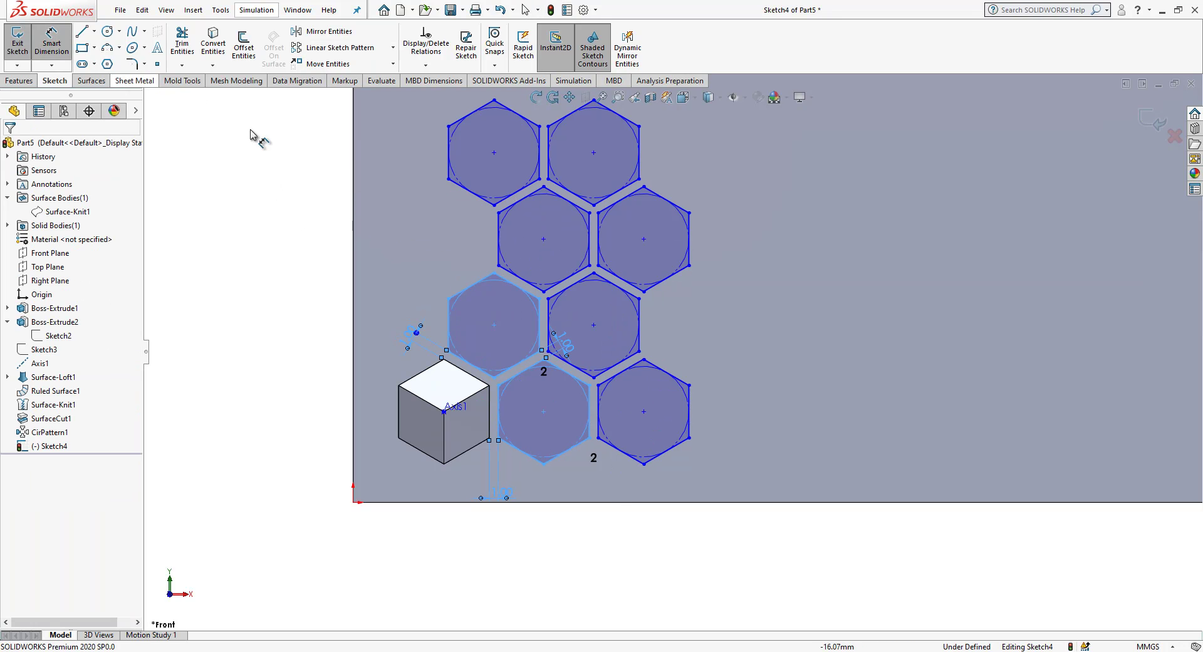
Step: Dimension the new gaps between patterned hexagons at 1 mm
click(536, 301)
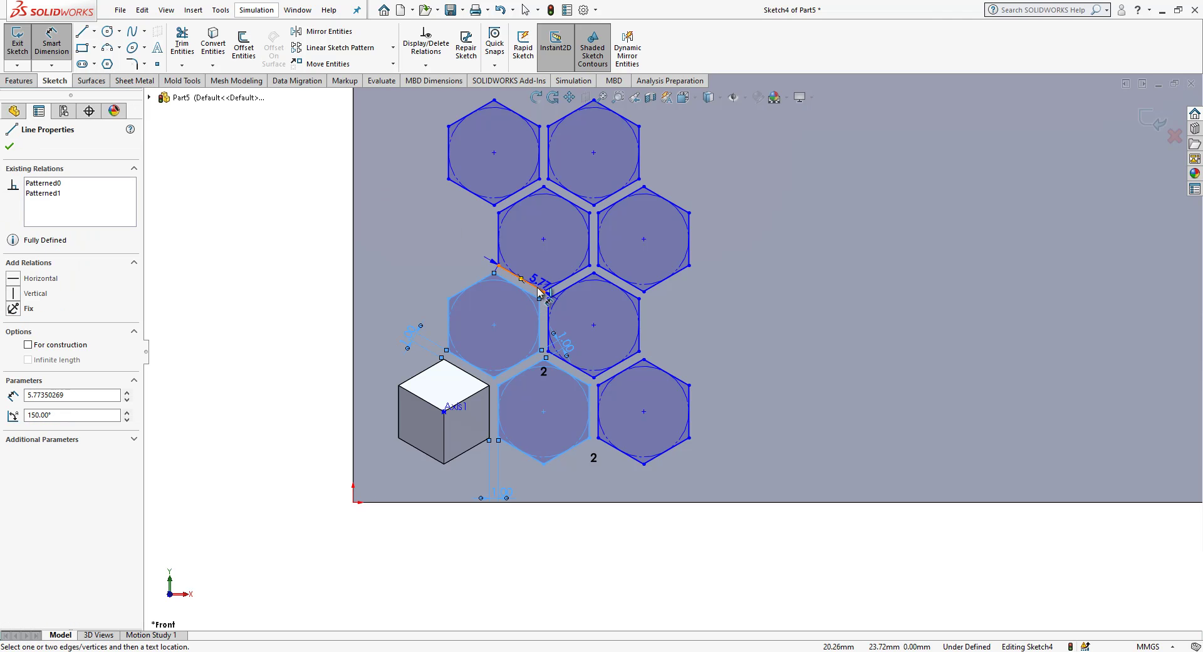
click(456, 260)
key(Escape)
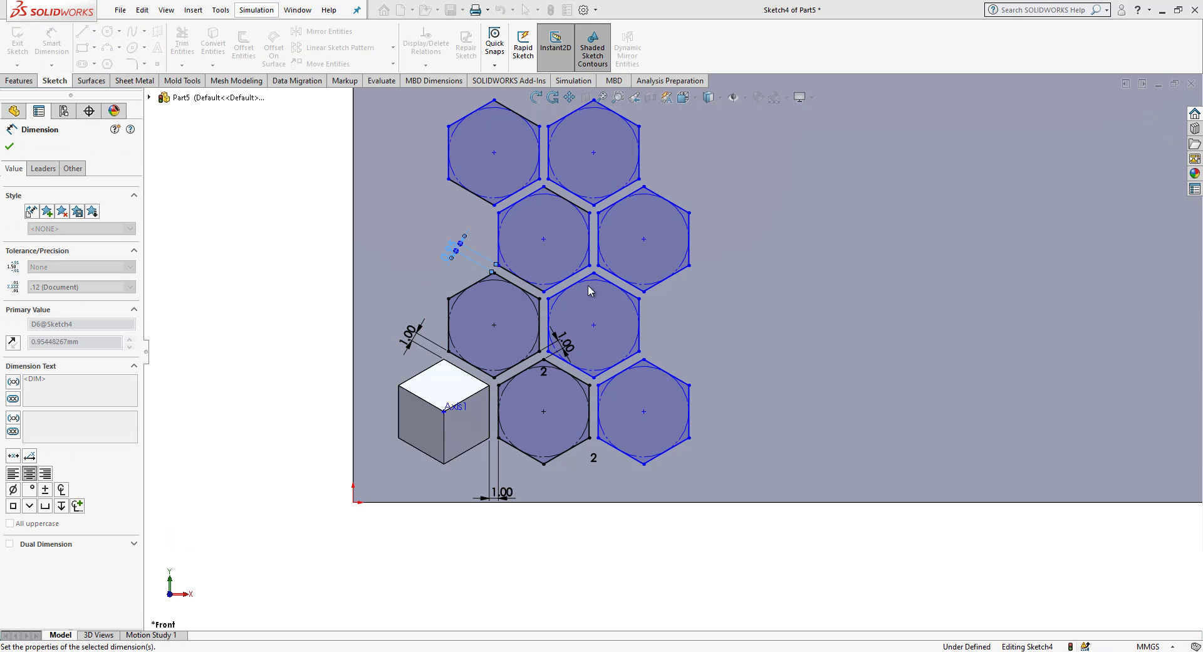
click(581, 271)
click(743, 246)
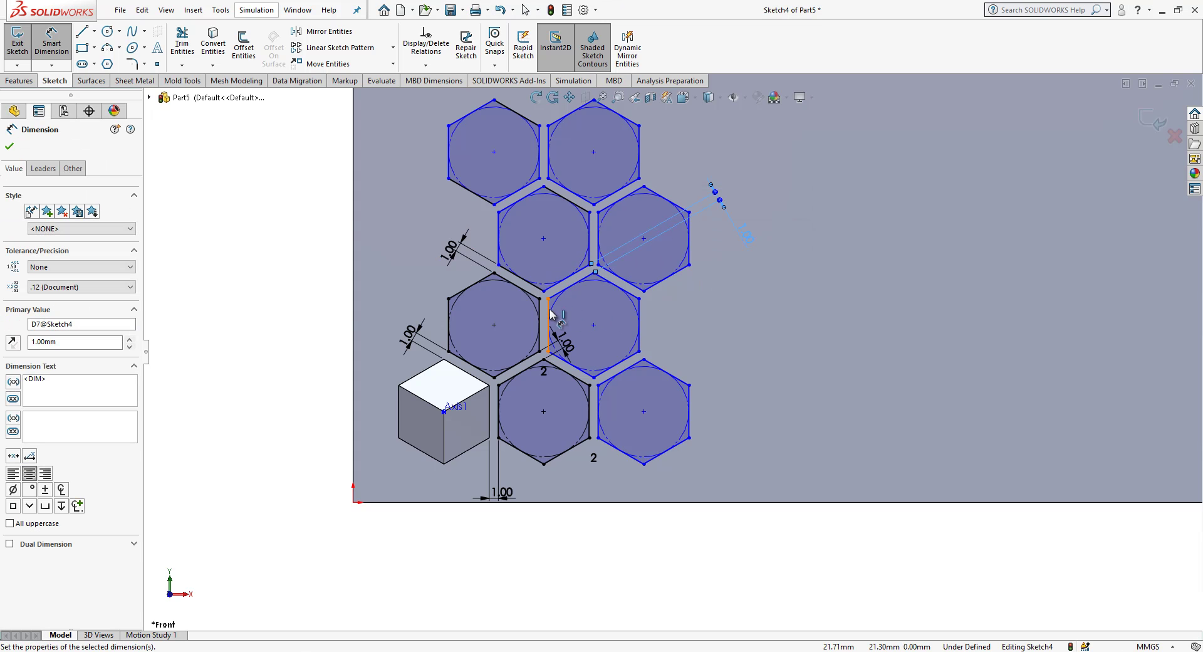
click(544, 332)
click(564, 495)
click(523, 472)
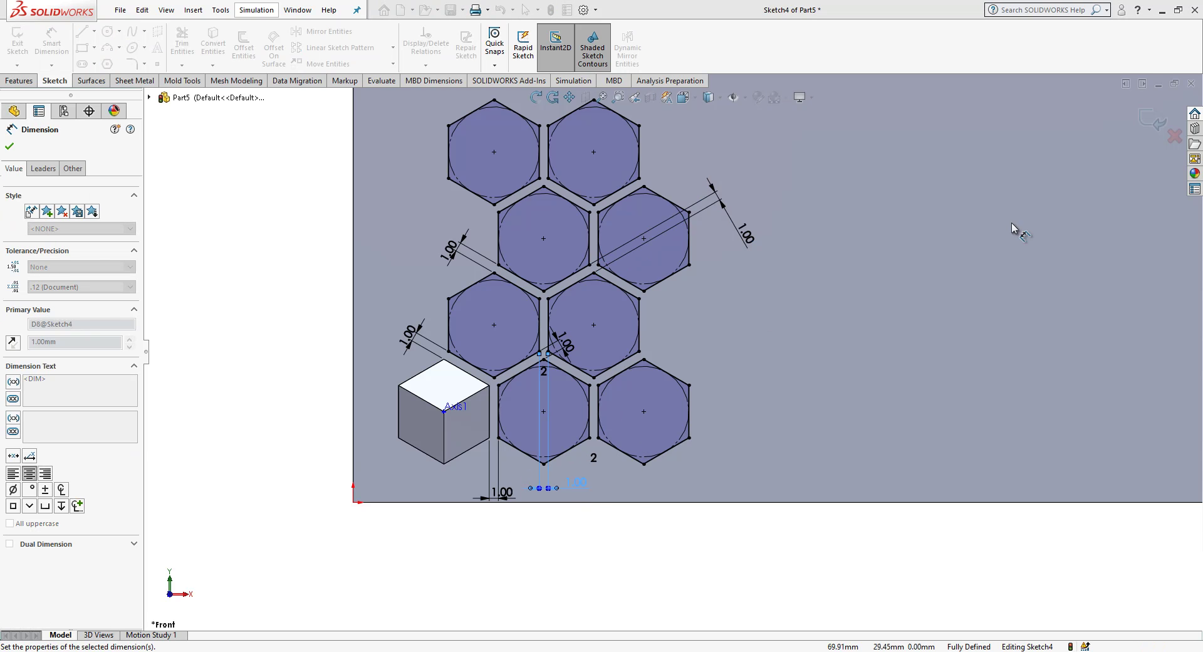
key(Escape)
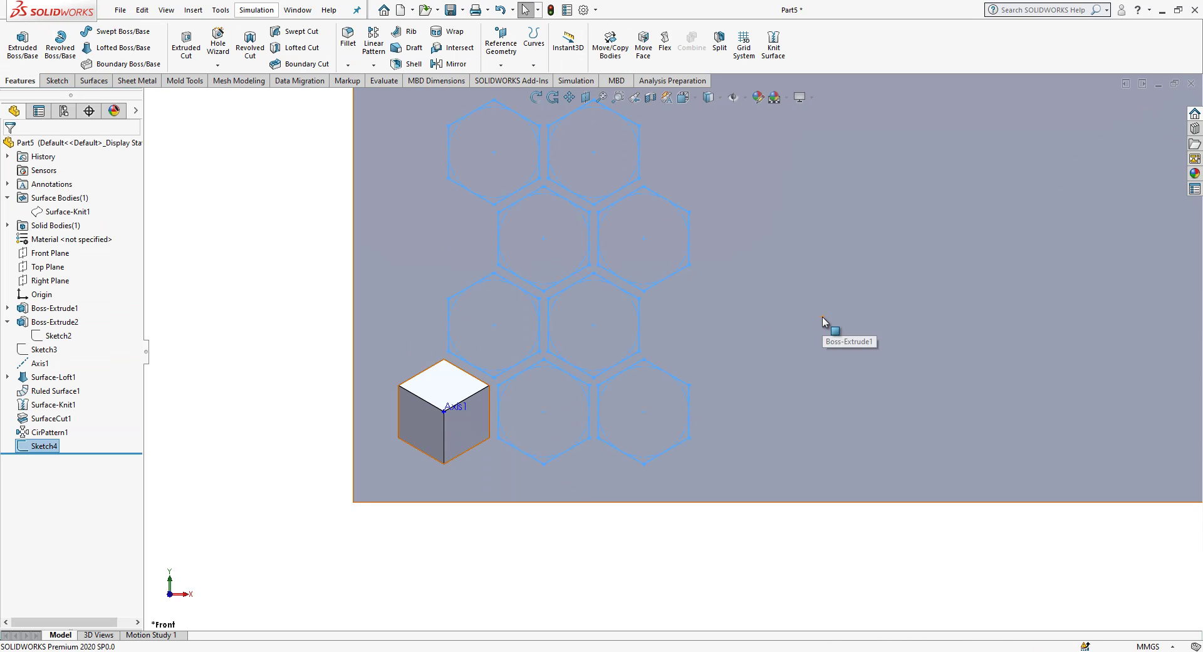
Step: Exit the hexagon sketch and start a new sketch on the plate's front face
click(308, 332)
key(f)
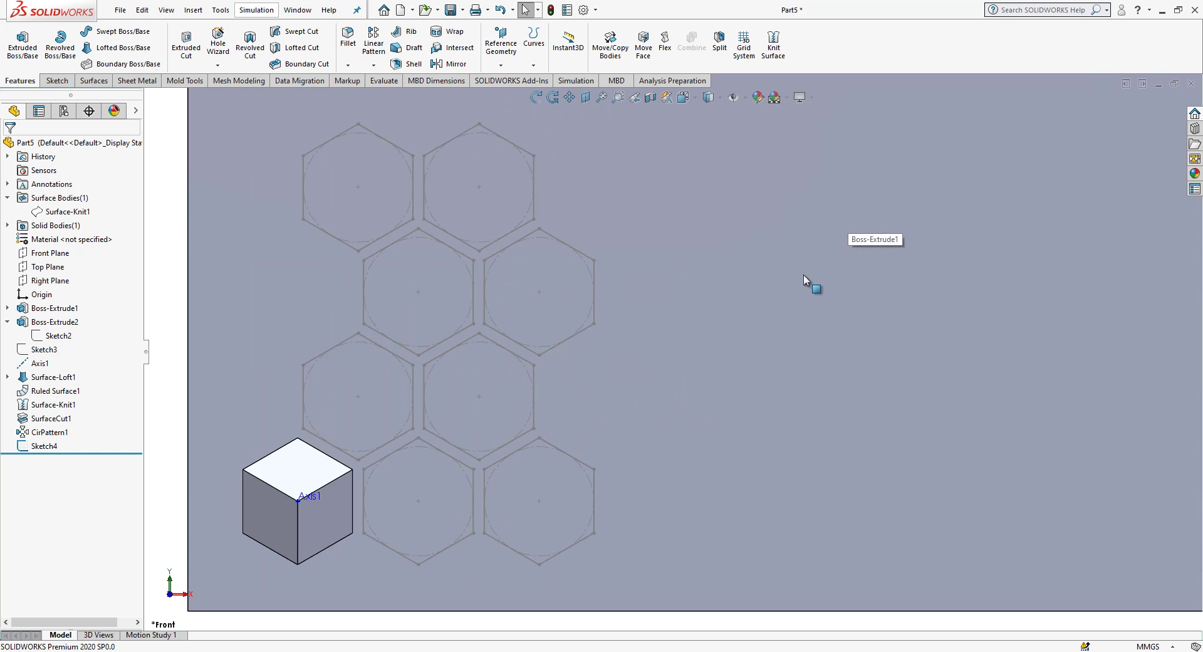
click(805, 279)
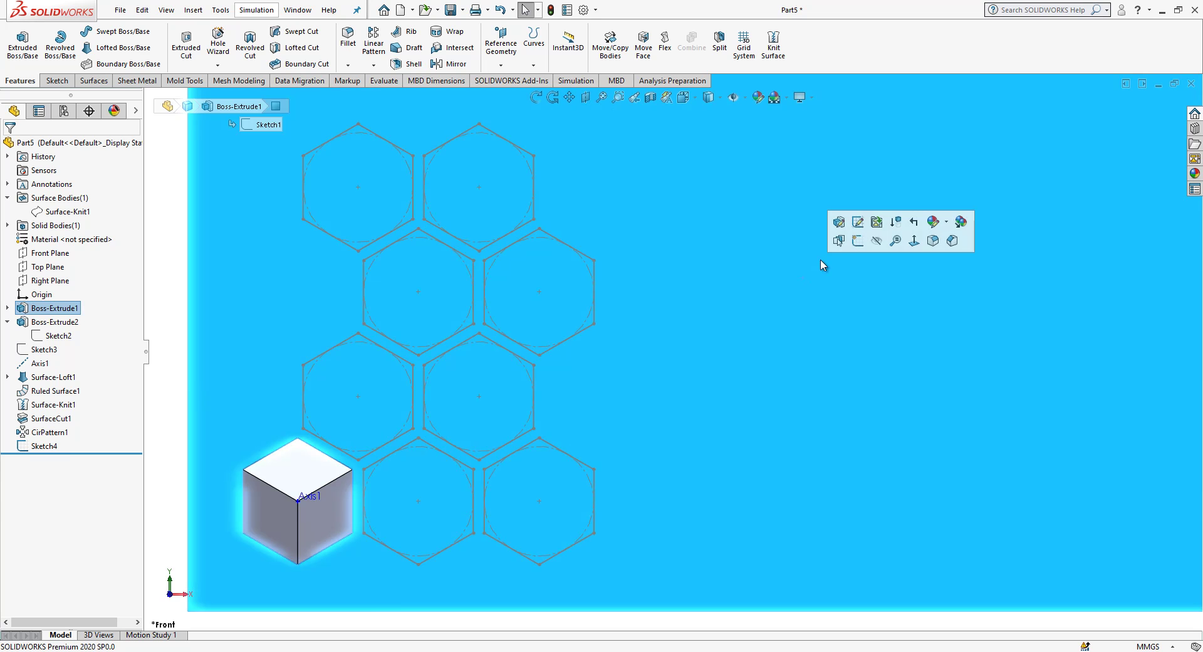
click(858, 240)
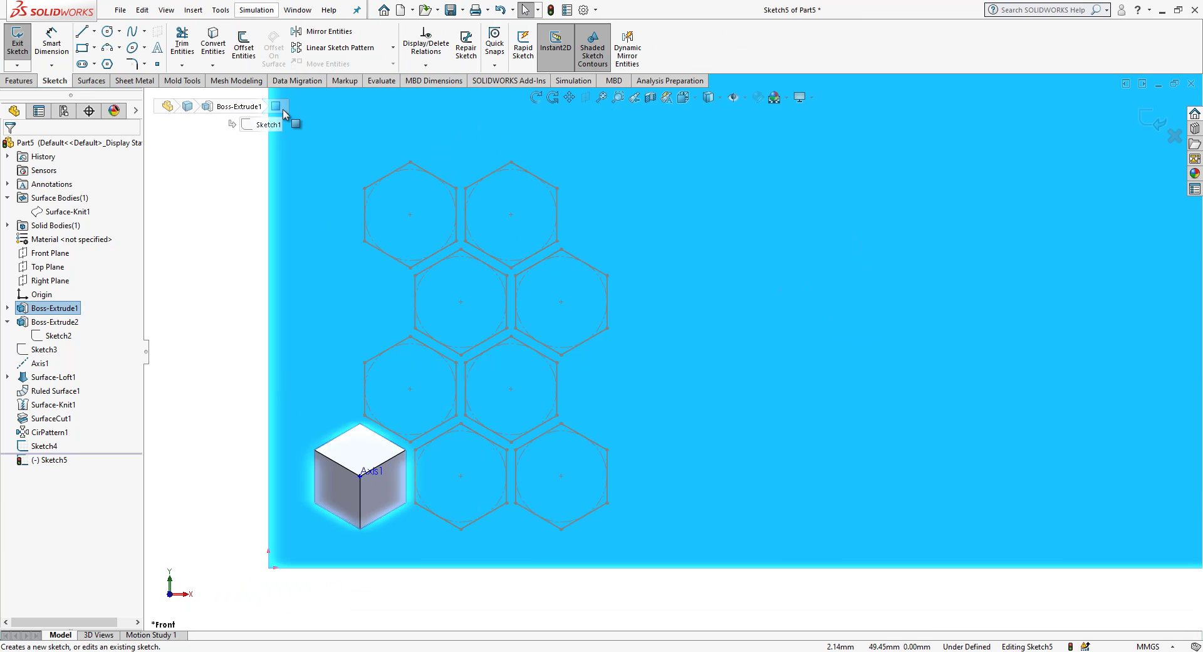
Step: Place sketch points at the hexagon centres and box-select both points
click(158, 63)
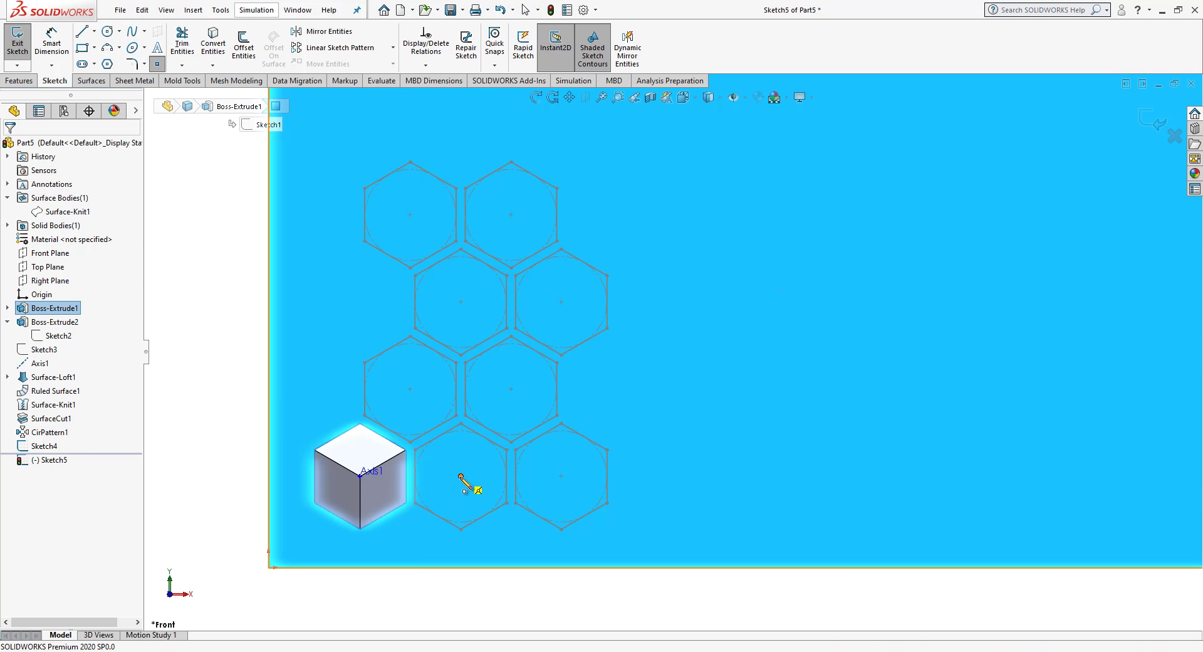
click(460, 475)
right_click(224, 283)
click(249, 292)
drag(773, 276, 254, 613)
scroll(551, 438, up, 5)
scroll(865, 291, up, 2)
scroll(928, 241, down, 3)
scroll(557, 297, up, 2)
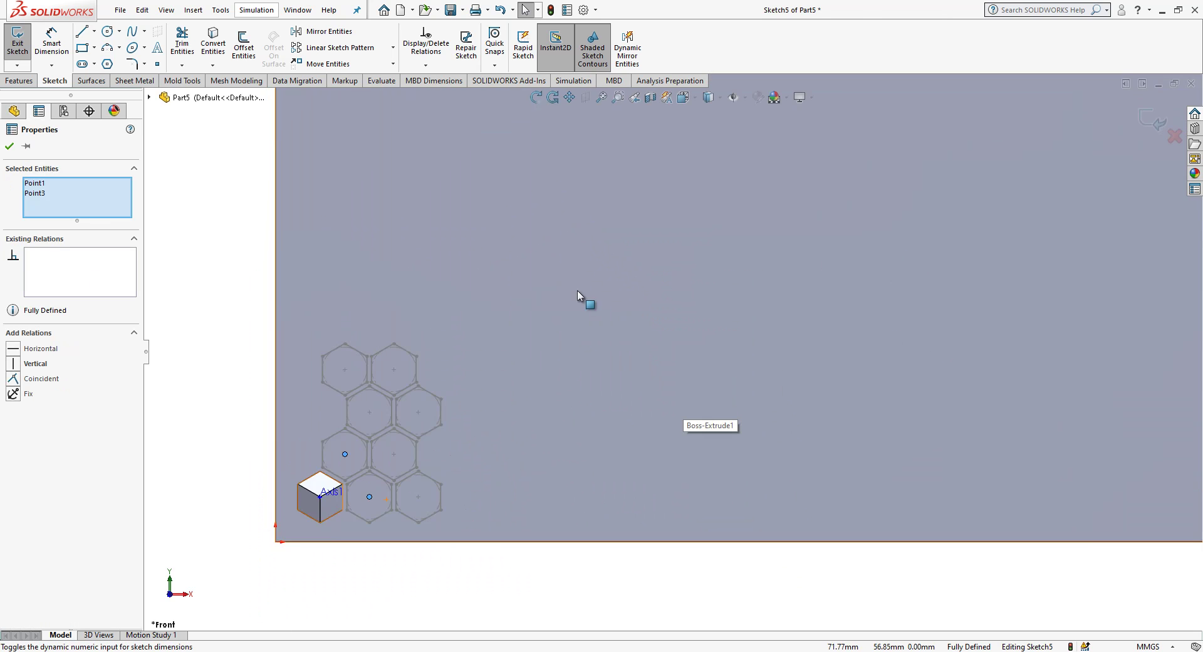
scroll(871, 219, down, 1)
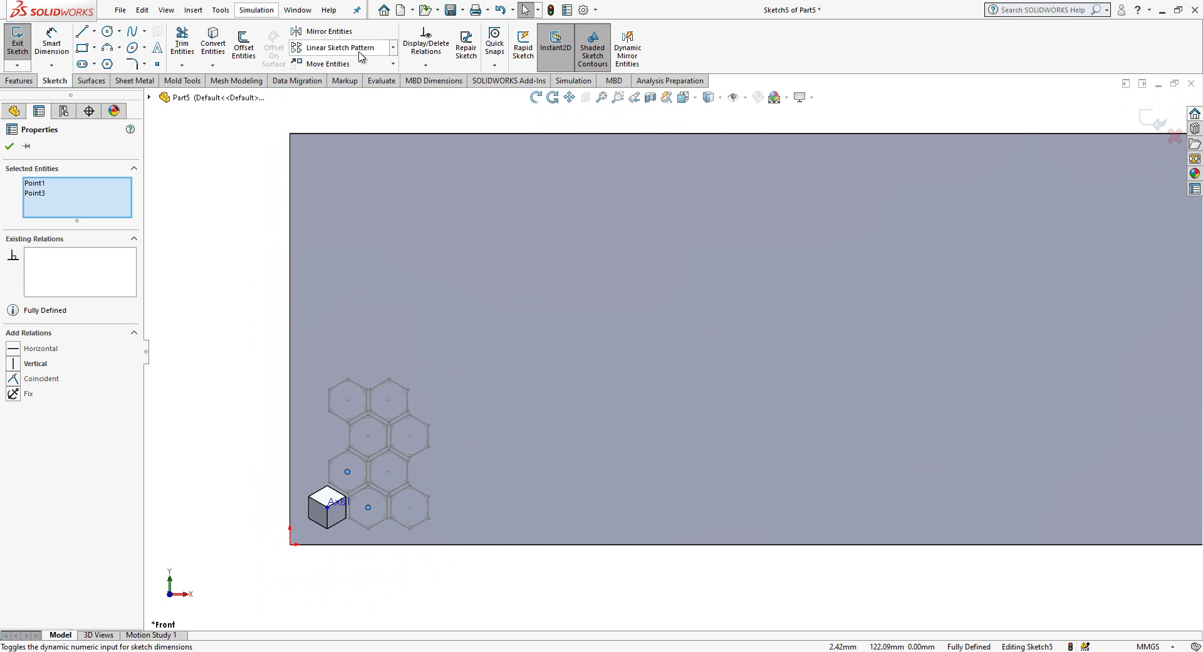
Step: Linear-pattern the centre points: 20 columns at 11 mm and 5 rows at 18 mm
click(385, 48)
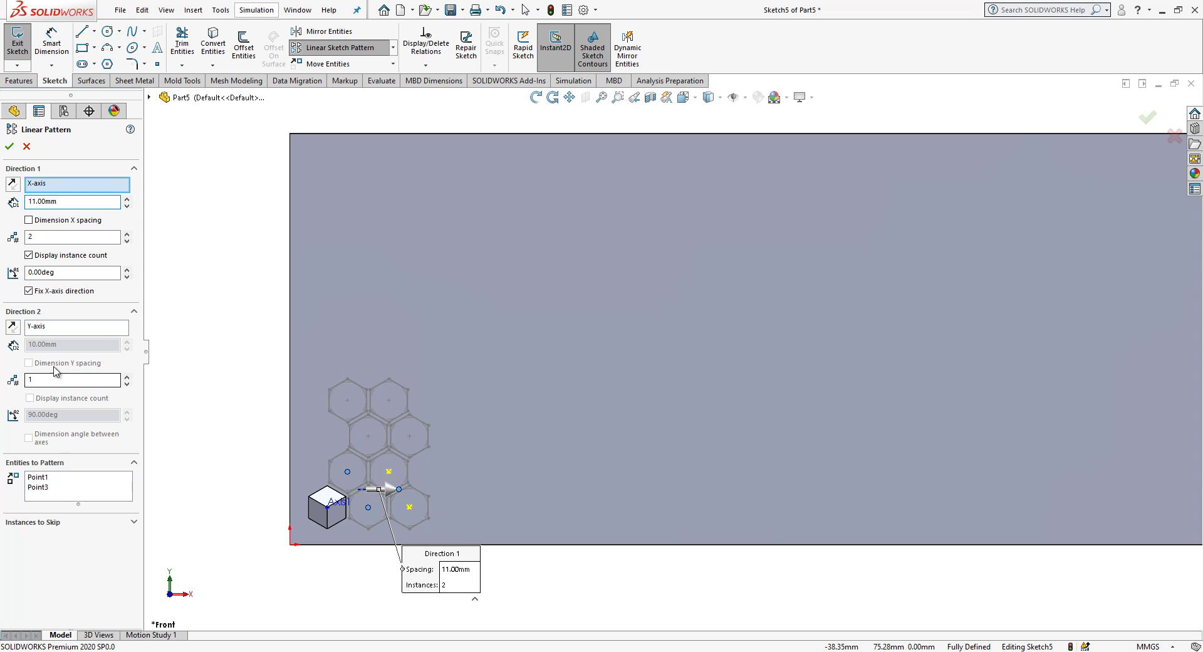
click(126, 377)
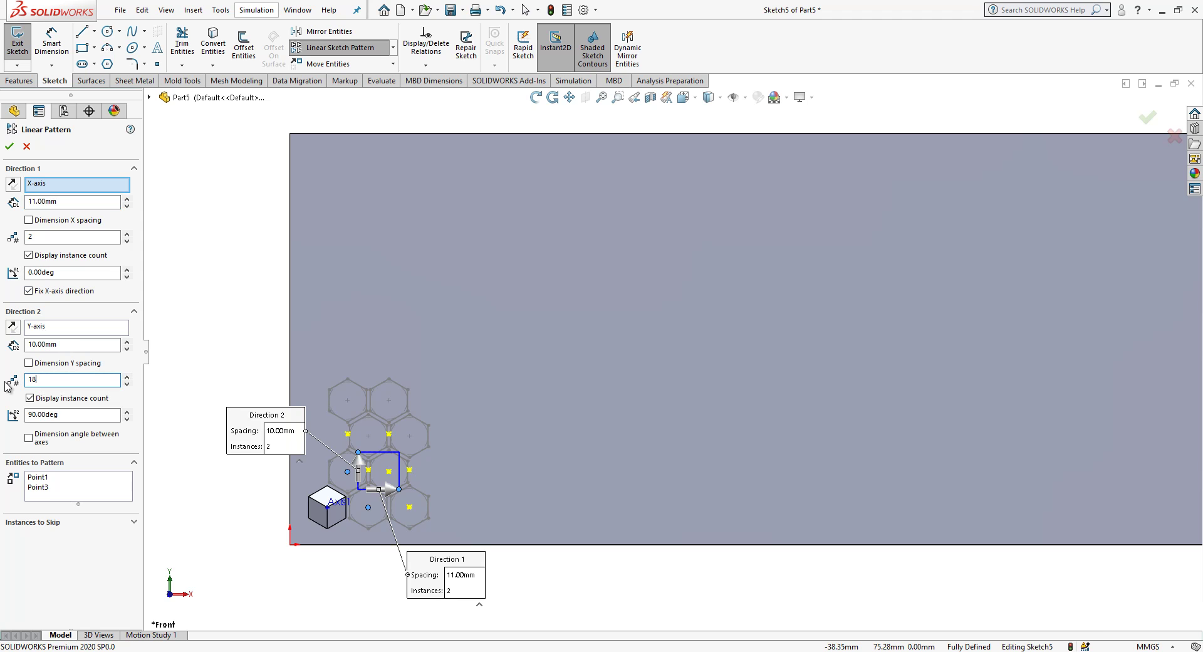
key(Return)
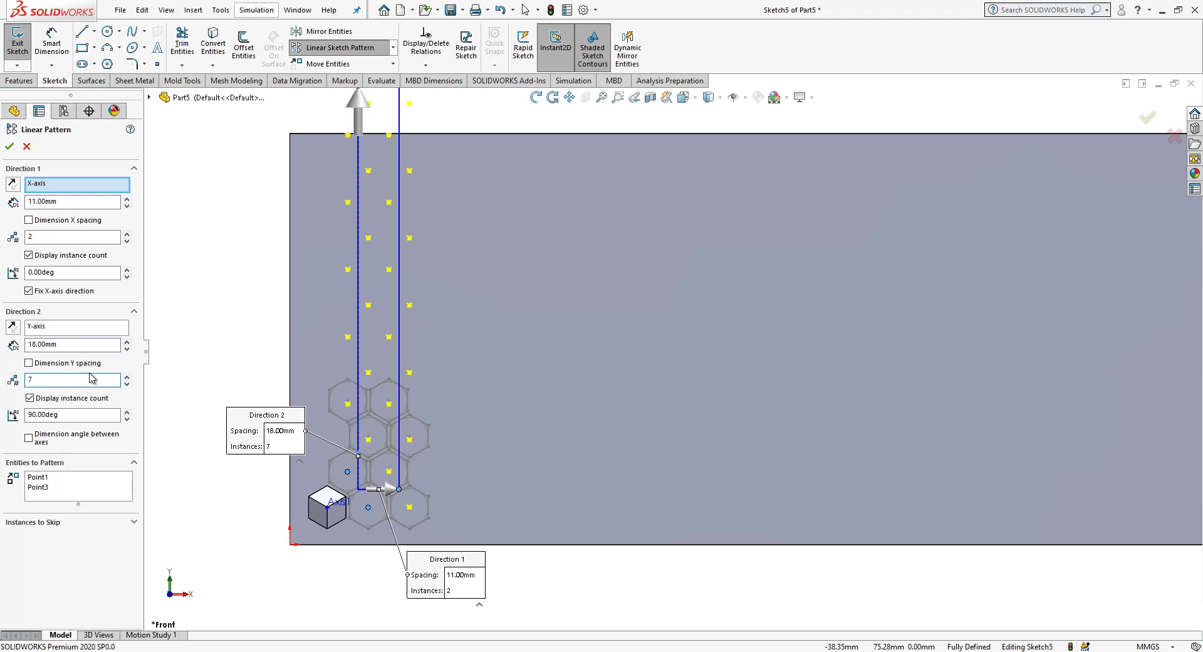
click(127, 384)
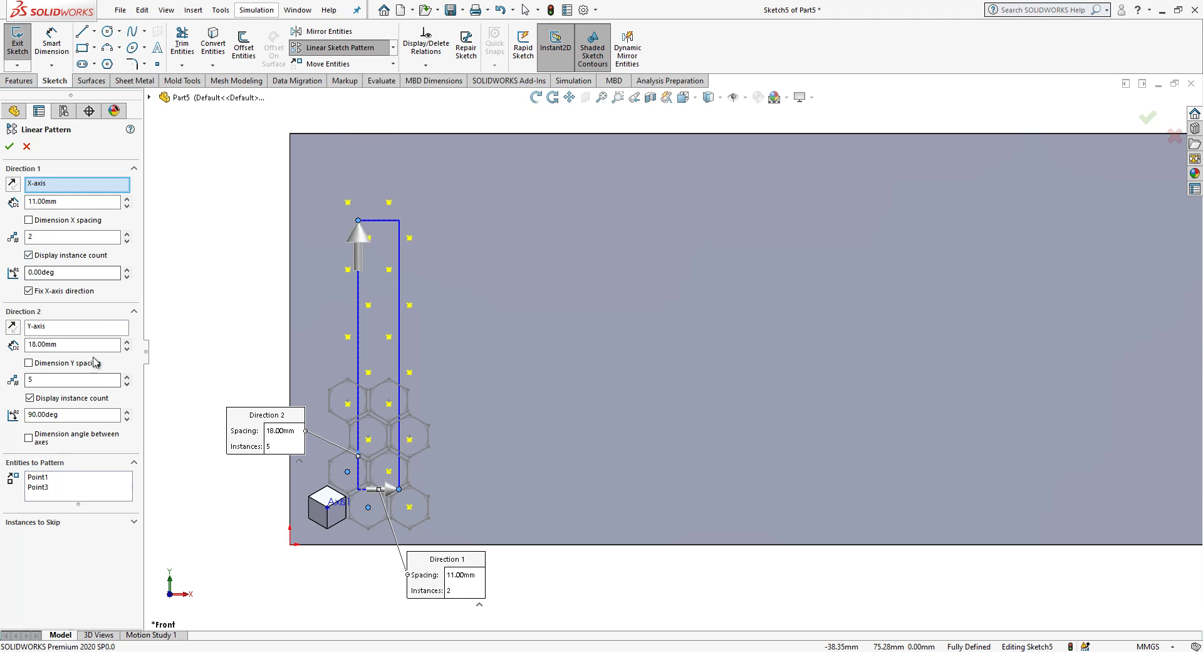
click(126, 236)
click(126, 236)
click(126, 236)
click(126, 235)
click(126, 235)
click(126, 236)
click(126, 236)
click(126, 235)
click(126, 236)
click(127, 237)
click(126, 237)
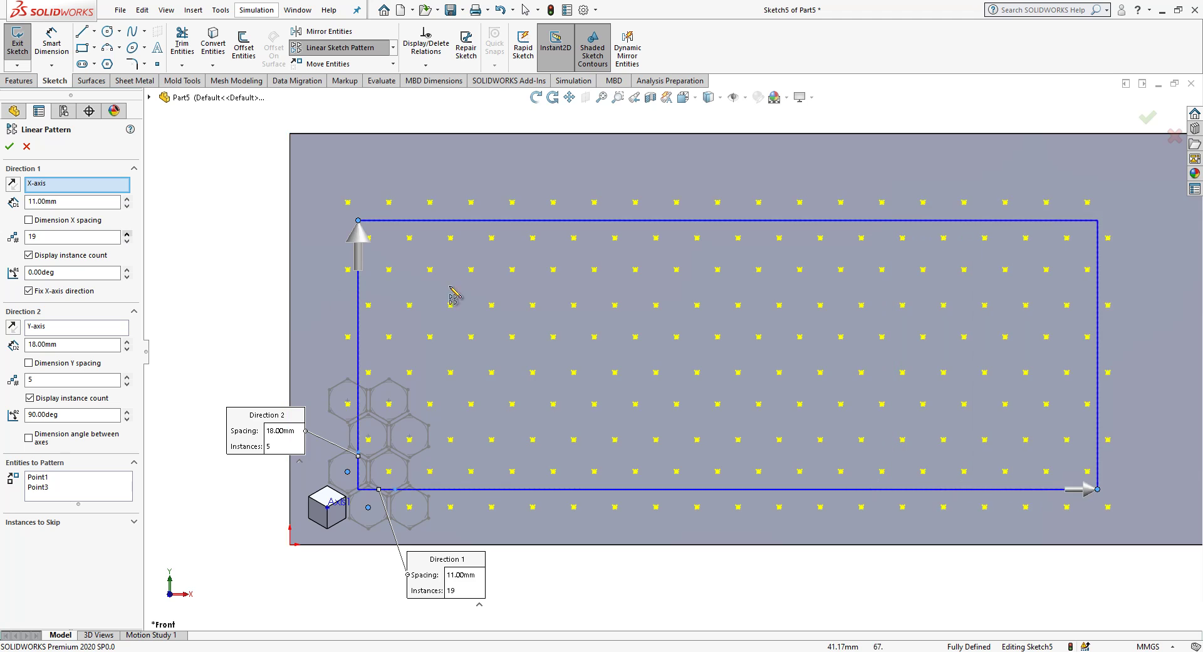
click(127, 236)
scroll(453, 268, up, 3)
scroll(772, 262, down, 1)
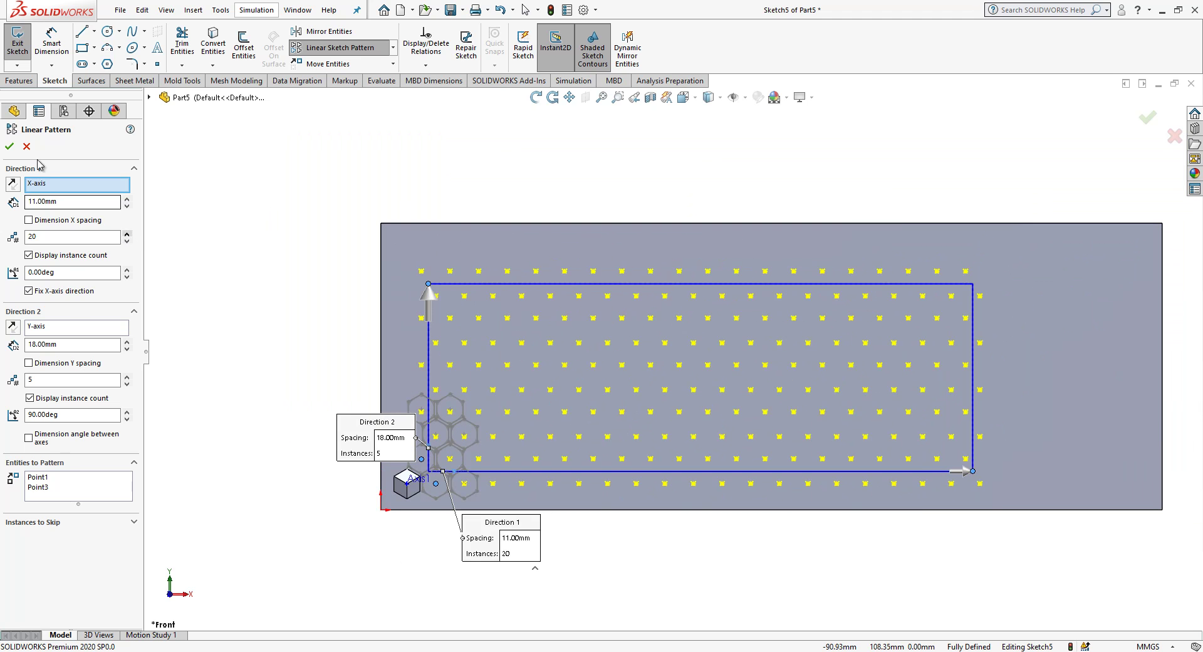
click(15, 147)
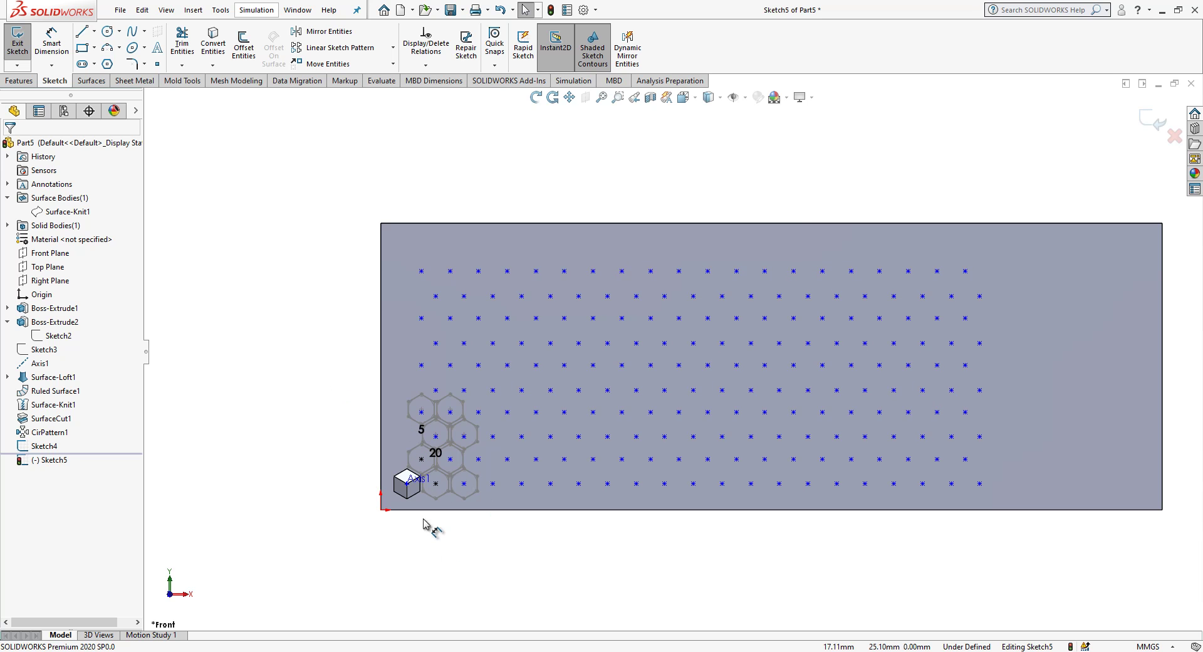
Step: Make a pattern point coincident with the top-left hexagon's centre point
scroll(353, 455, down, 3)
scroll(523, 451, down, 2)
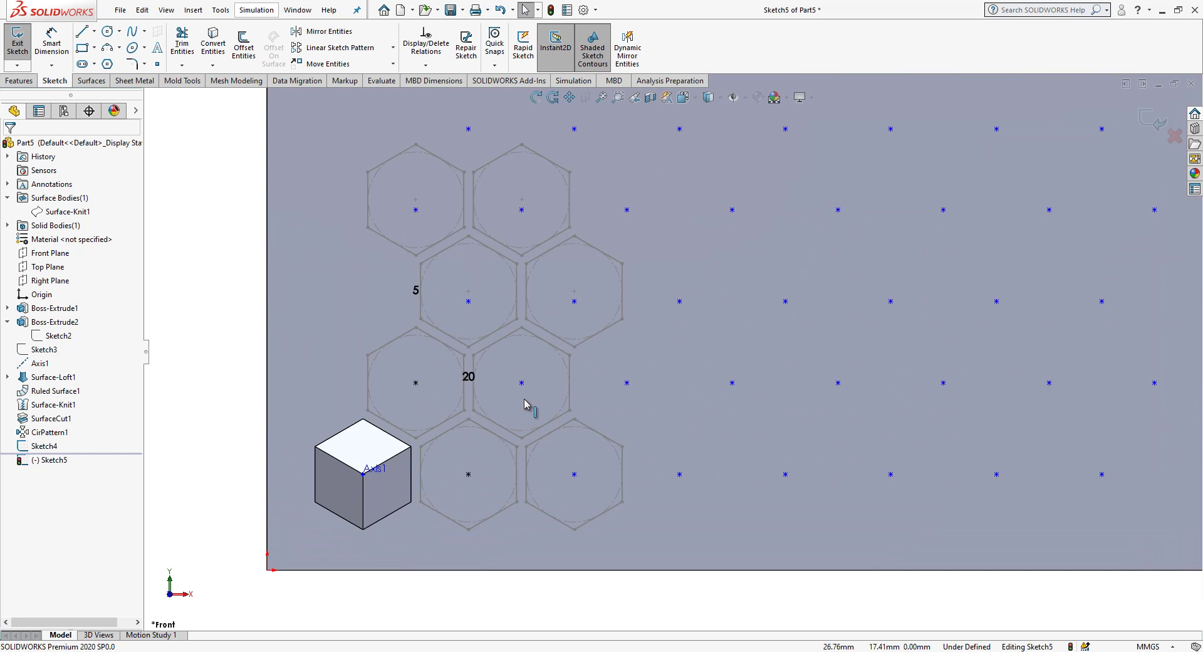
click(475, 371)
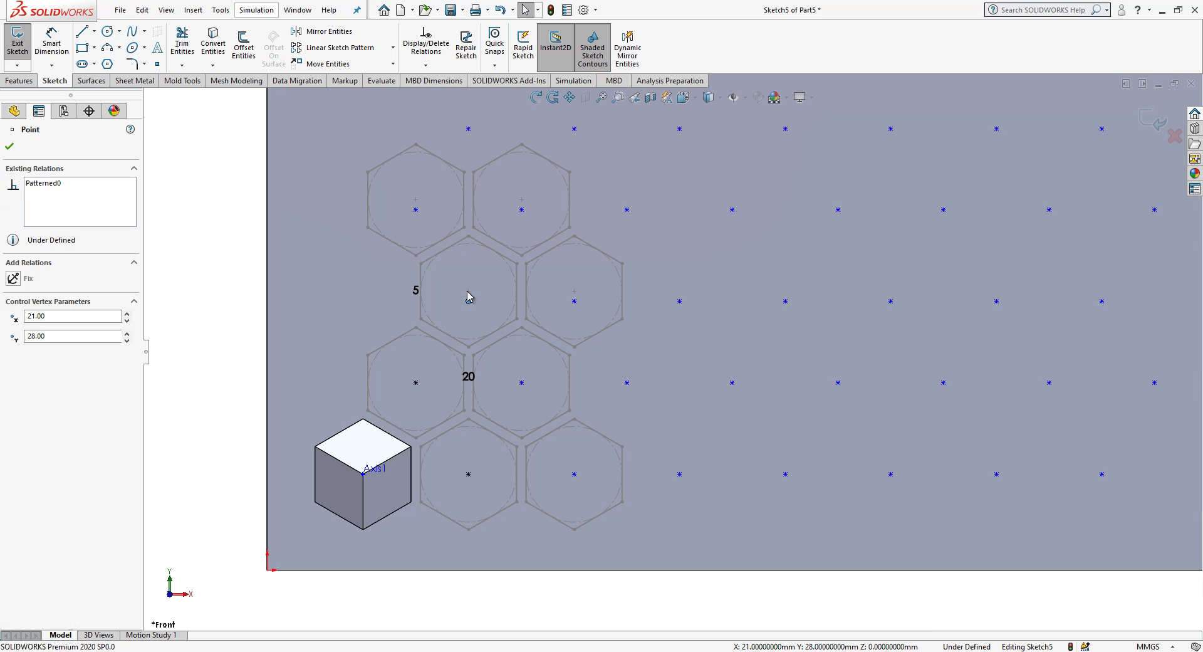
click(466, 295)
key(Escape)
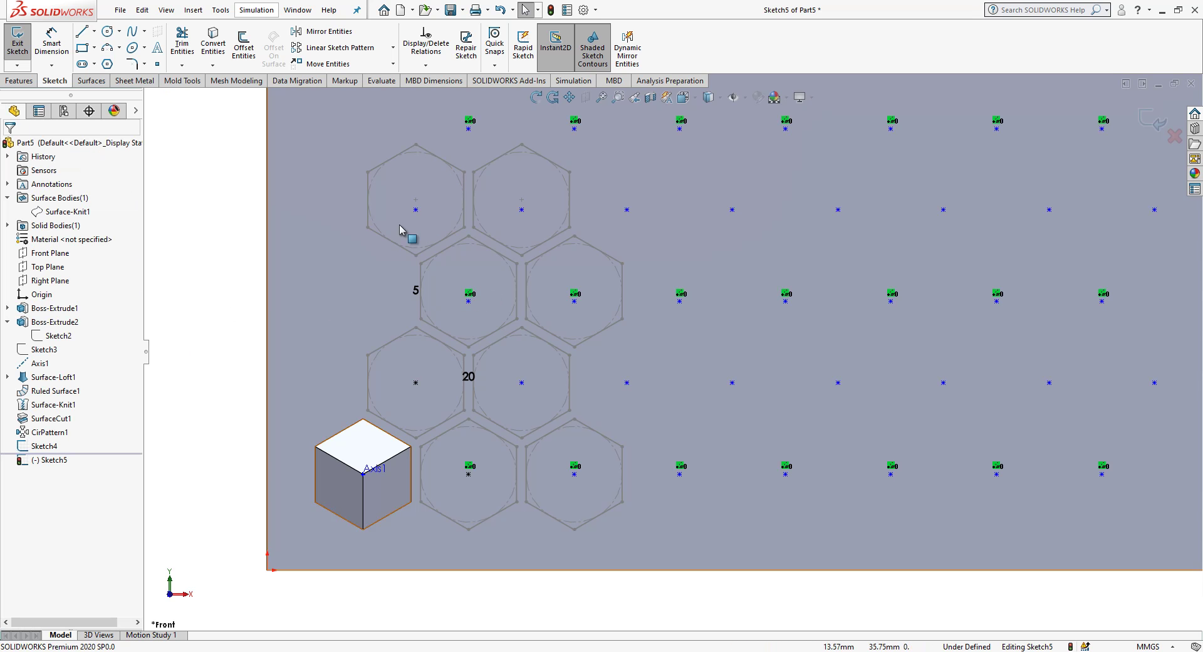
click(415, 209)
ctrl+click(416, 200)
click(41, 379)
key(Escape)
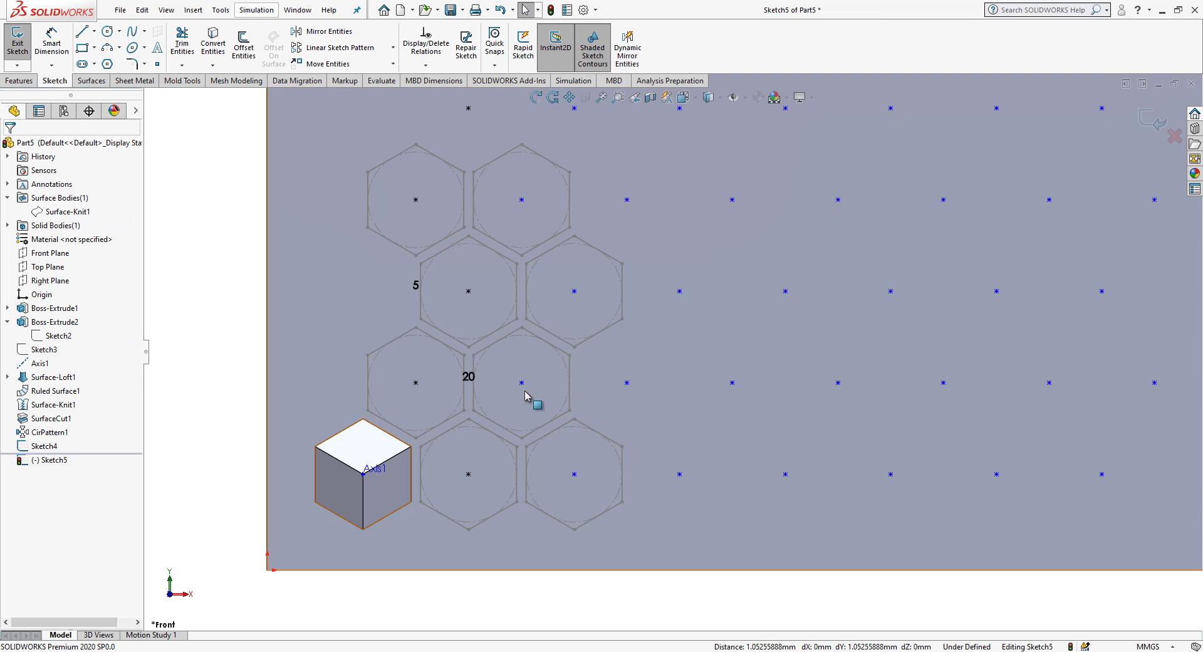
Step: Tie another pattern point to a hexagon centre with a Coincident relation, fully defining Sketch5
mouse_move(525, 391)
mouse_down()
mouse_move(562, 393)
mouse_move(549, 388)
mouse_up()
ctrl+click(522, 384)
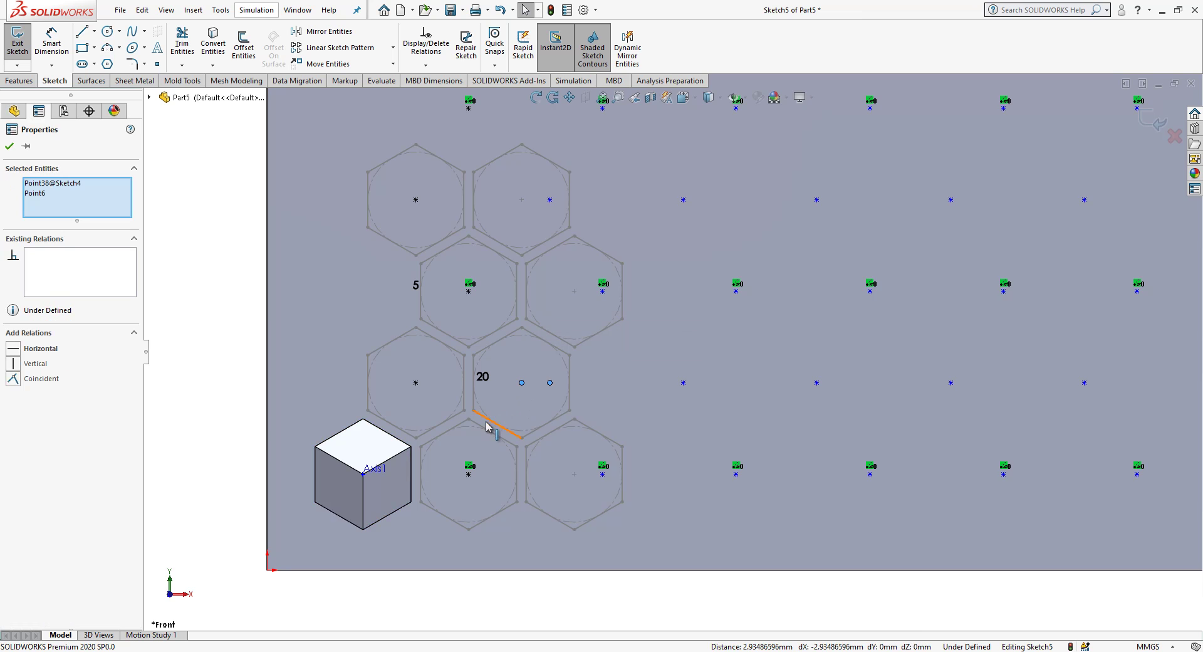
click(51, 379)
click(193, 380)
scroll(366, 425, up, 6)
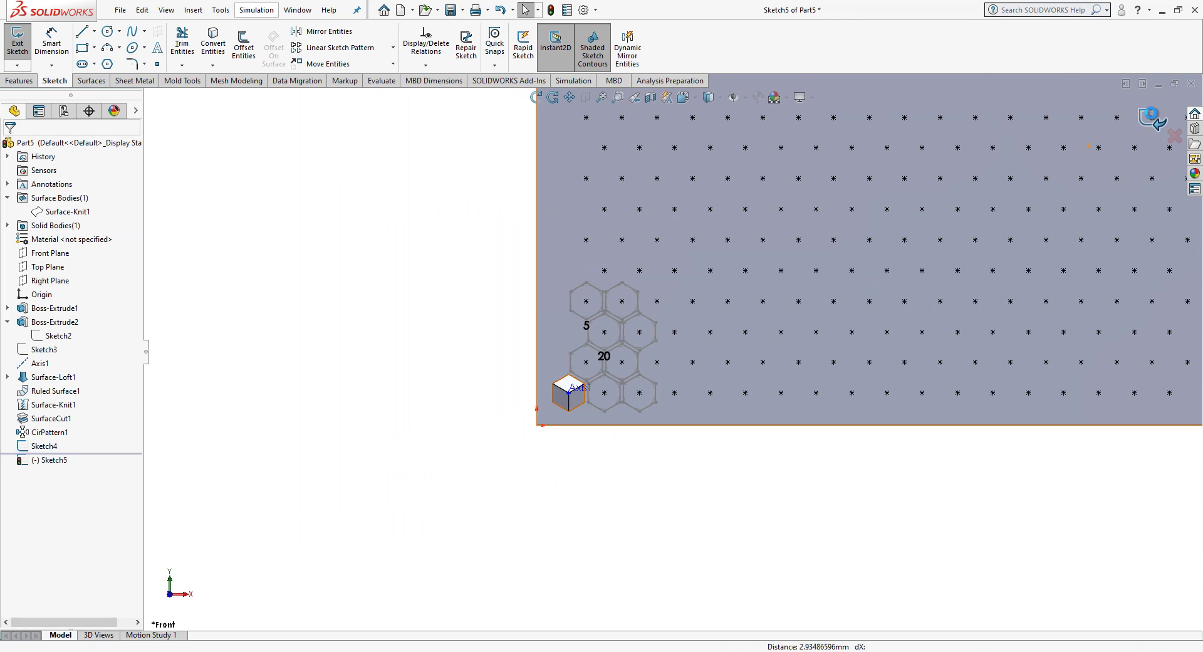
Step: Exit the point-grid sketch and start a Sketch Driven Pattern using Sketch5
click(1152, 120)
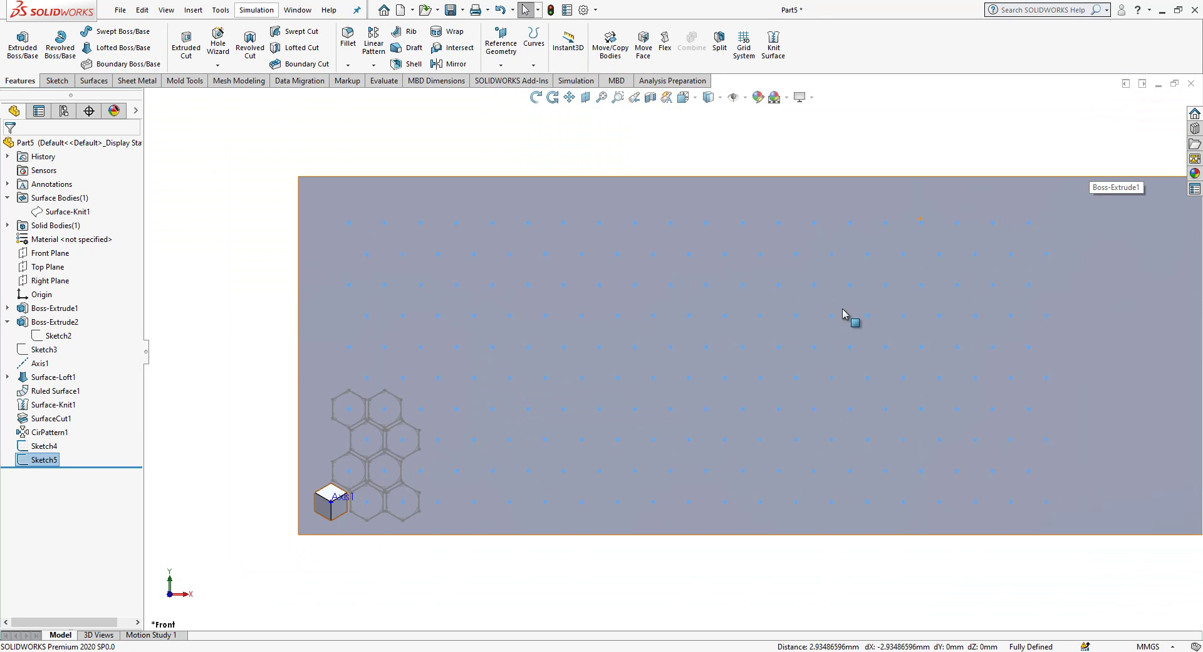
click(269, 276)
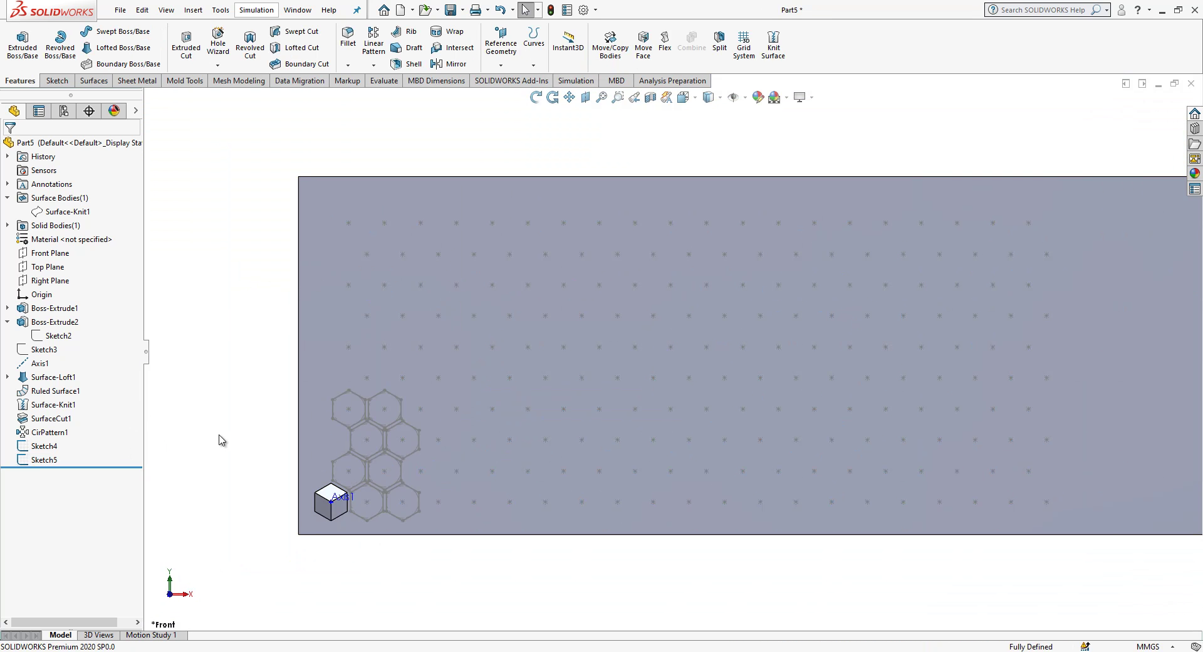
click(55, 462)
click(373, 66)
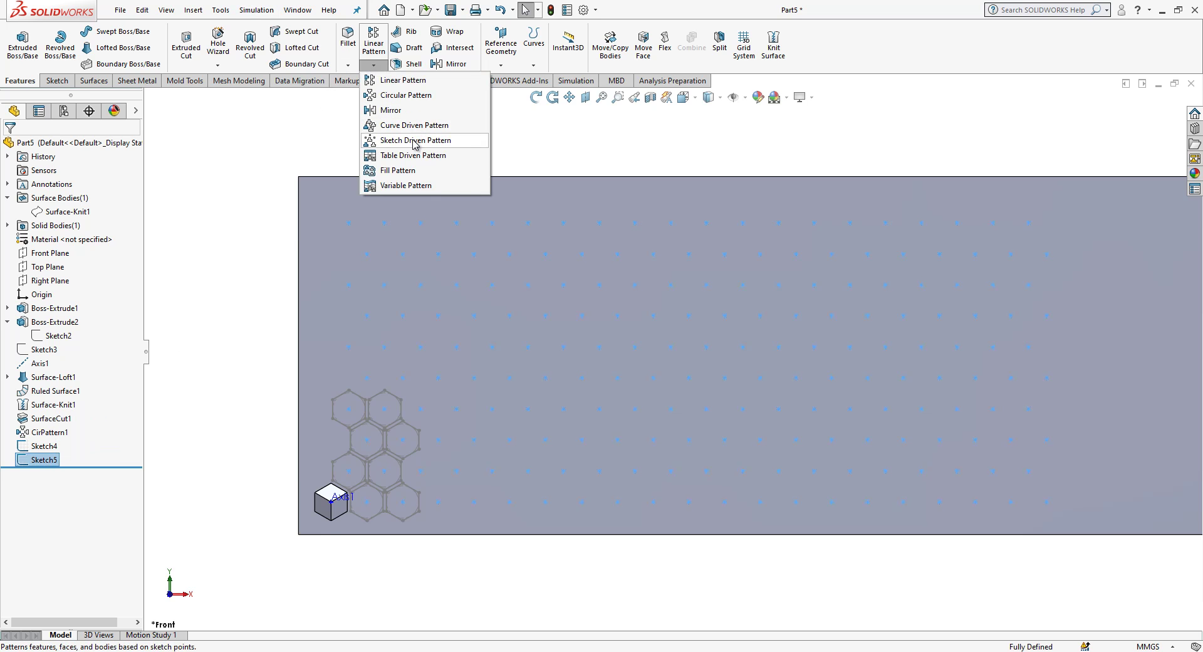
click(413, 141)
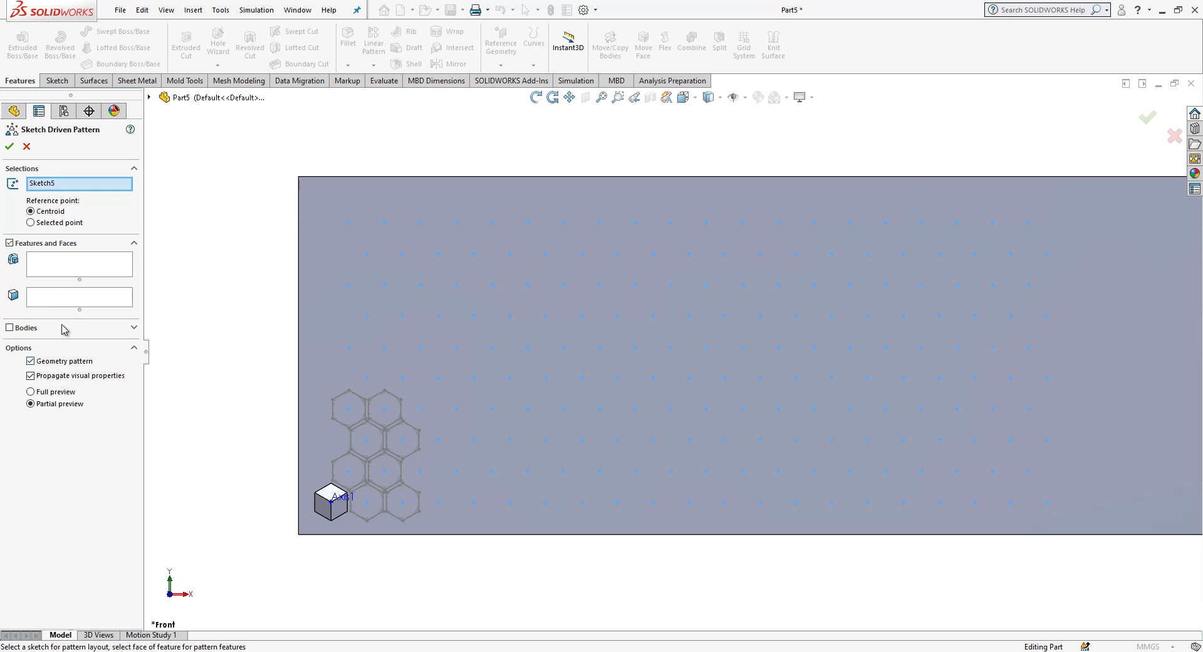
Step: Add Boss-Extrude2, SurfaceCut1 and CirPattern1 as the features to repeat at every point
click(80, 270)
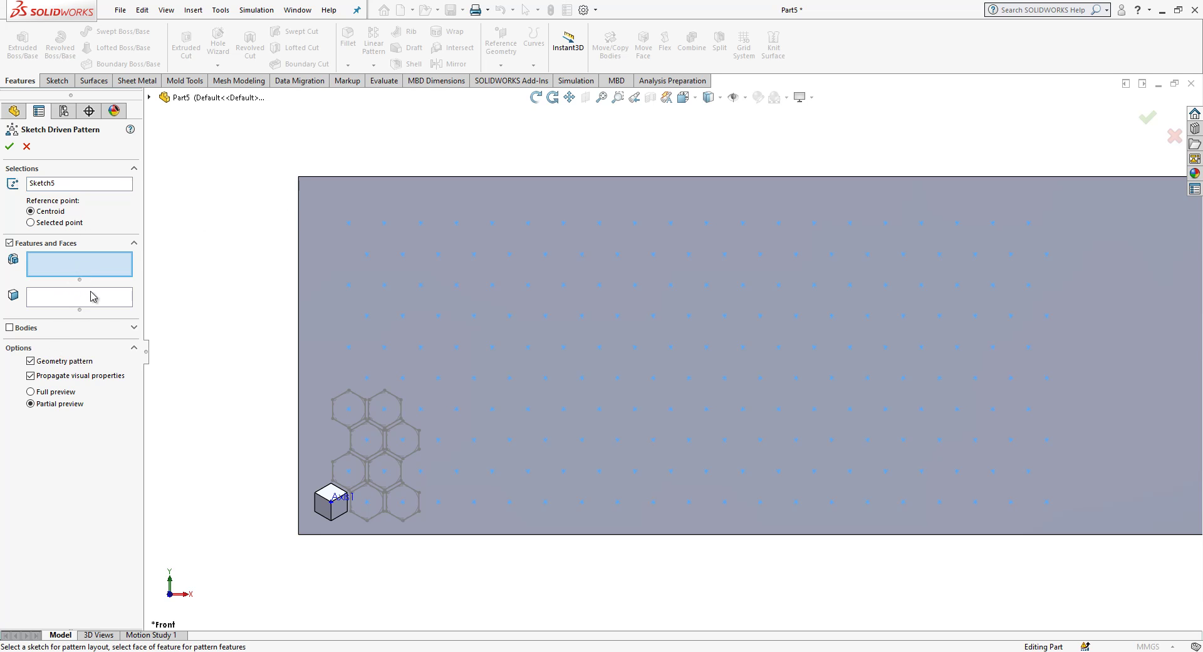
scroll(320, 493, down, 7)
middle_drag(458, 454, 509, 497)
click(405, 452)
click(423, 457)
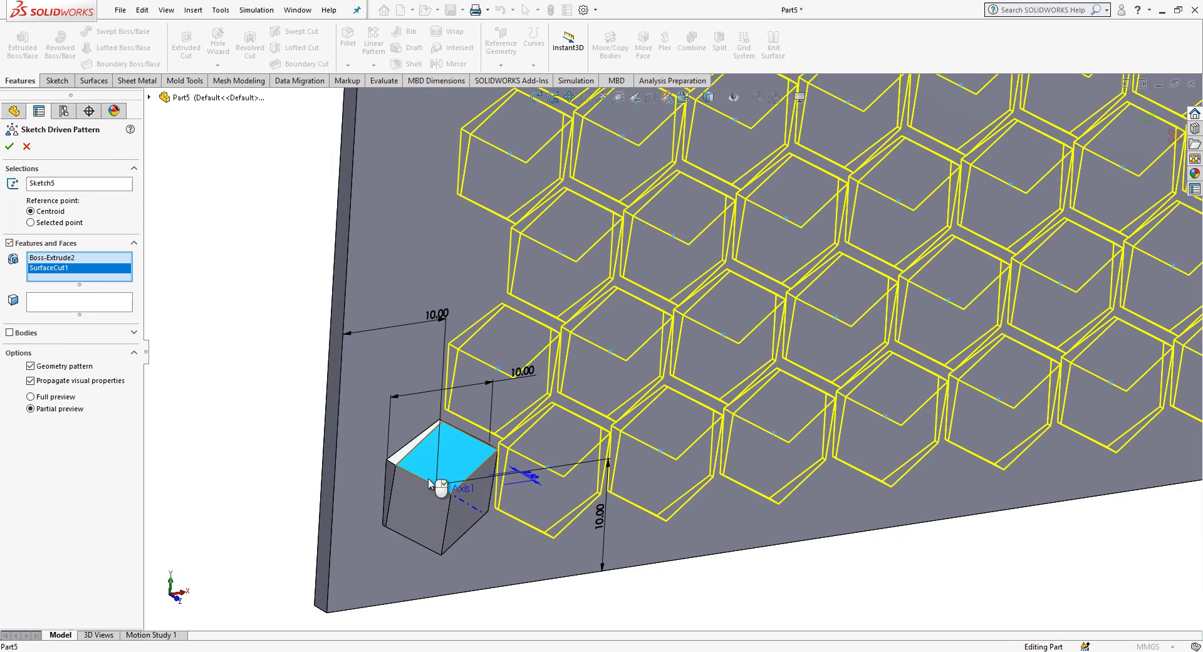
click(429, 499)
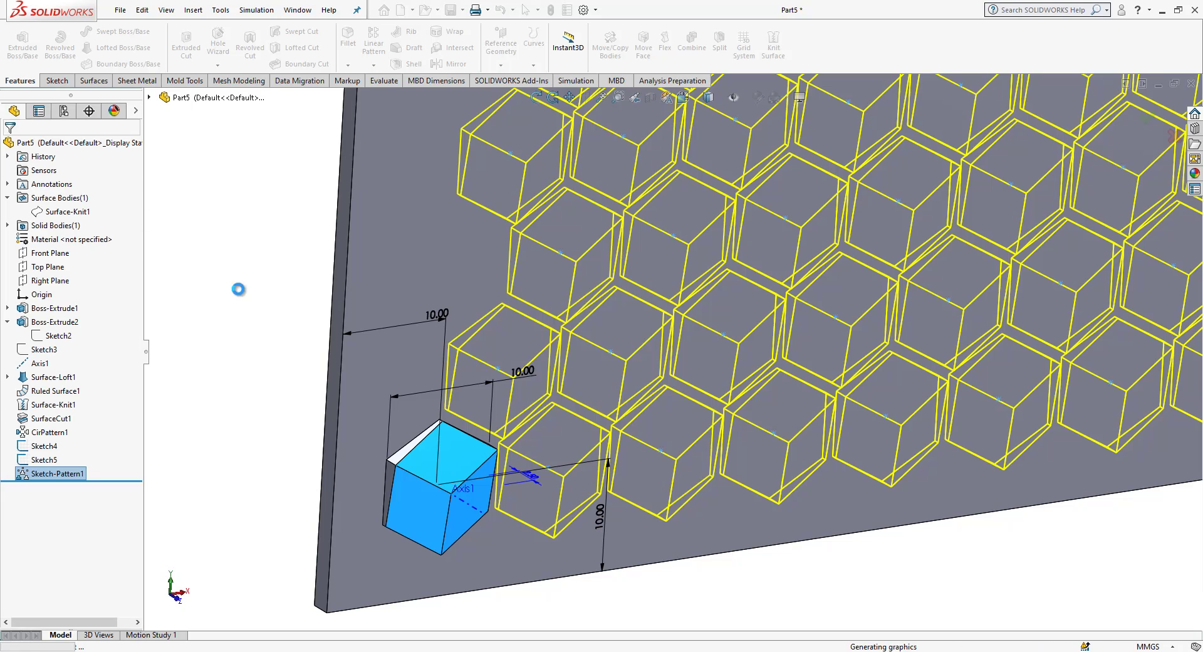
scroll(615, 423, up, 4)
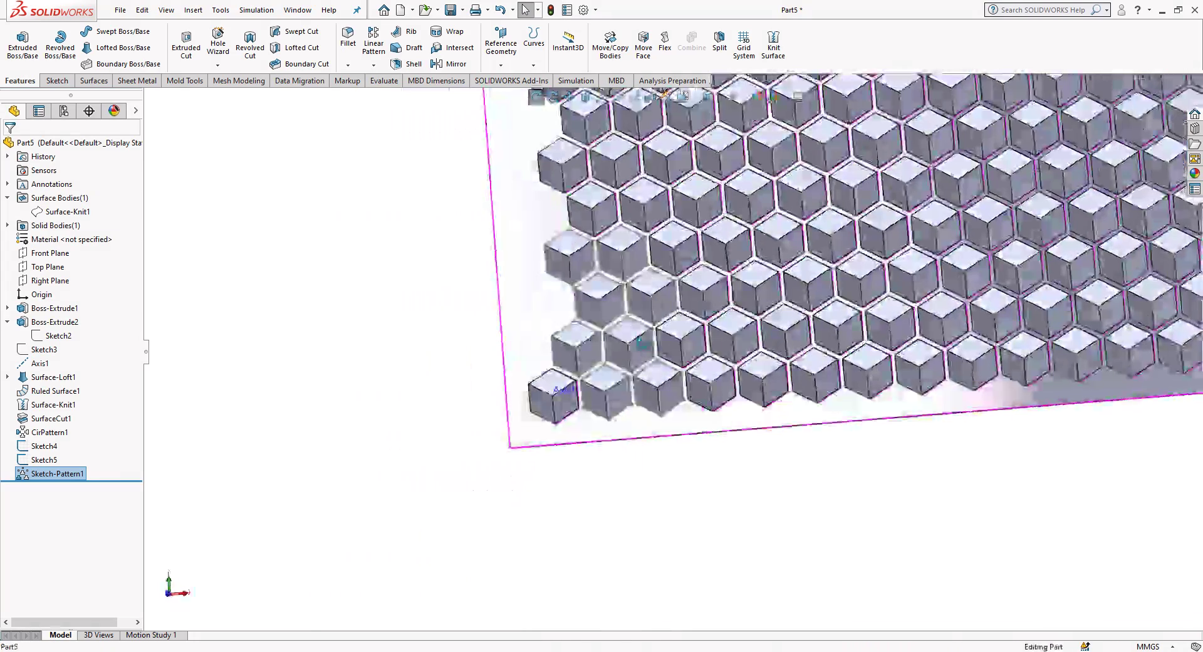
Step: View the plate Normal To and inspect Sketch4 and Sketch5 in the feature tree
click(633, 191)
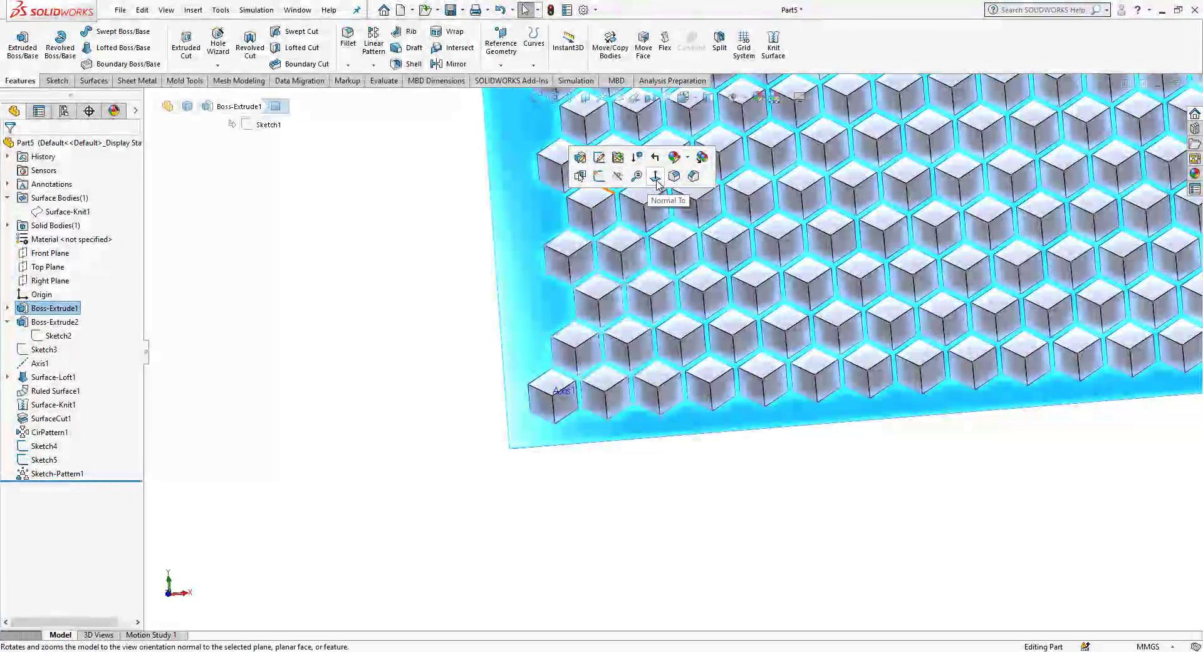
click(656, 176)
click(577, 520)
scroll(407, 428, down, 2)
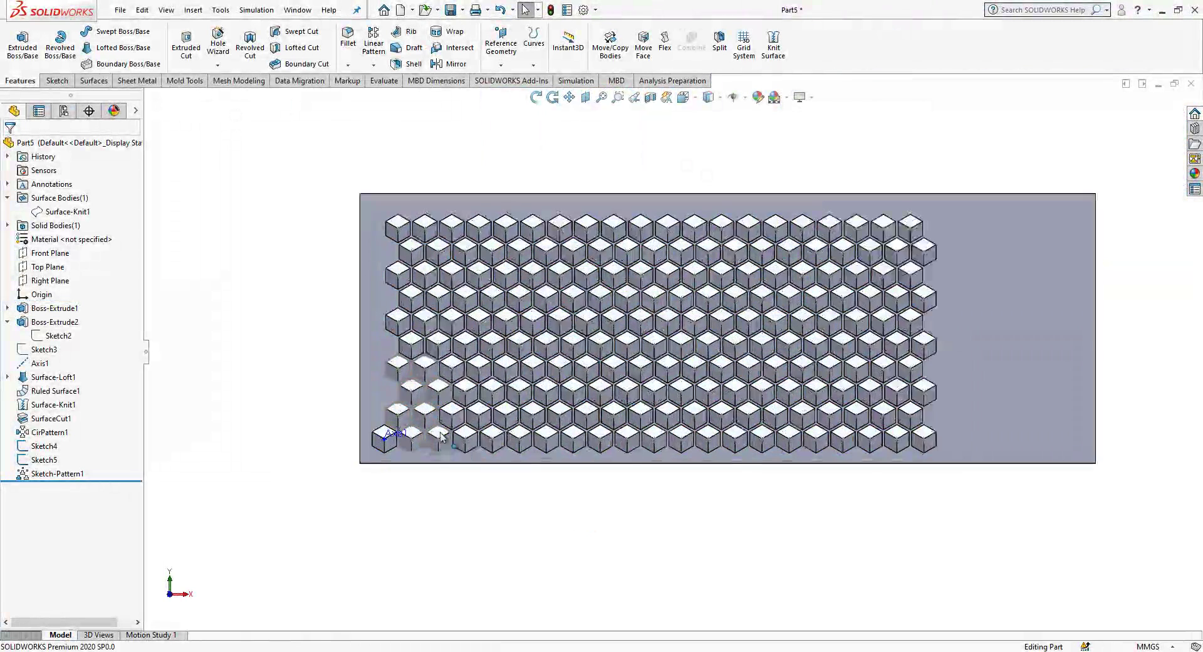
click(37, 445)
click(49, 459)
click(62, 447)
click(7, 322)
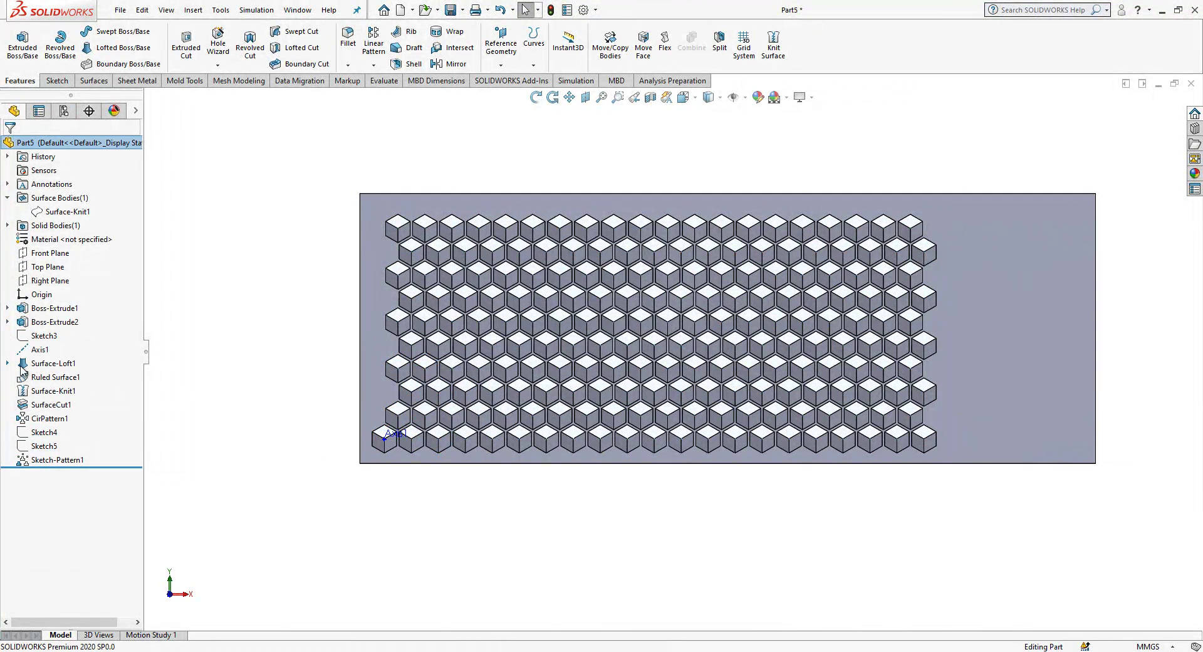
Step: Sketch a rectangle over the left strip on the plate's front face
click(411, 211)
click(467, 169)
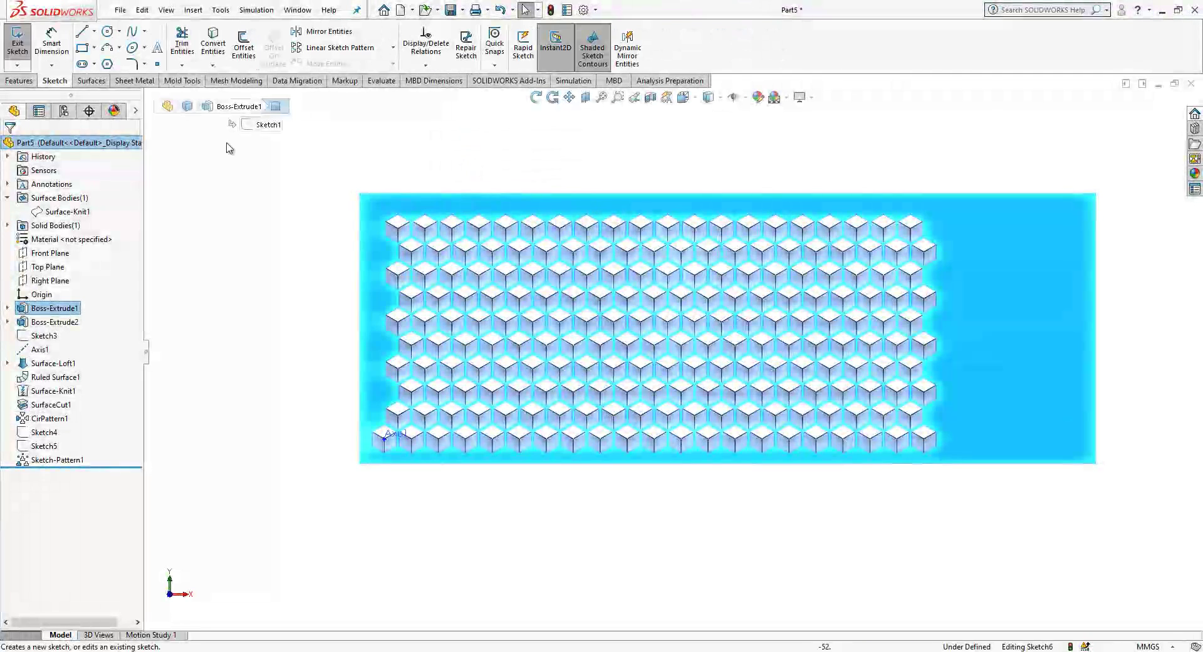
click(82, 47)
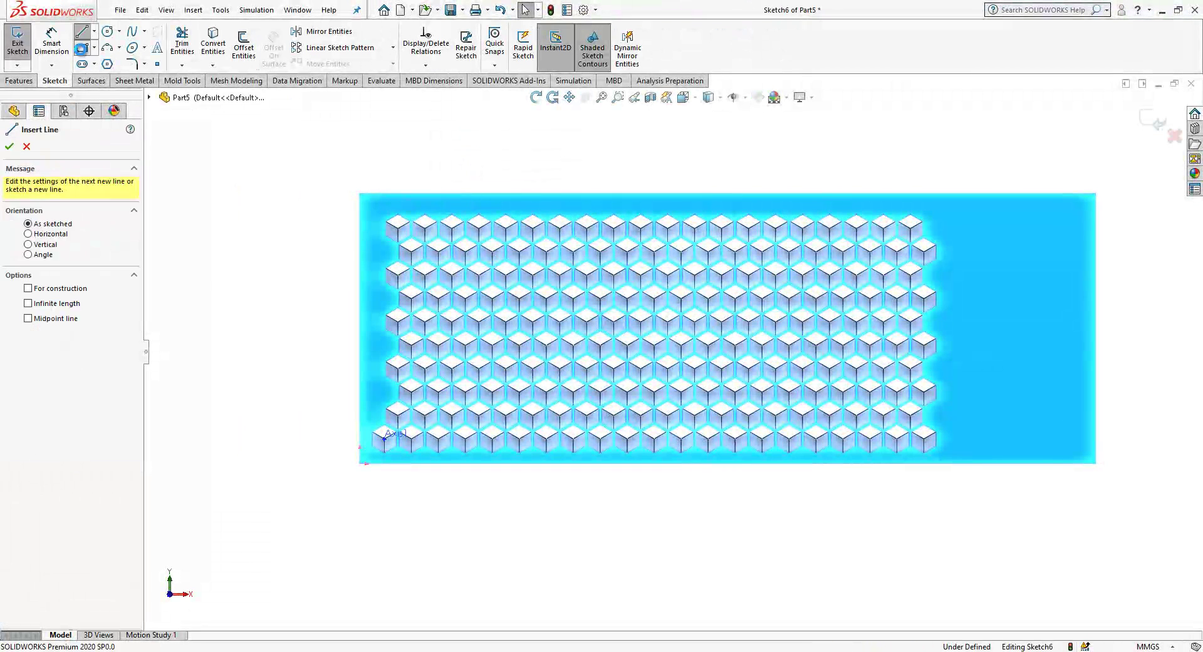
click(361, 194)
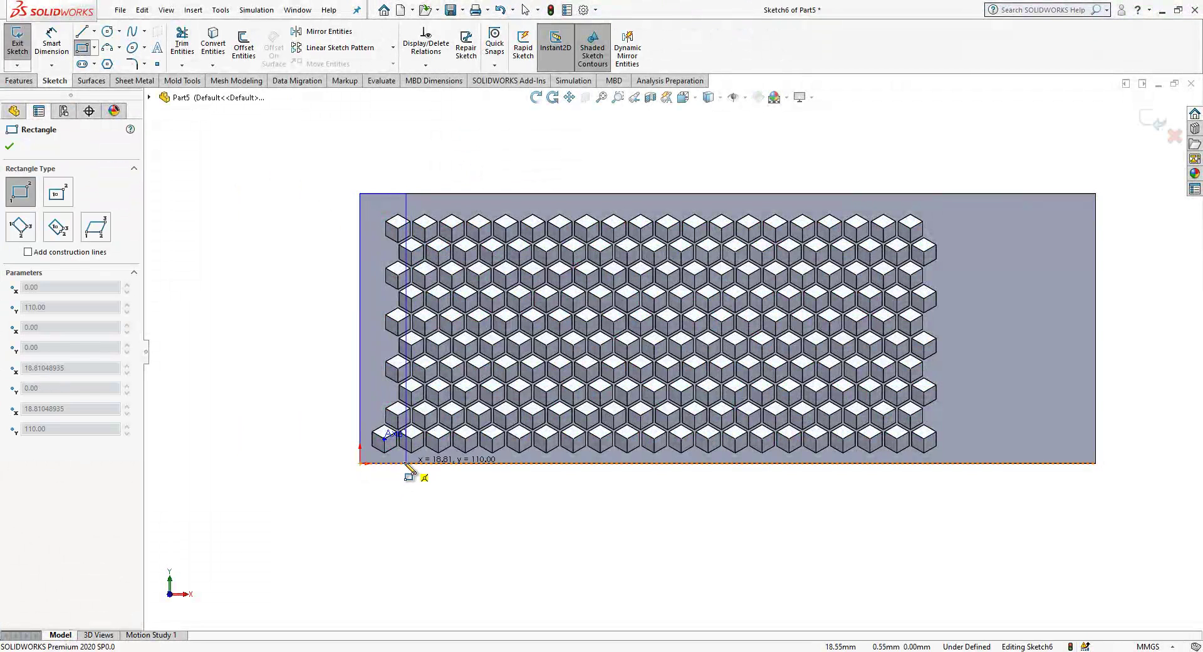
click(396, 463)
key(Escape)
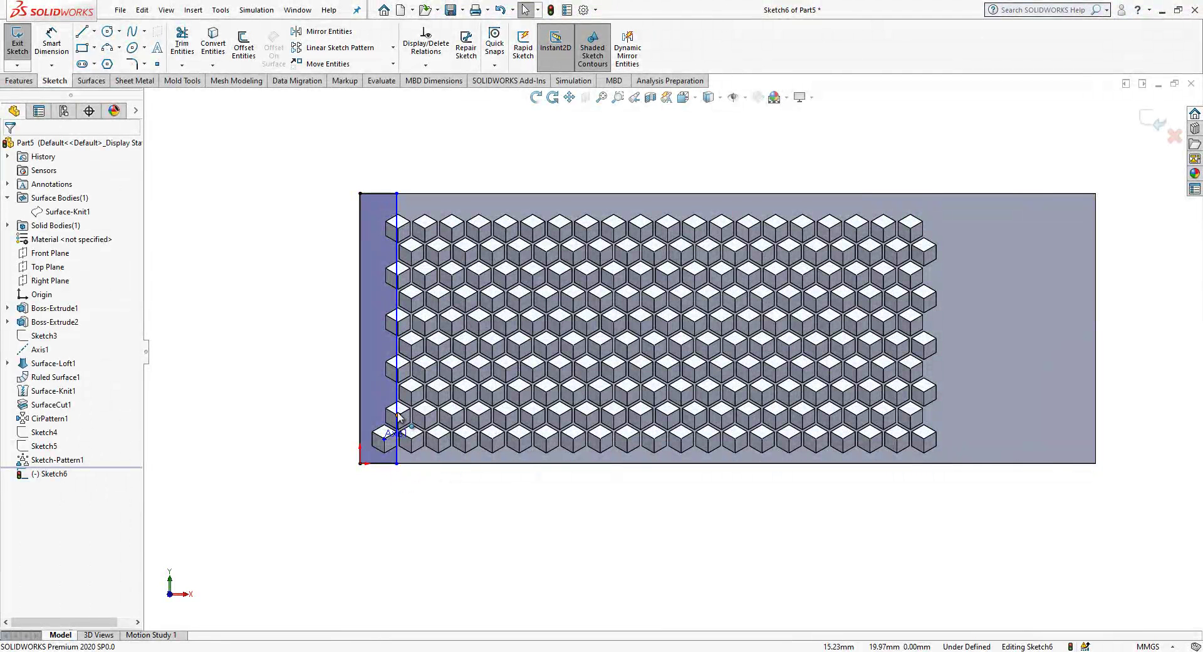
Step: Constrain the rectangle's right edge to the first cube column's point
ctrl+click(399, 364)
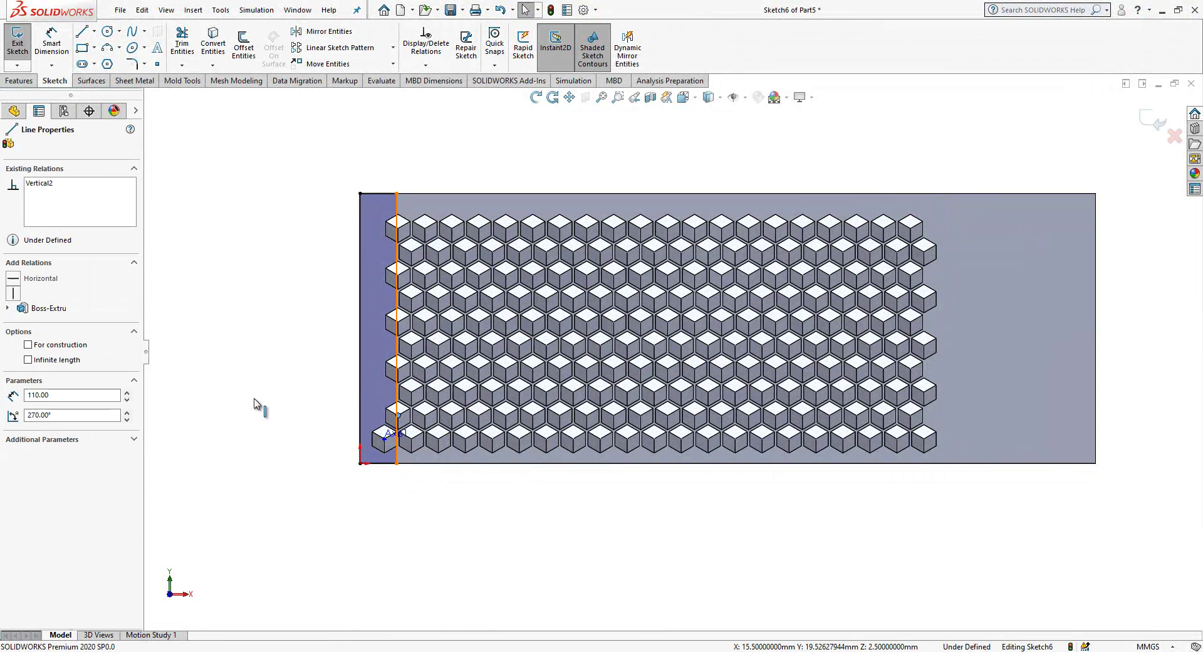
click(61, 365)
key(Escape)
scroll(978, 304, down, 1)
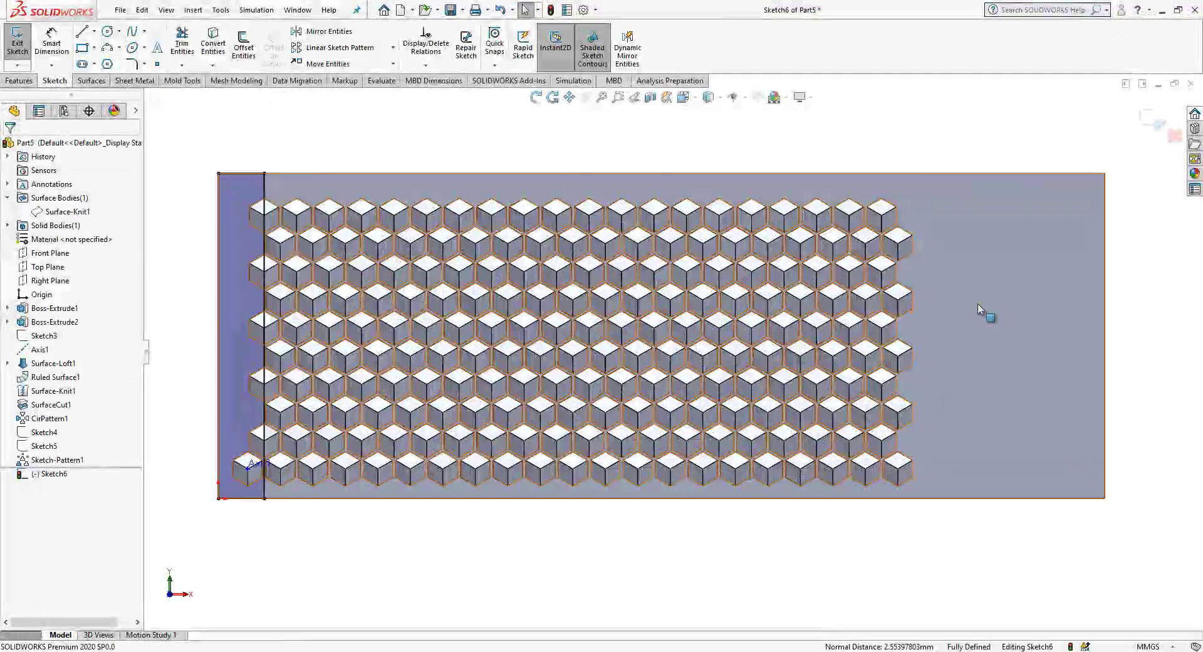
scroll(977, 303, up, 1)
Step: Cut the left strip away Through All - Both, creating Cut-Extrude1
key(l)
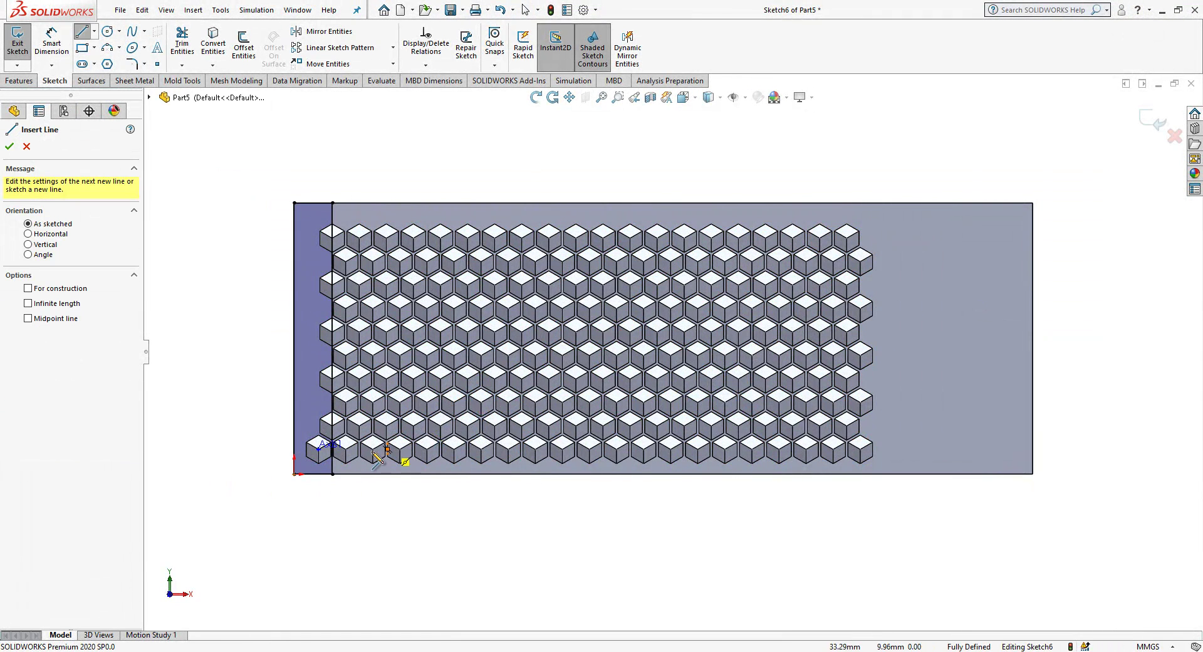
click(1155, 121)
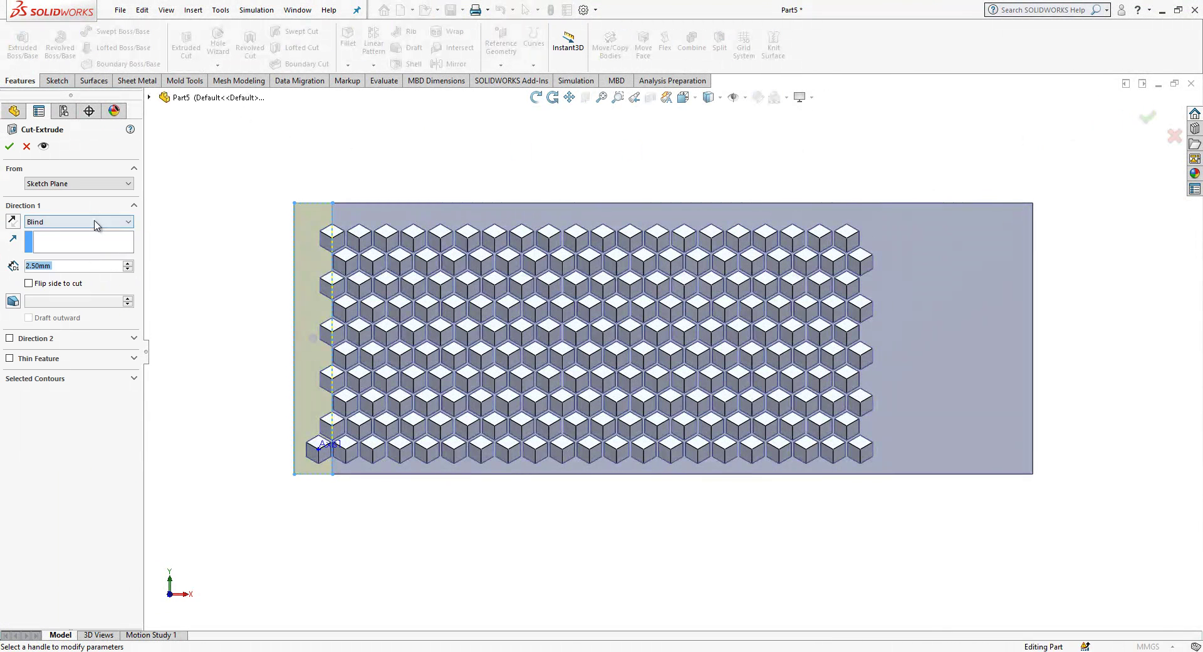
click(94, 221)
click(94, 253)
click(9, 146)
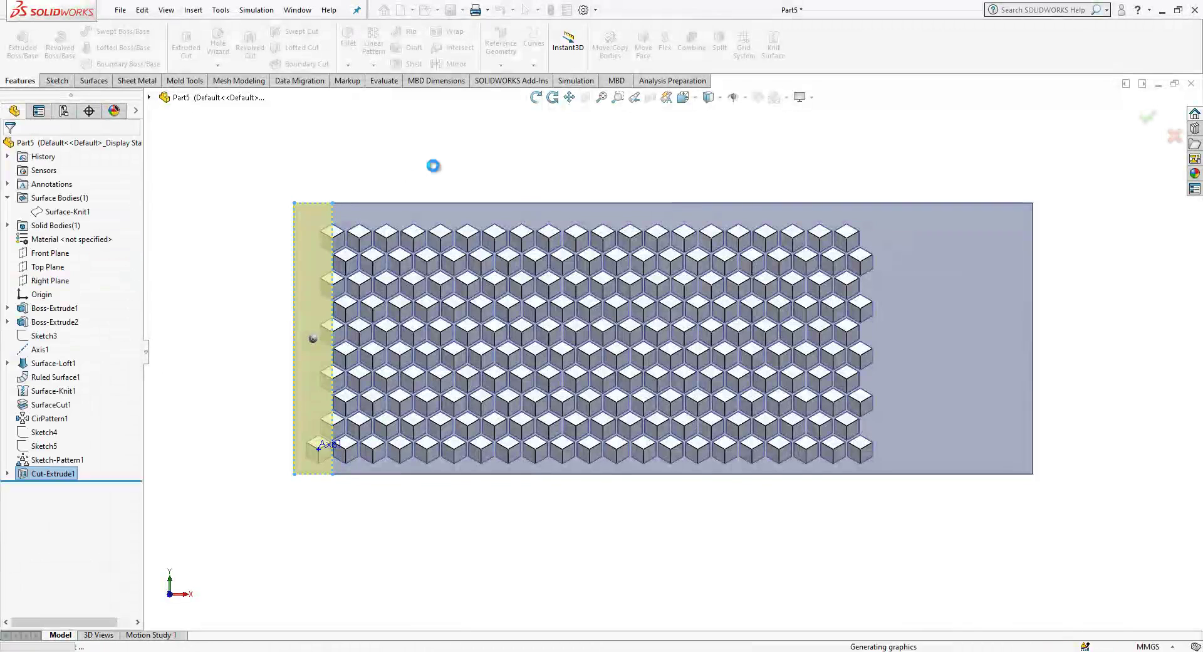
click(480, 216)
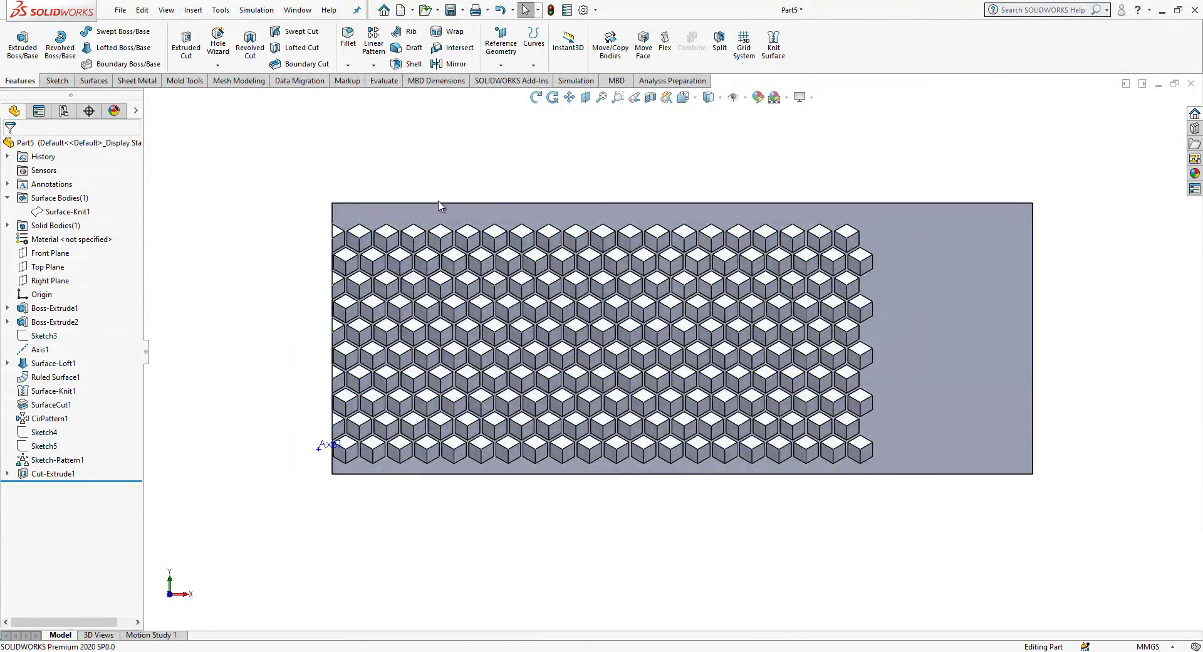
click(440, 220)
Step: Sketch rectangles covering the plate's top and bottom strips
click(494, 179)
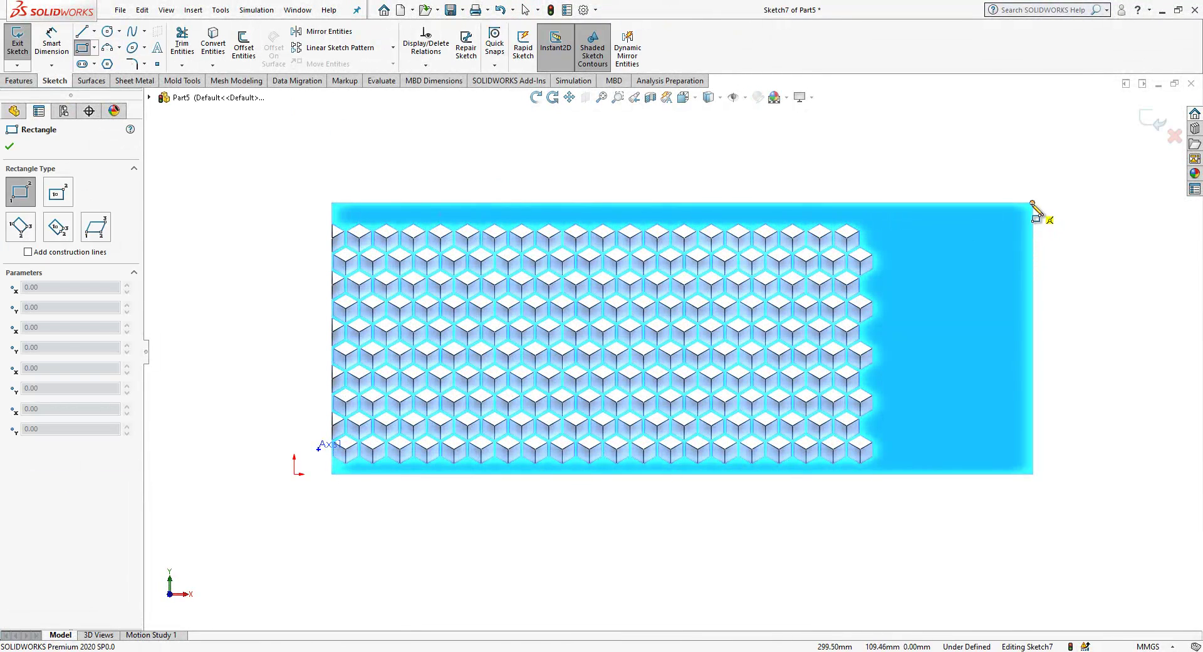
scroll(376, 257, down, 5)
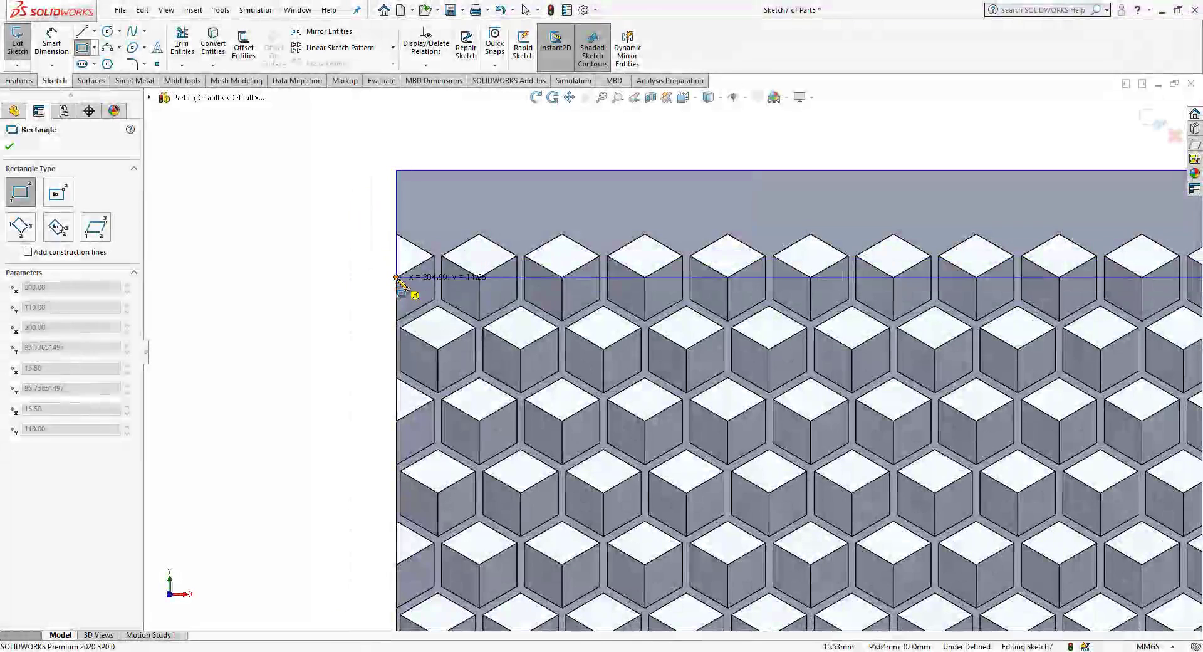
click(424, 288)
scroll(476, 325, up, 3)
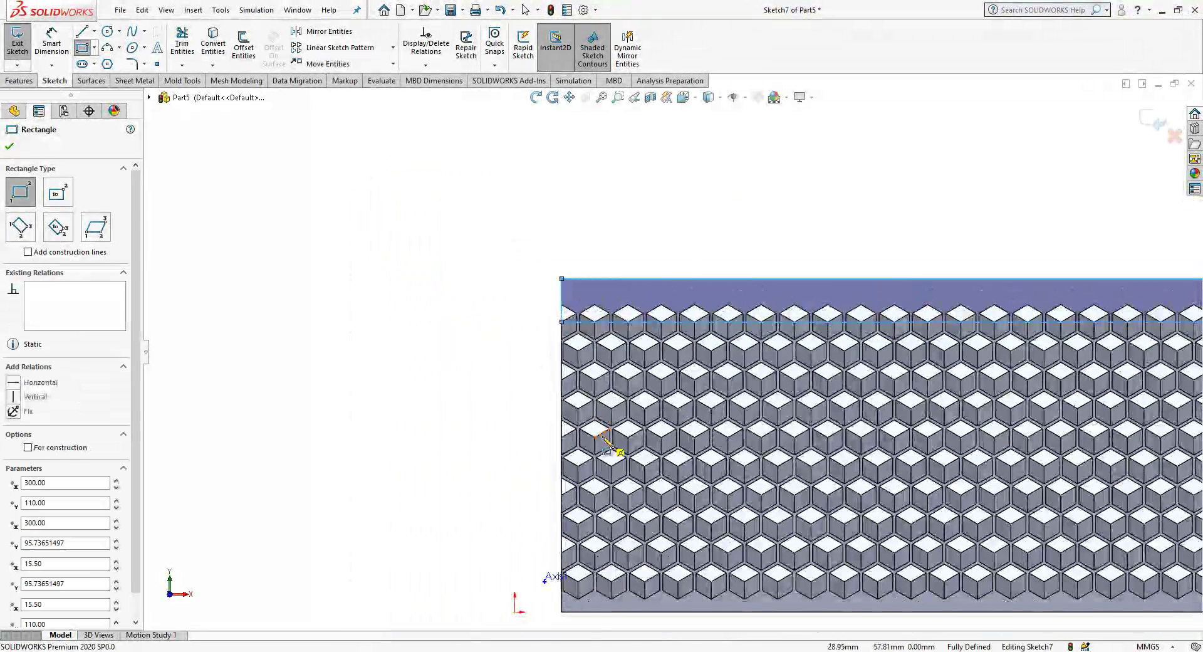
scroll(627, 448, up, 1)
scroll(658, 464, up, 1)
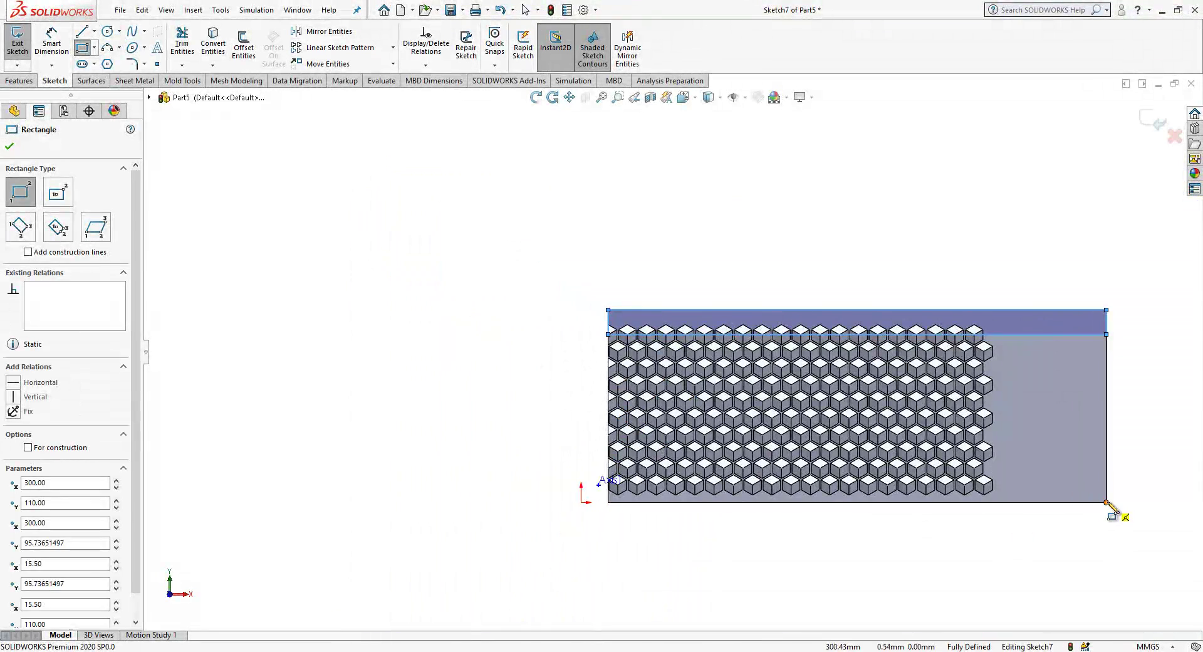
scroll(645, 495, down, 4)
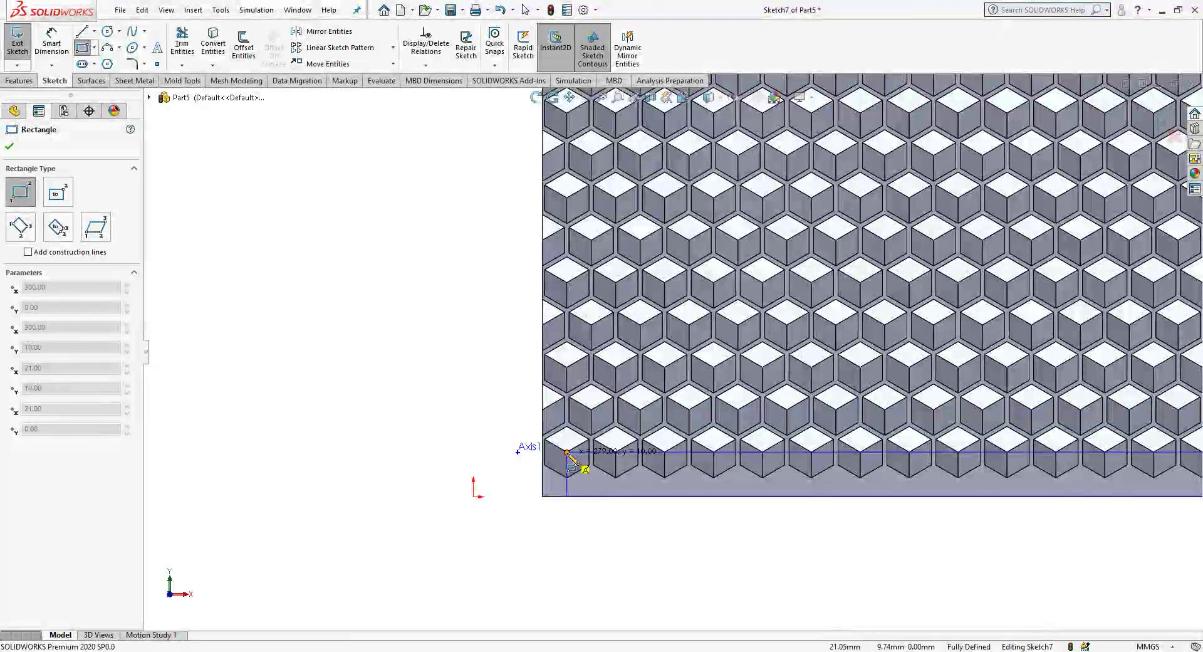
click(542, 409)
key(Escape)
Step: Cut both strips away Through All - Both, creating Cut-Extrude2
scroll(408, 406, up, 4)
scroll(1065, 299, down, 2)
scroll(723, 364, up, 2)
scroll(975, 344, down, 2)
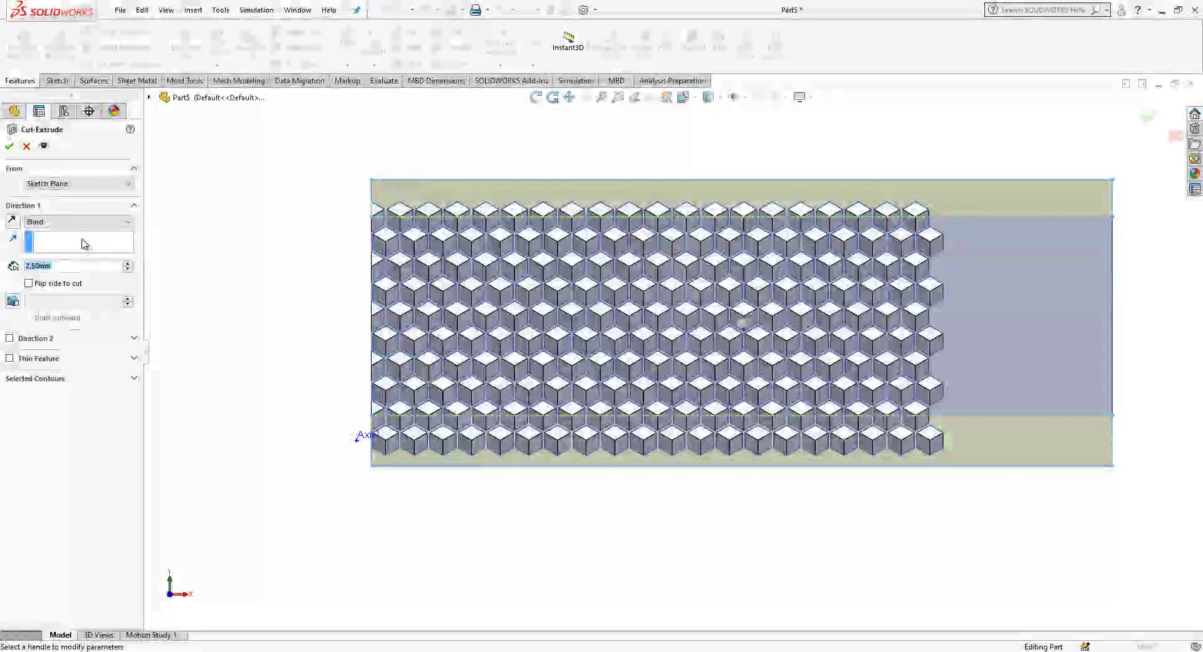
click(77, 221)
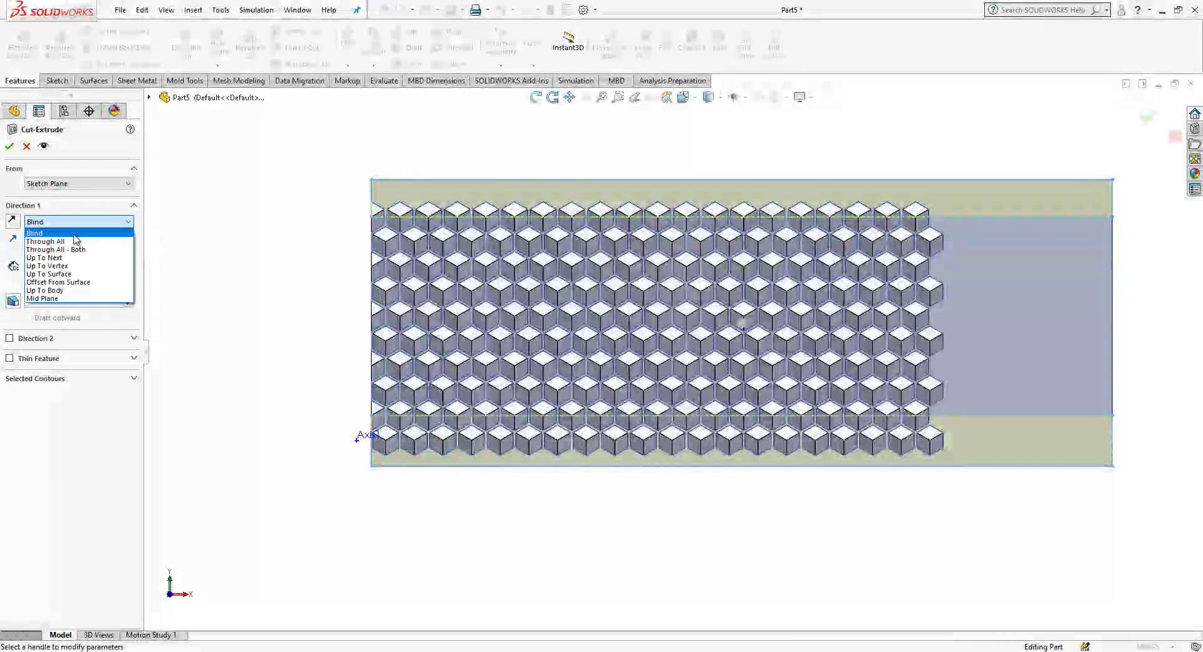
click(71, 249)
click(9, 146)
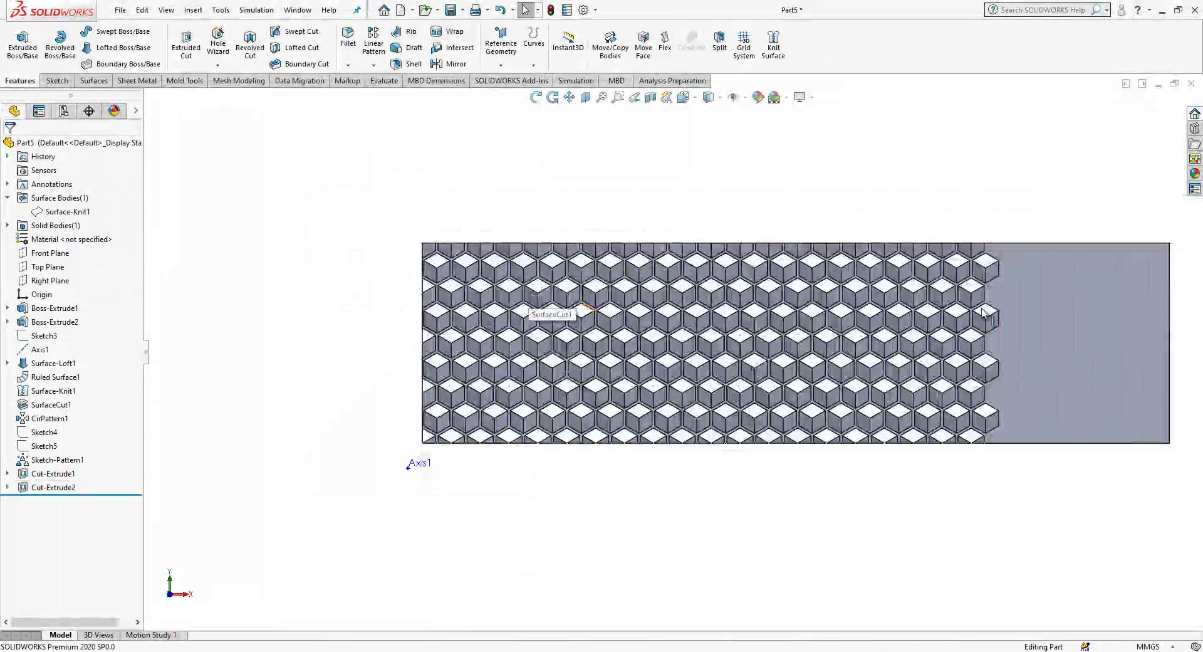
click(1035, 292)
click(765, 193)
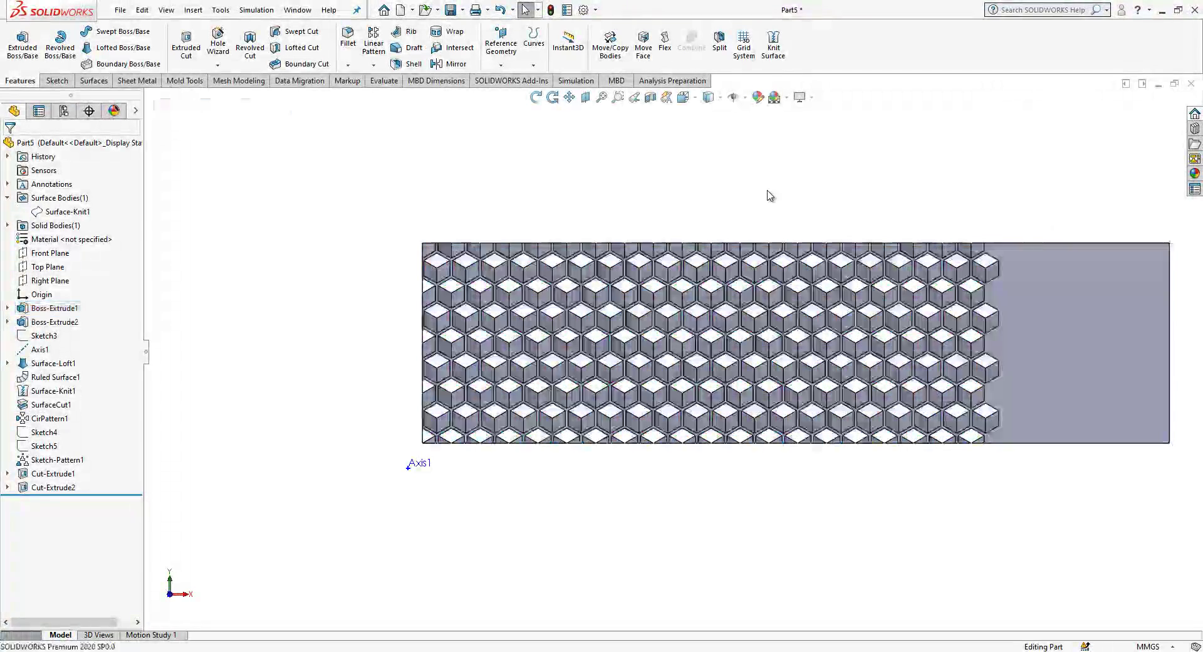
Step: Open a new sketch on the plate and draw a line from its lower-left corner along the bottom edge
click(1041, 318)
click(954, 185)
click(1042, 295)
click(1059, 287)
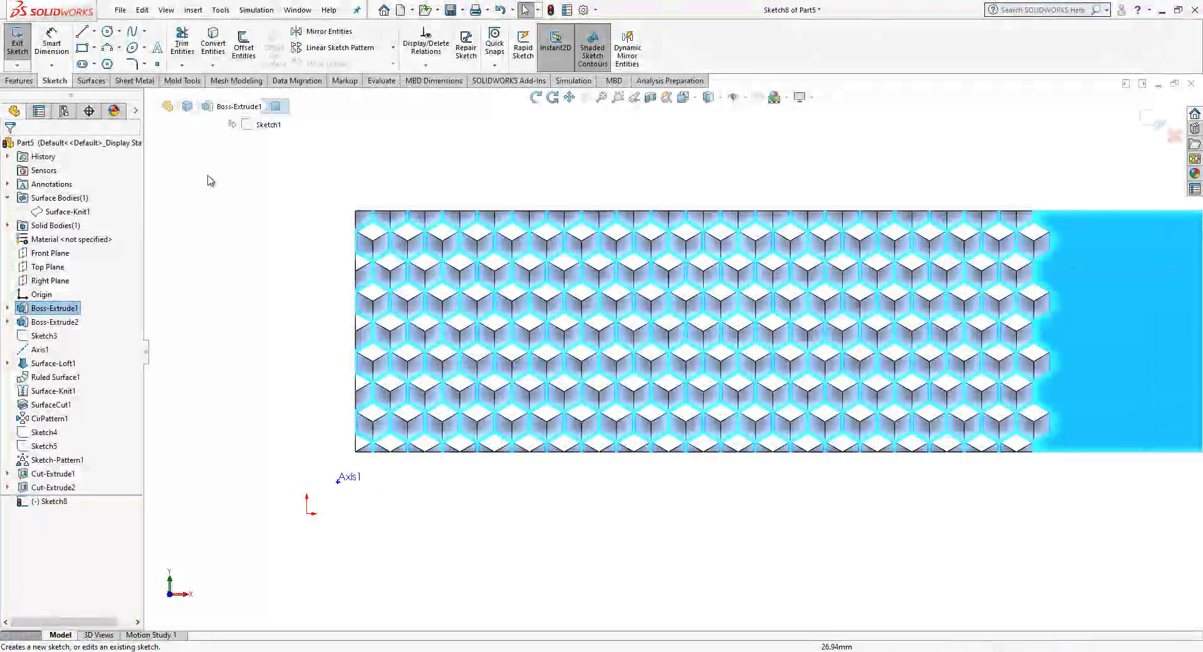
click(81, 32)
scroll(323, 484, down, 2)
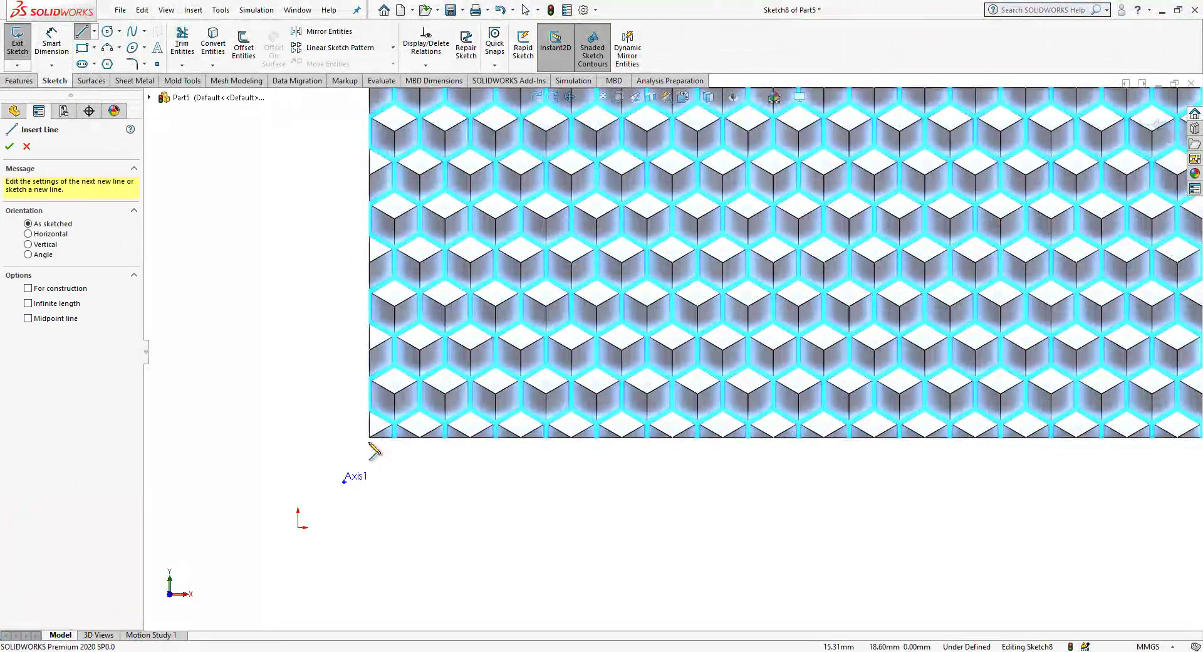
click(369, 437)
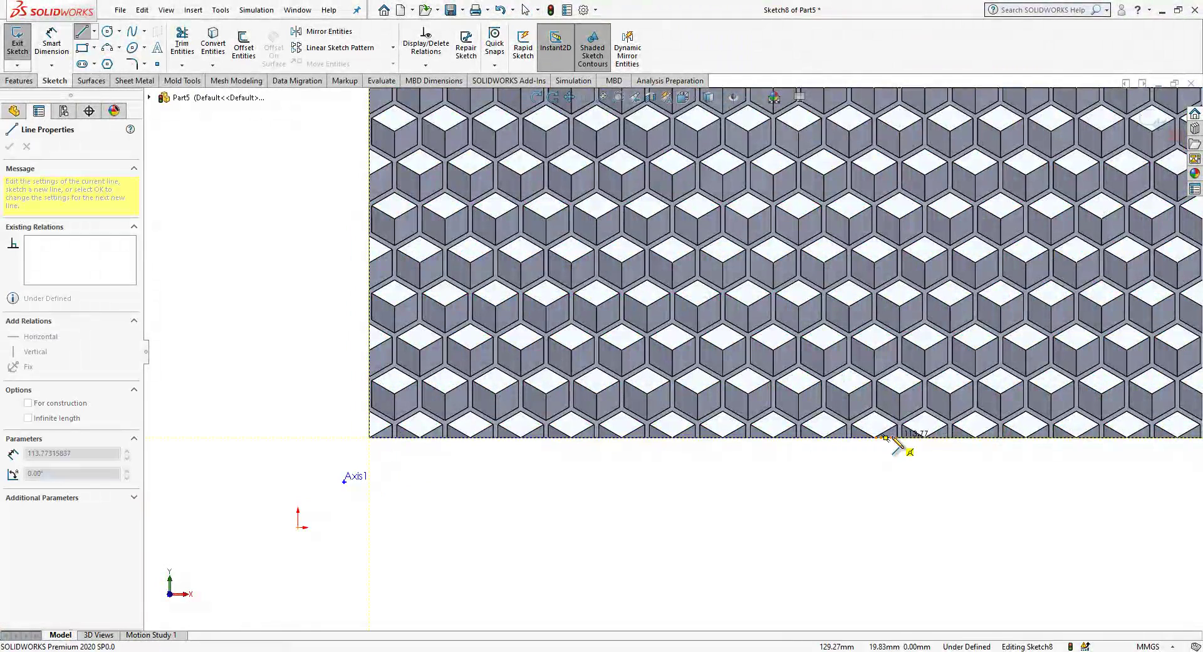
scroll(898, 443, down, 3)
click(839, 412)
key(Escape)
scroll(833, 435, up, 2)
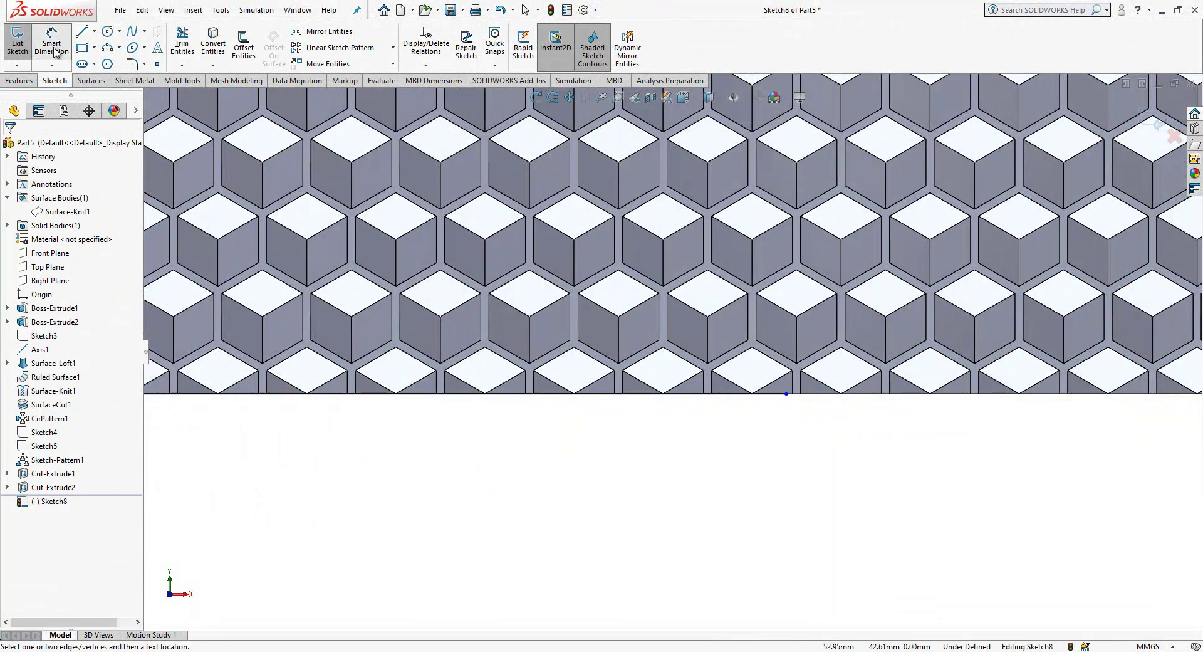
Step: Dimension the line to 60*pi, giving a length of 188.50 mm
click(554, 394)
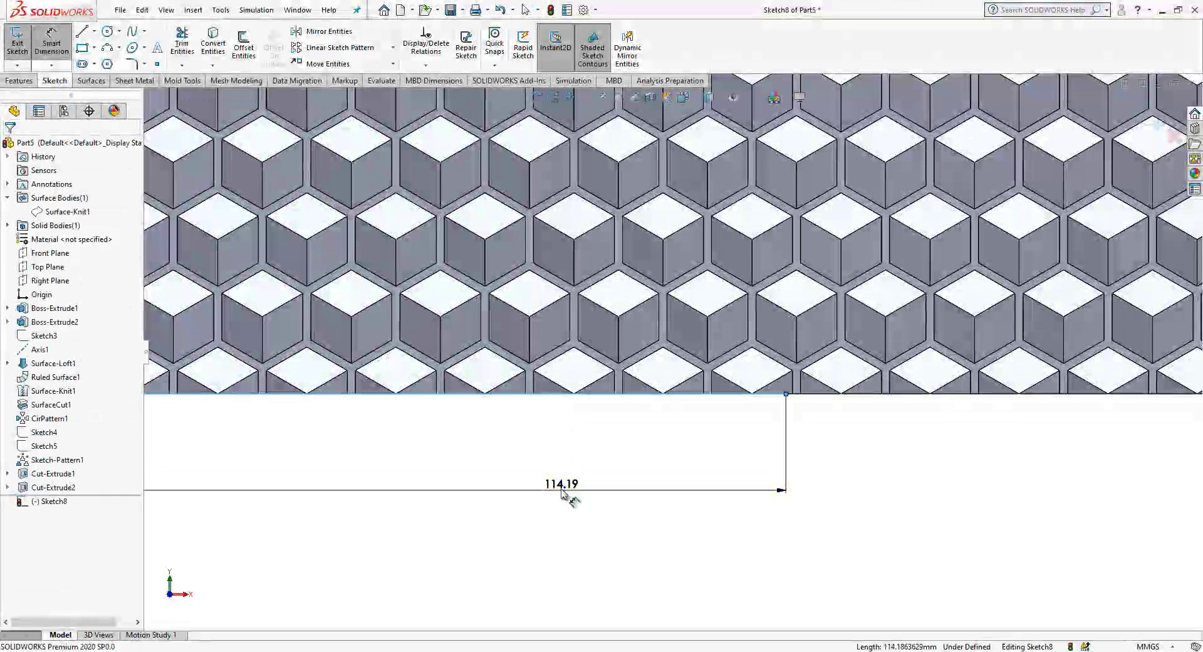
click(562, 489)
text(60*)
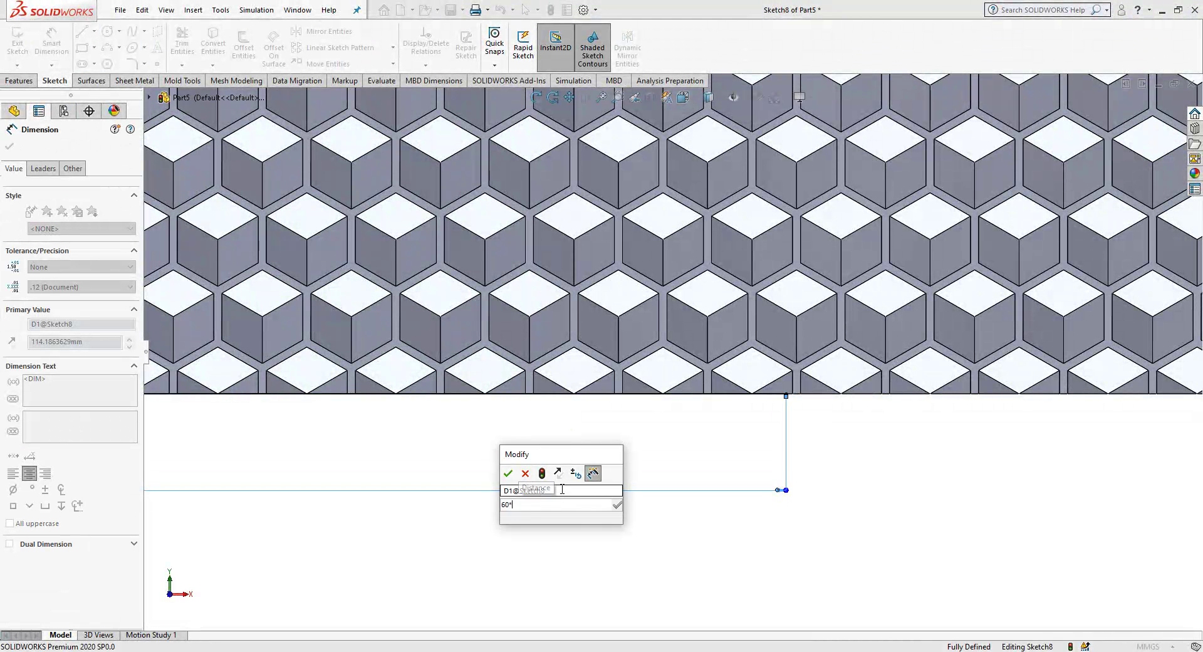
key(Return)
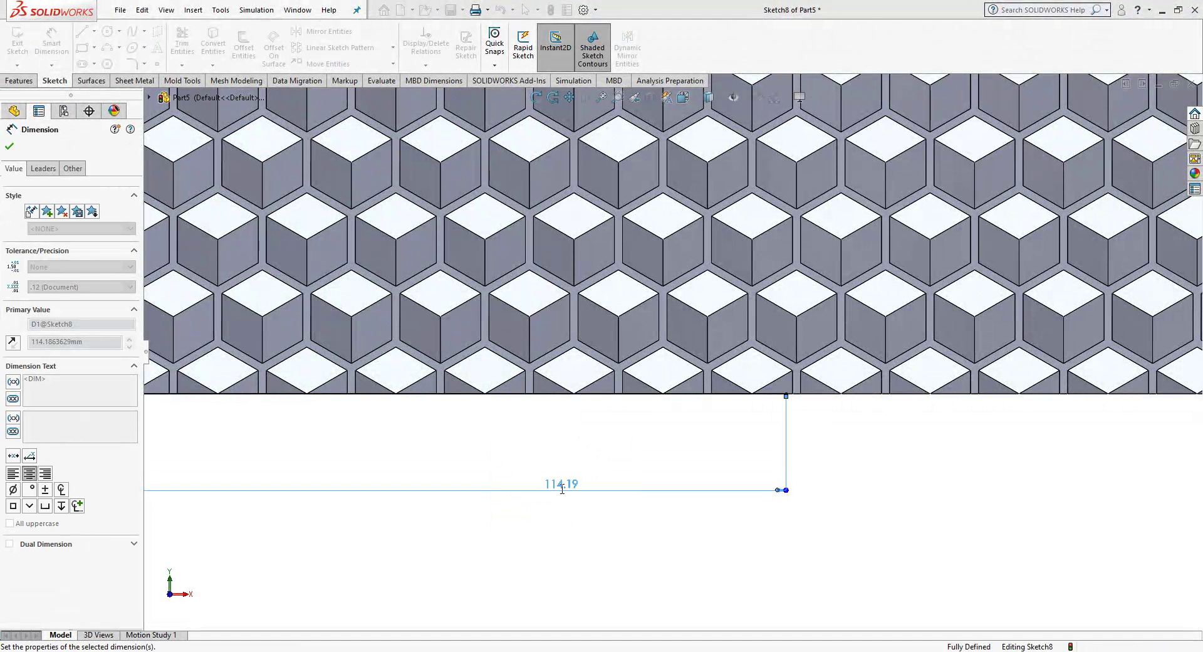
scroll(1009, 368, down, 3)
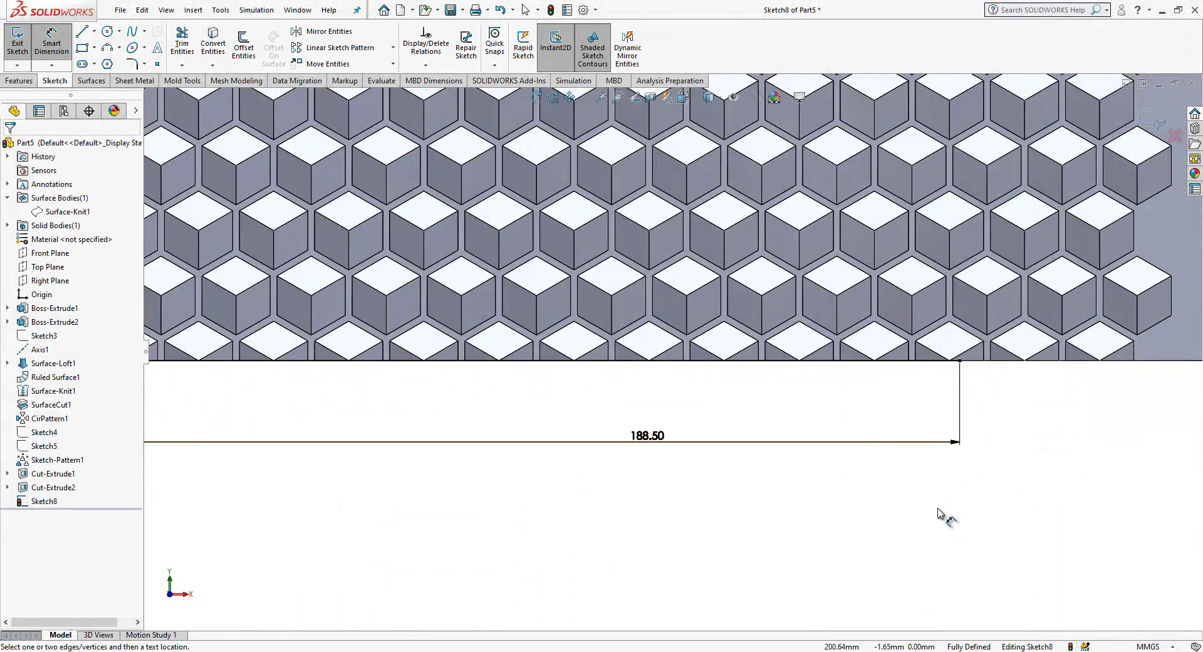
scroll(940, 515, up, 5)
scroll(833, 229, down, 3)
scroll(814, 312, up, 1)
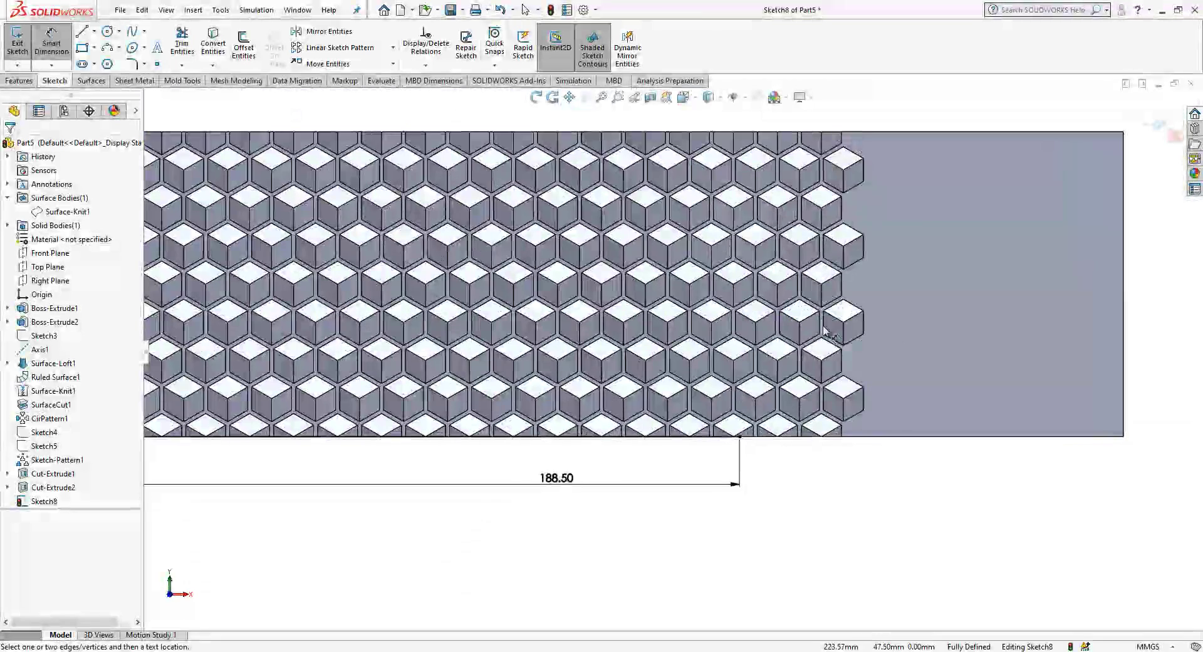
scroll(781, 290, up, 2)
scroll(503, 279, down, 1)
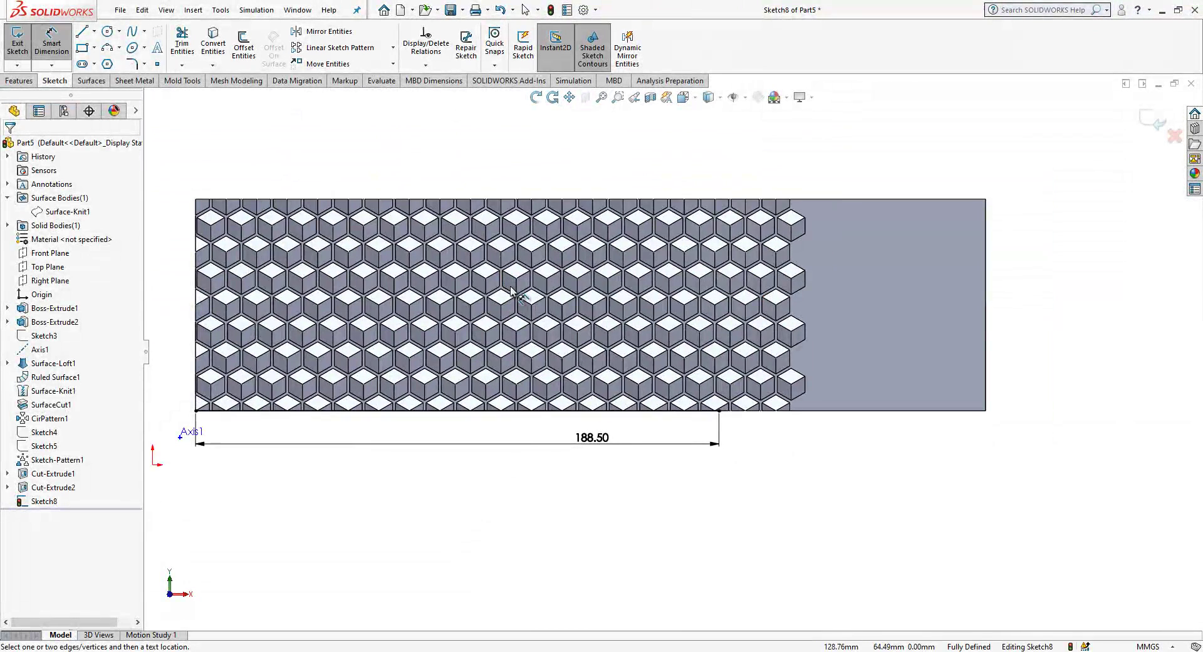
scroll(521, 289, down, 1)
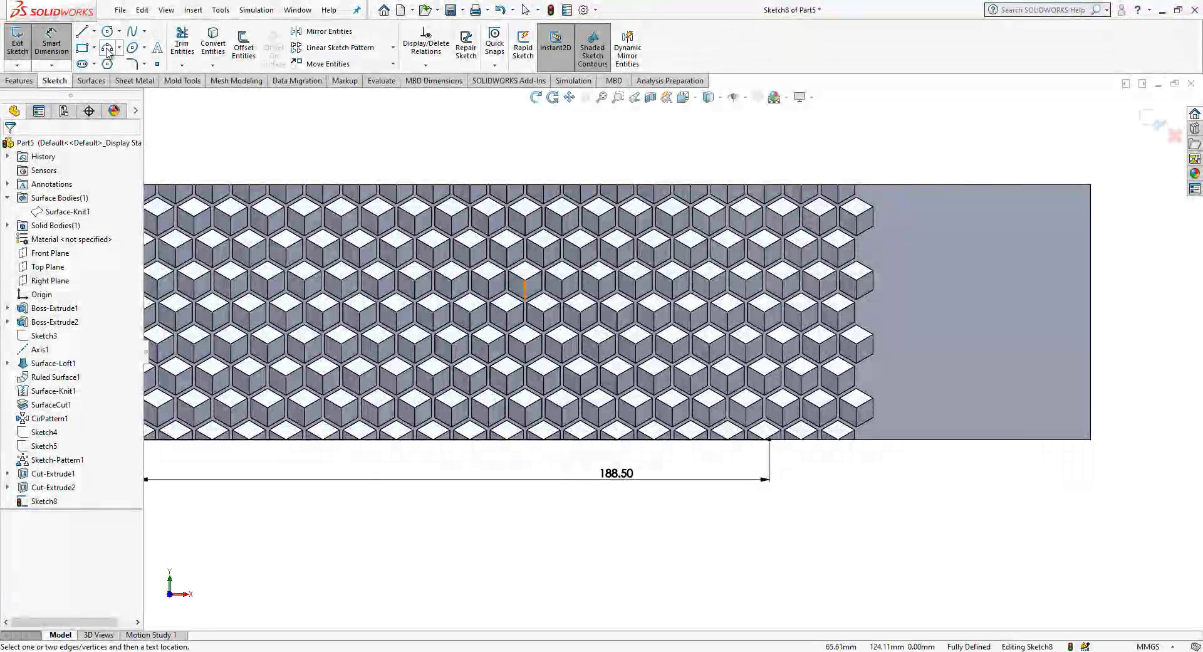
Step: Draw a rectangle from the 188.50 line's end to the plate's far corner
key(r)
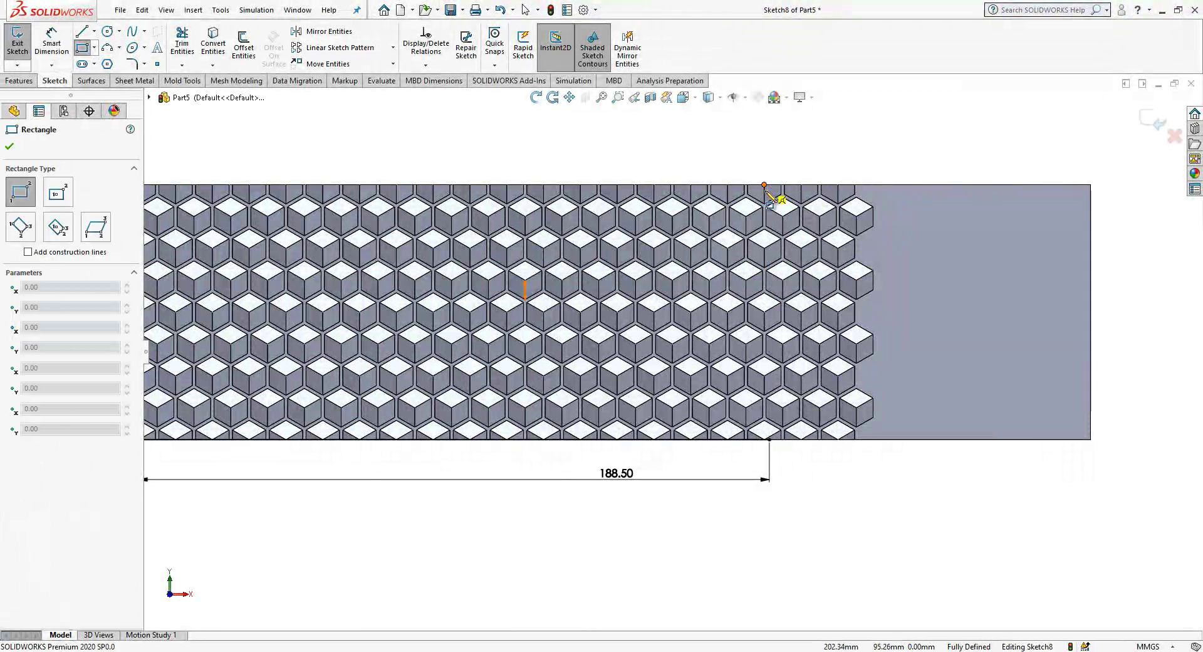
click(764, 184)
click(1092, 439)
scroll(672, 351, up, 2)
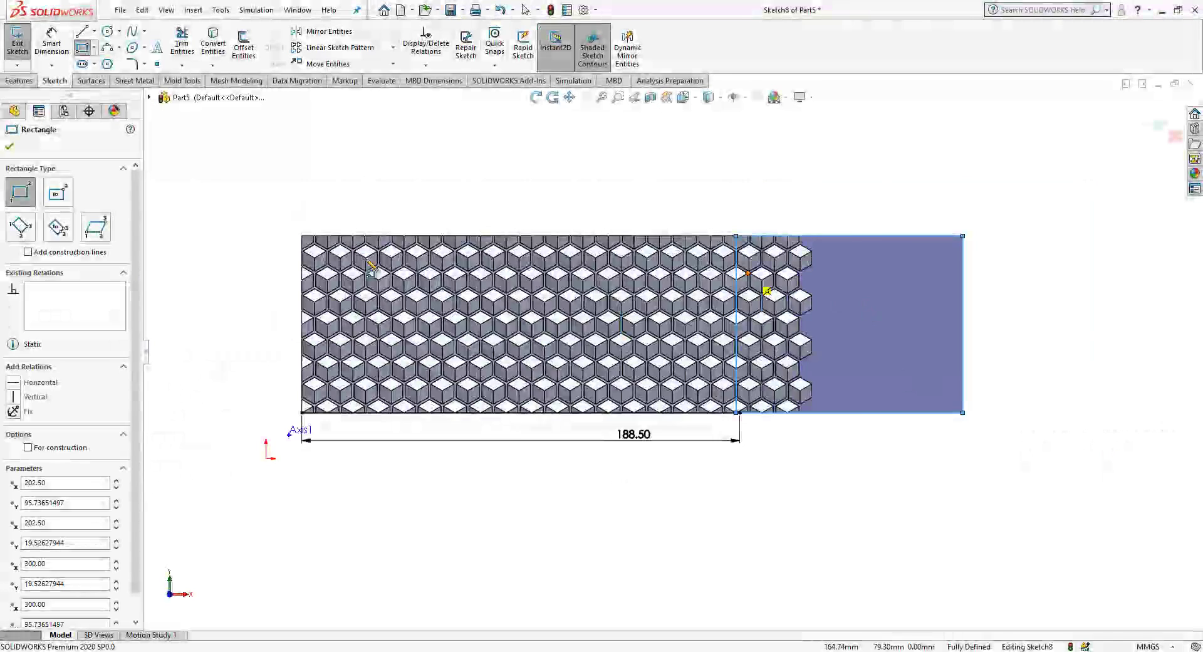
scroll(332, 254, down, 1)
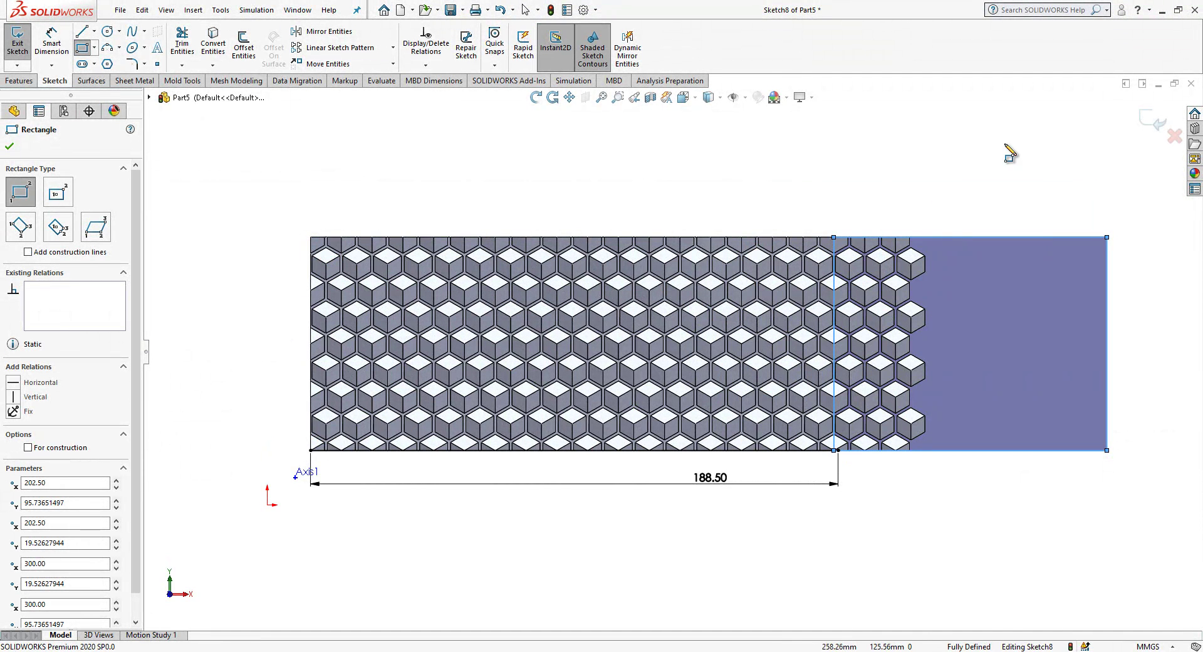
Step: Extrude-cut the region beyond 188.50 Through All - Both, creating Cut-Extrude3
click(1153, 119)
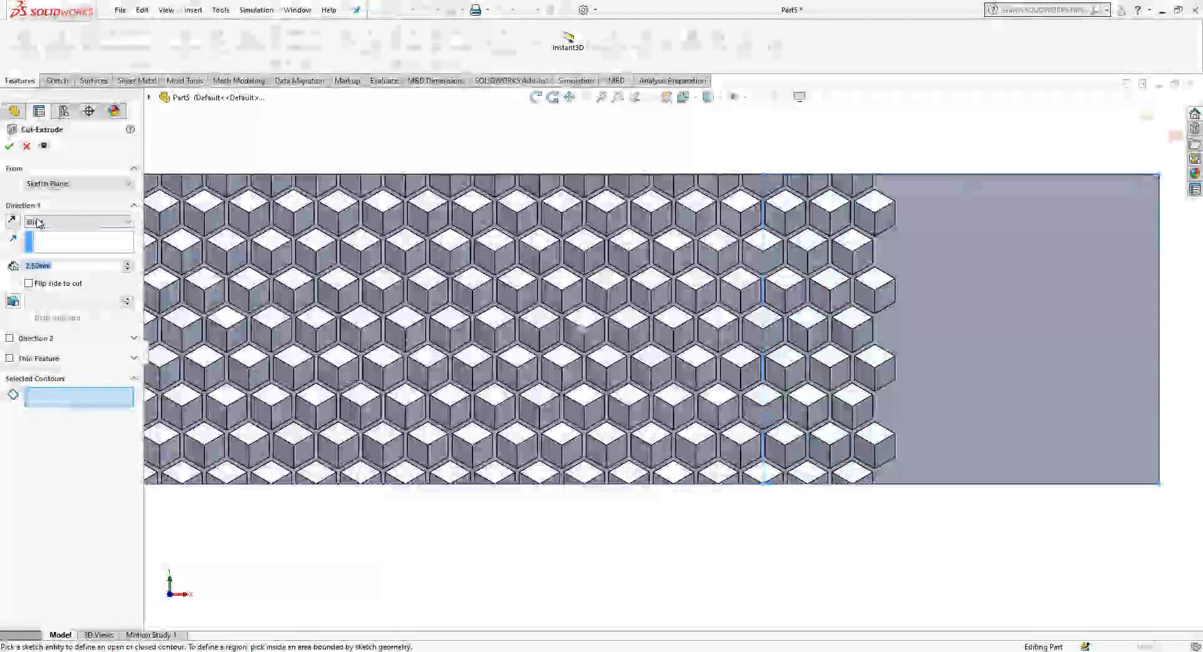
click(79, 221)
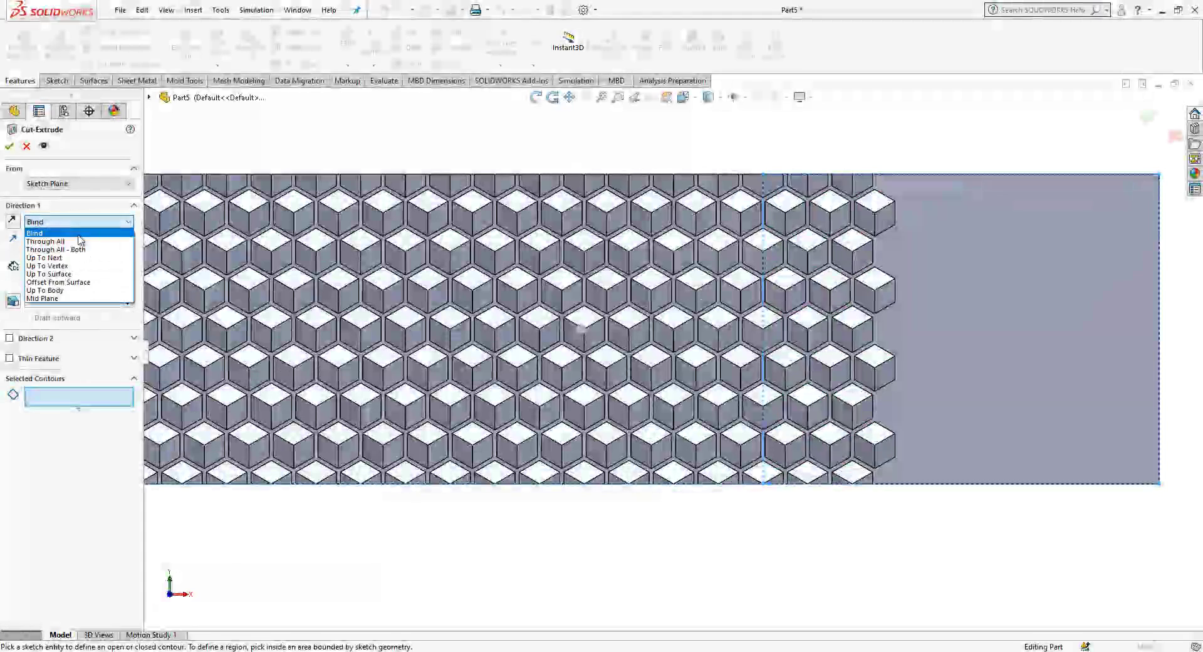
click(78, 249)
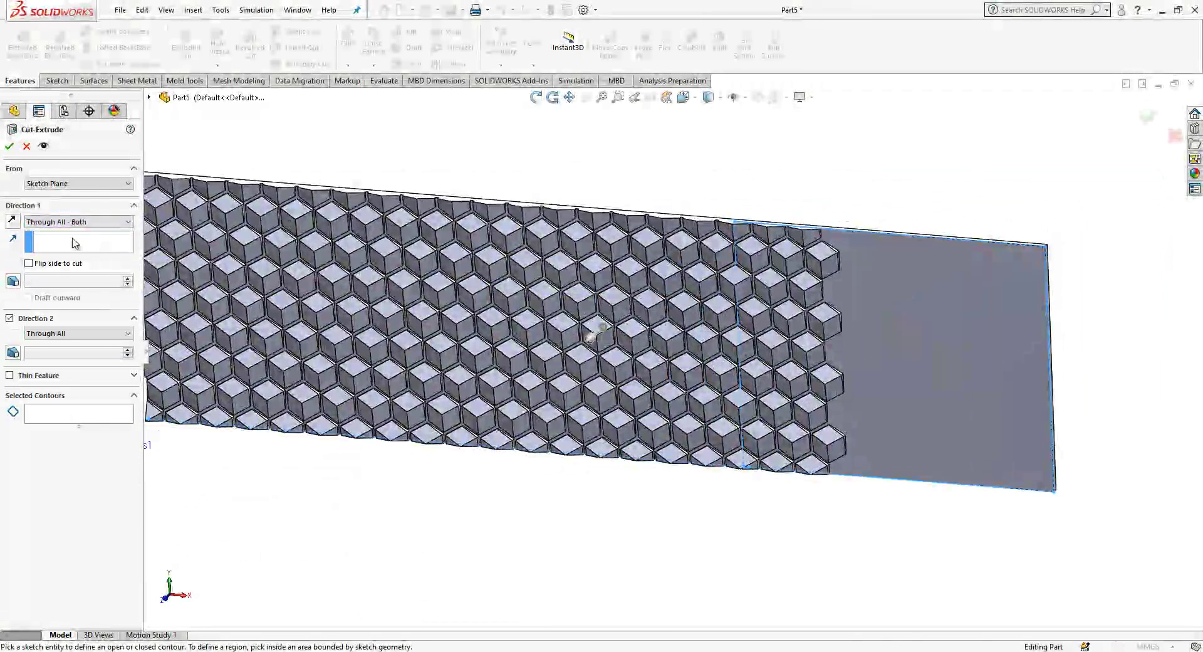
click(910, 237)
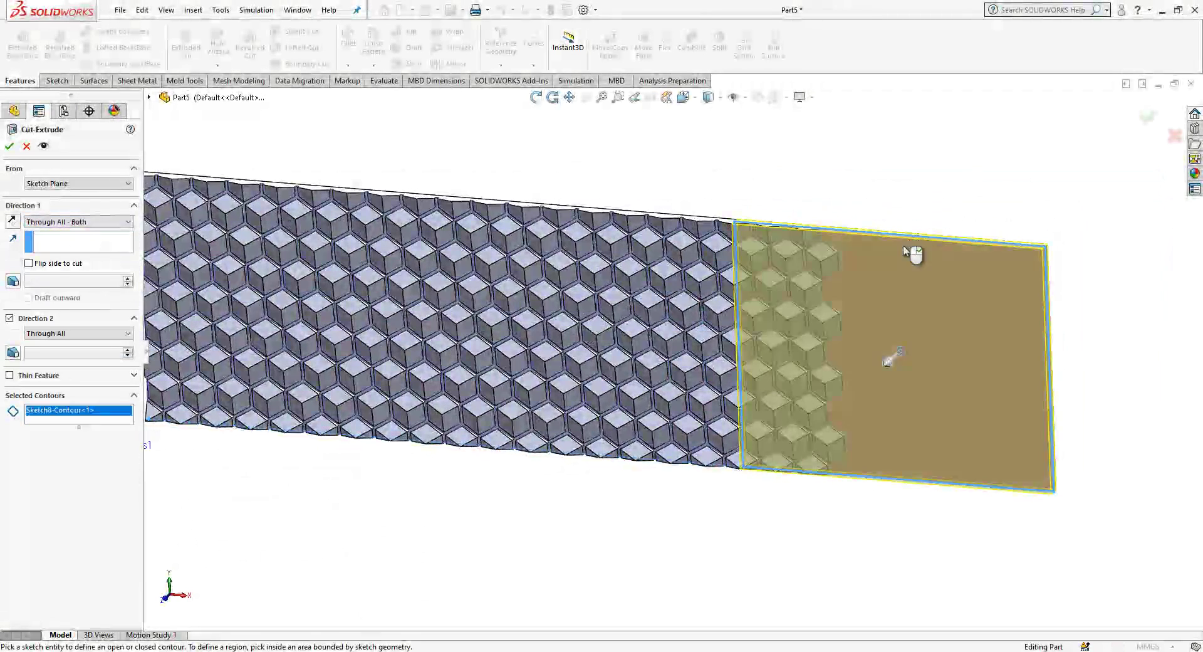
click(13, 146)
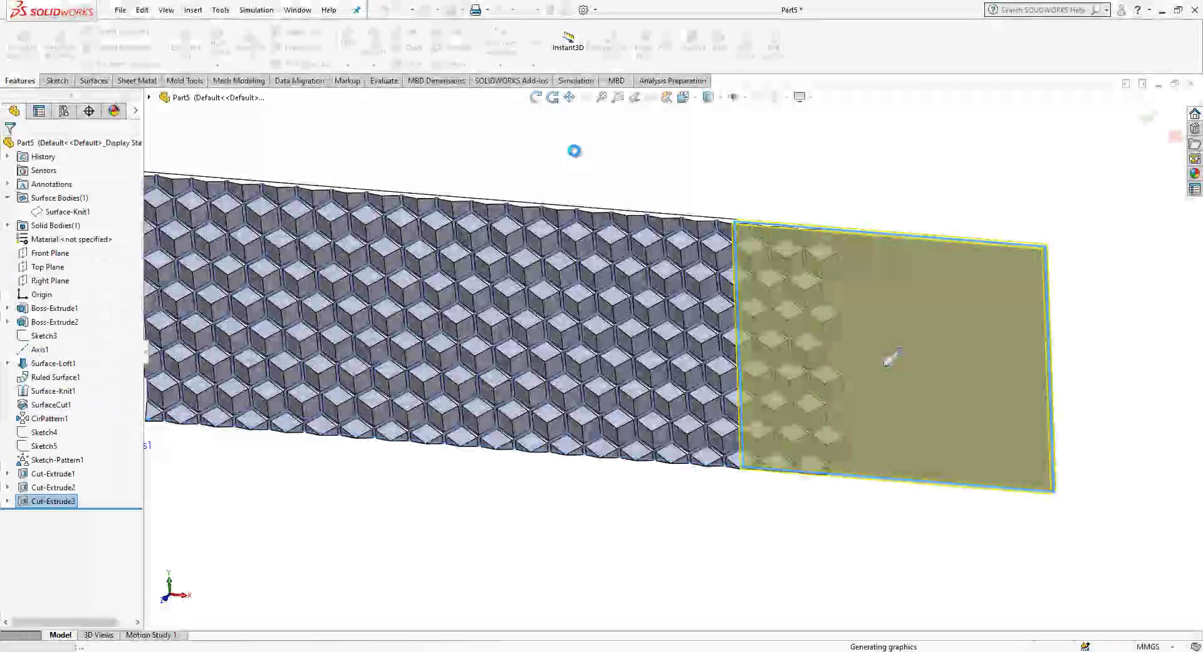
middle_drag(612, 183, 761, 363)
click(322, 539)
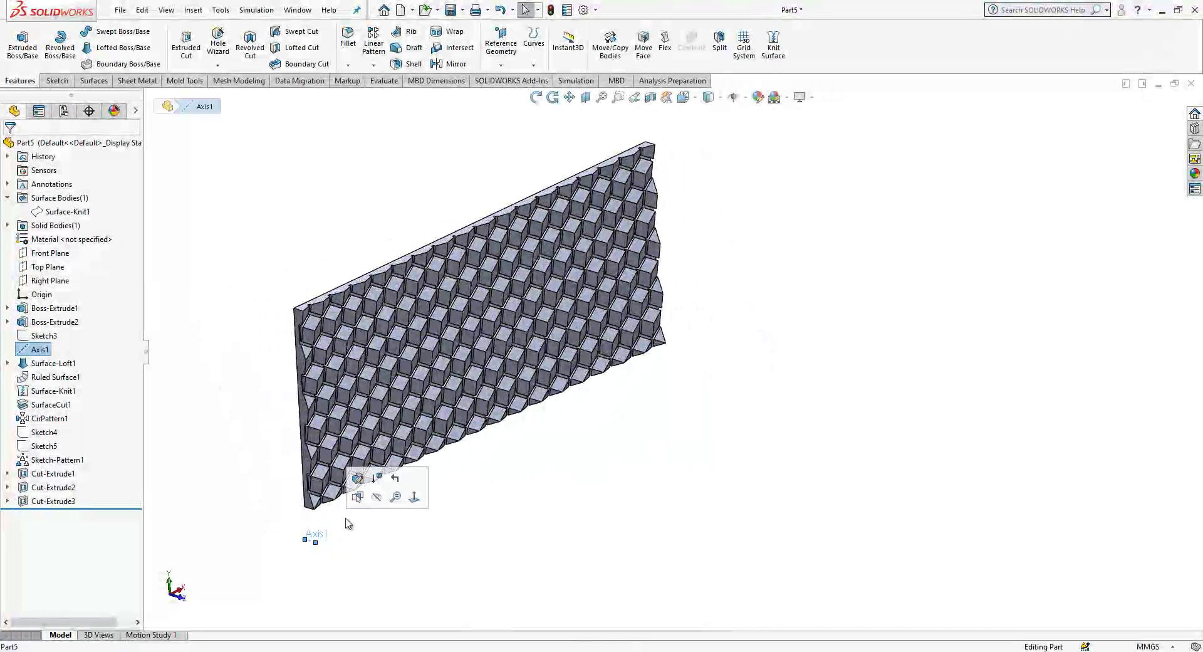
middle_drag(497, 416, 645, 431)
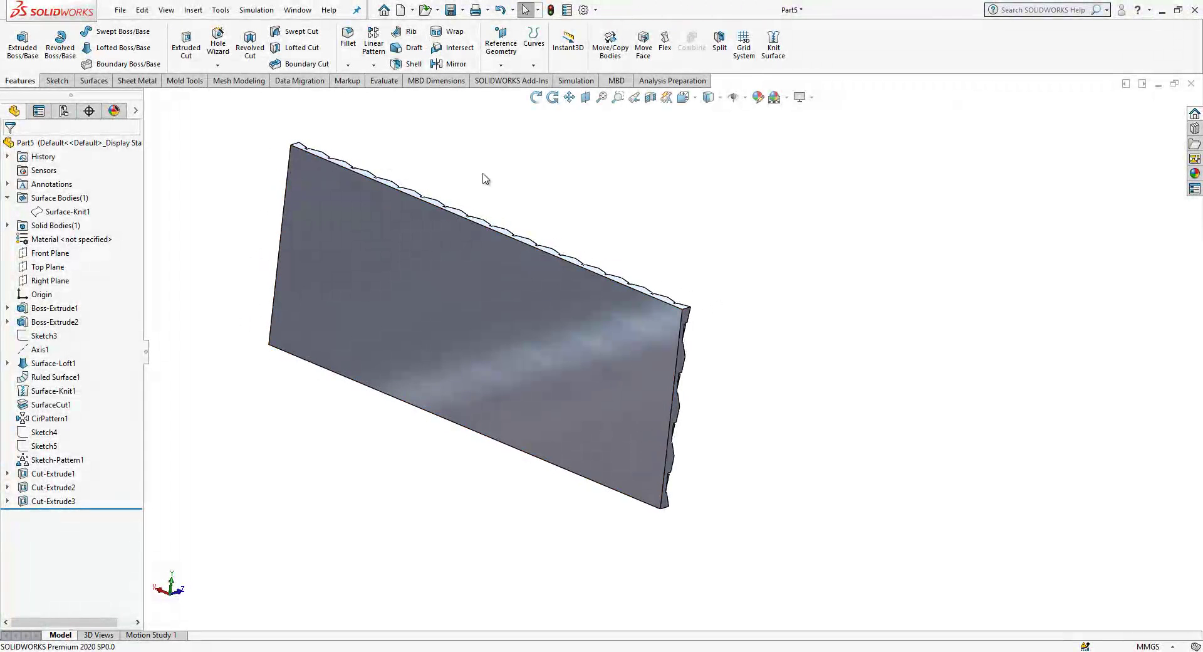
Step: Flex the trimmed honeycomb plate with Bending at 360° into a closed cylinder
click(663, 60)
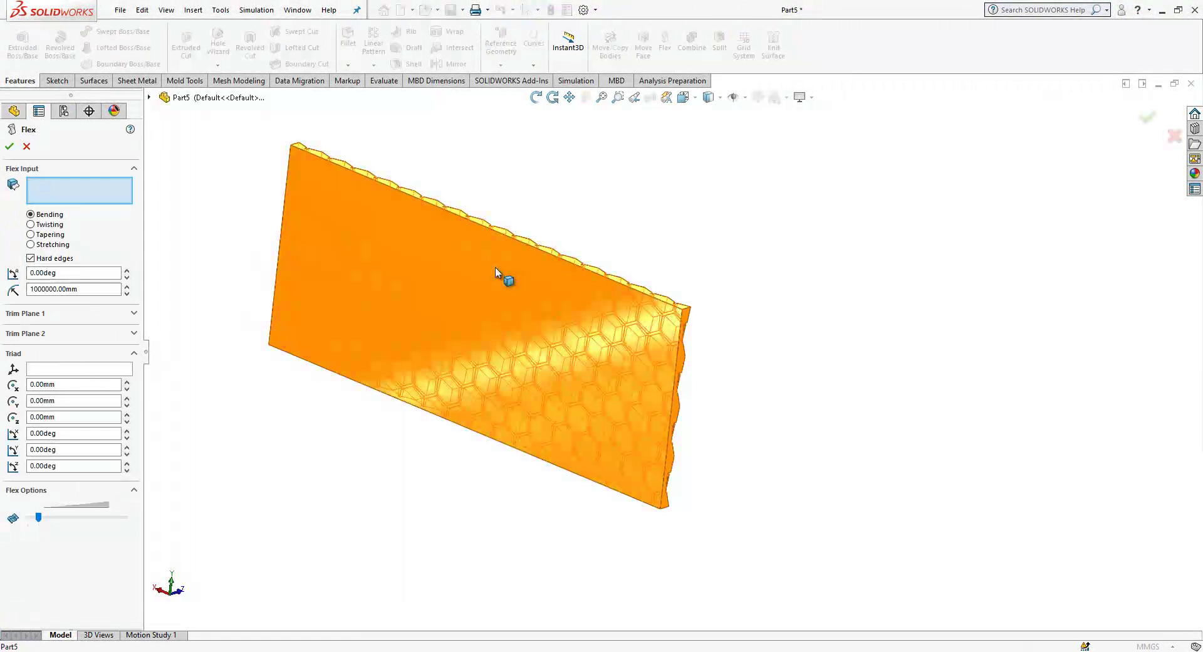
click(495, 272)
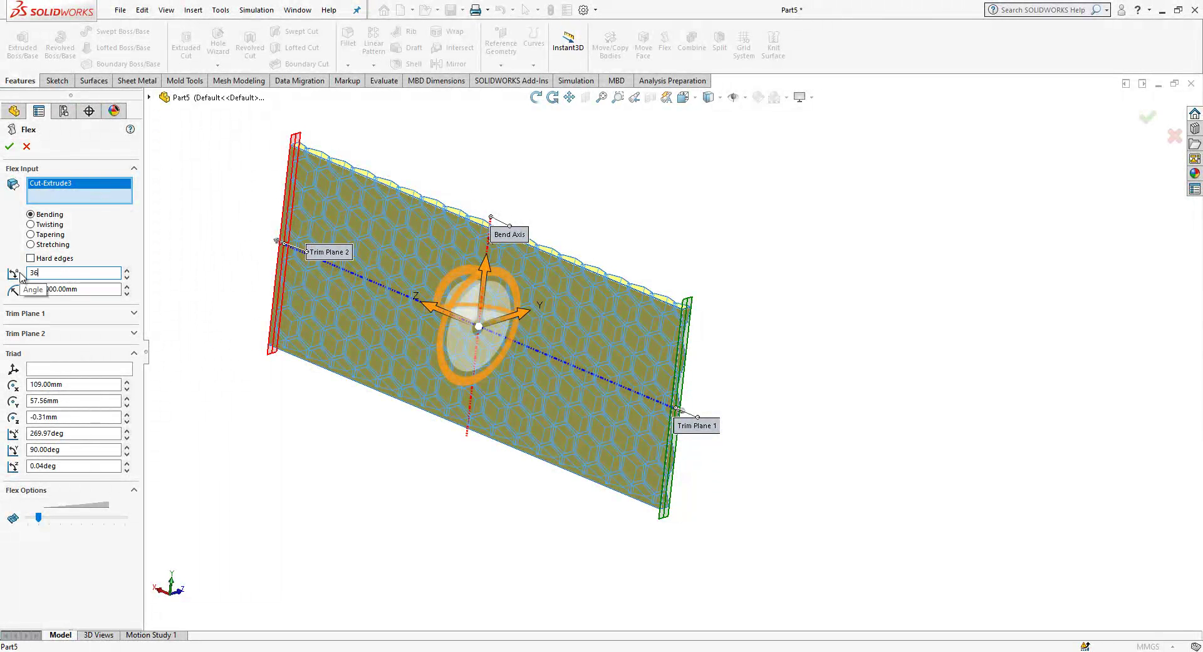
text(360)
key(Return)
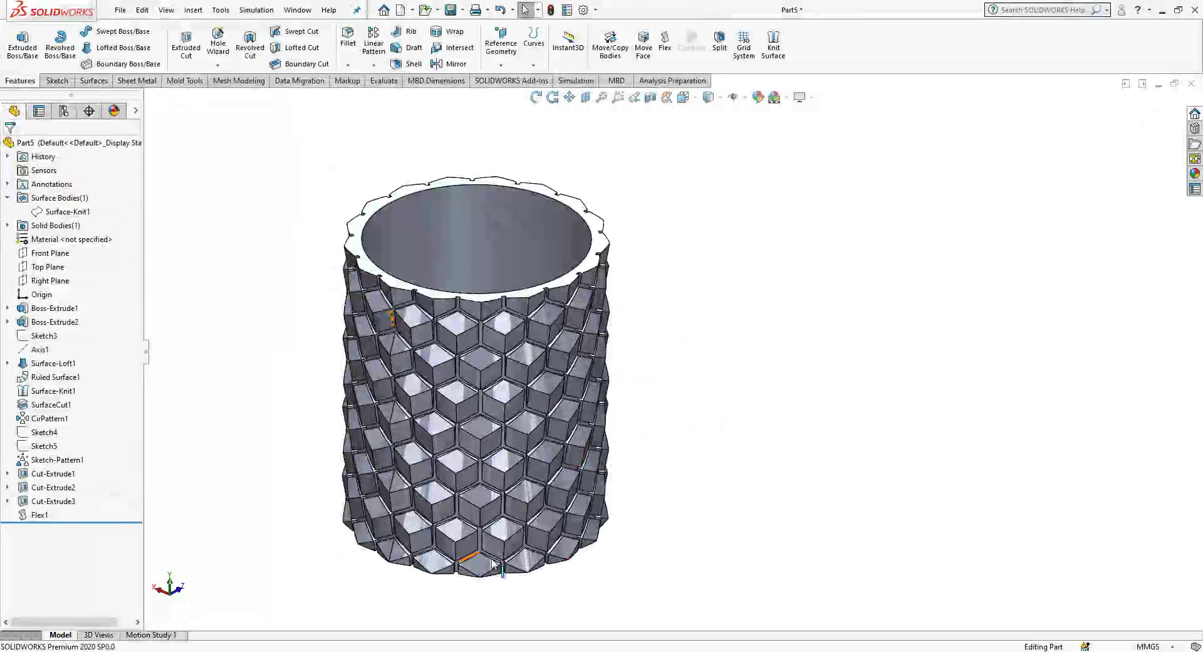
middle_drag(589, 421, 739, 279)
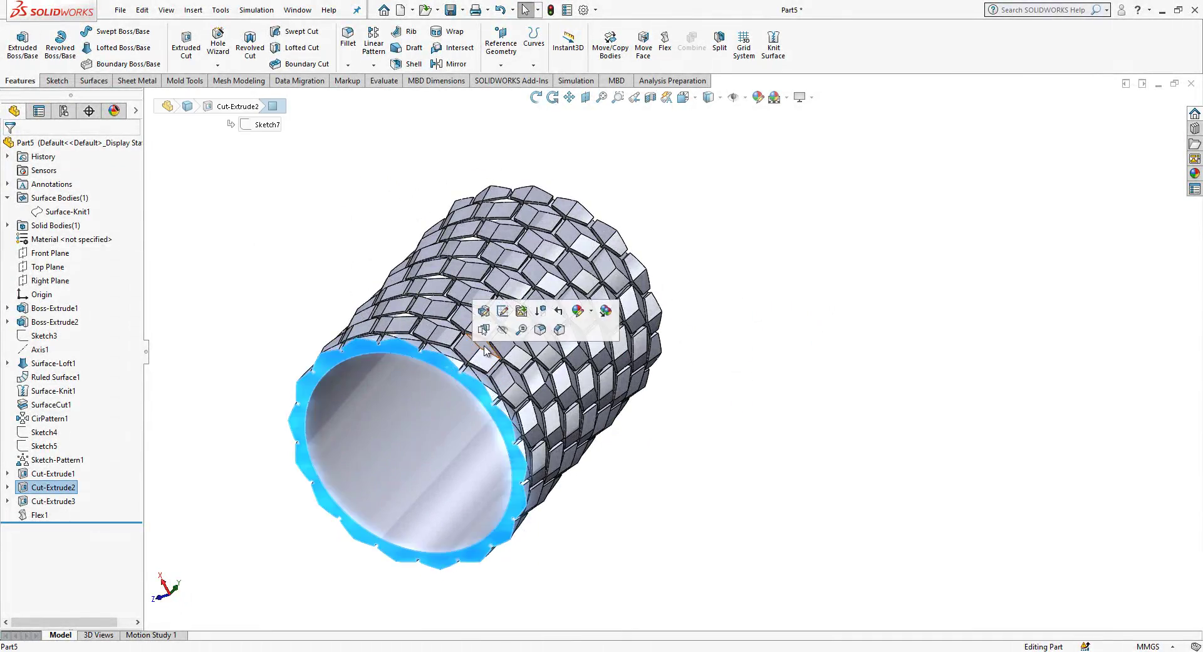
Step: Open and exit the Cut-Extrude2 sketch without changes, then orbit the cylinder
click(502, 311)
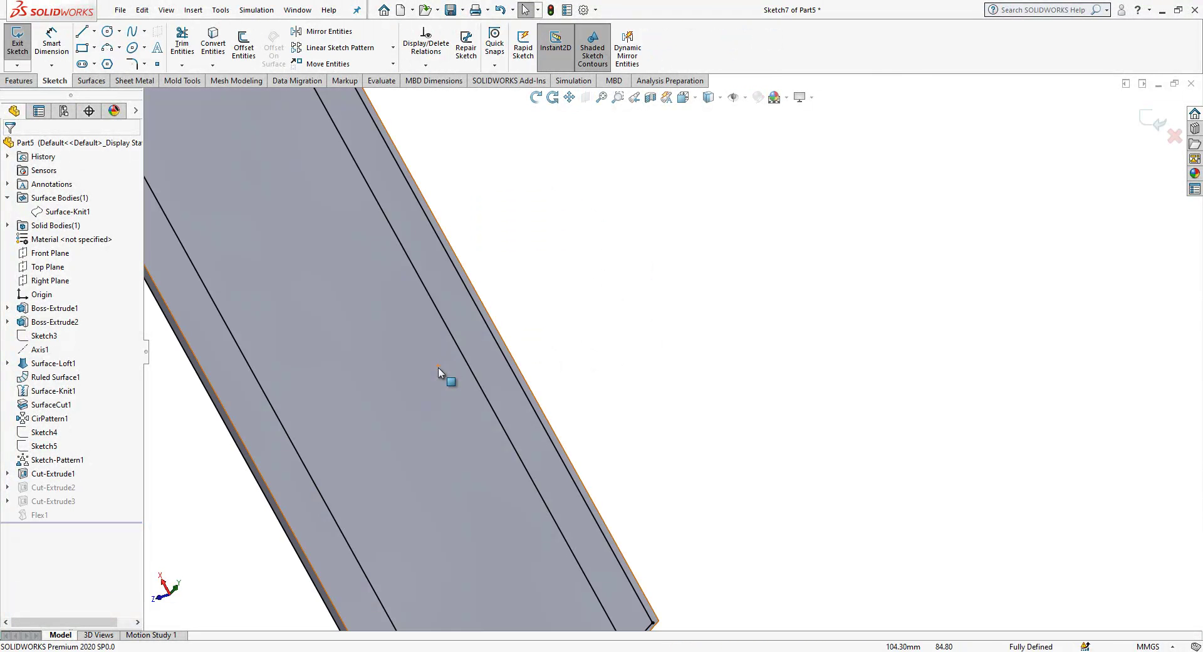
click(1156, 119)
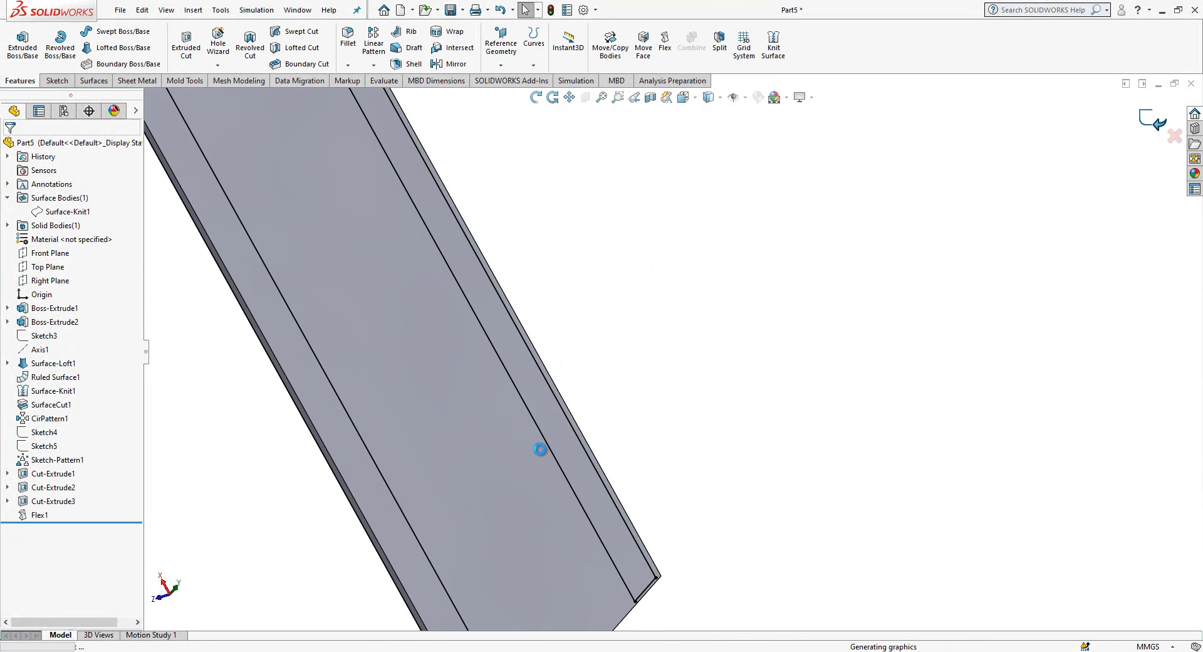
scroll(562, 395, down, 3)
scroll(523, 388, up, 1)
middle_drag(513, 387, 491, 394)
Step: Create Plane1 parallel to the Top Plane through a vertex on the cylinder's bottom edge
click(51, 252)
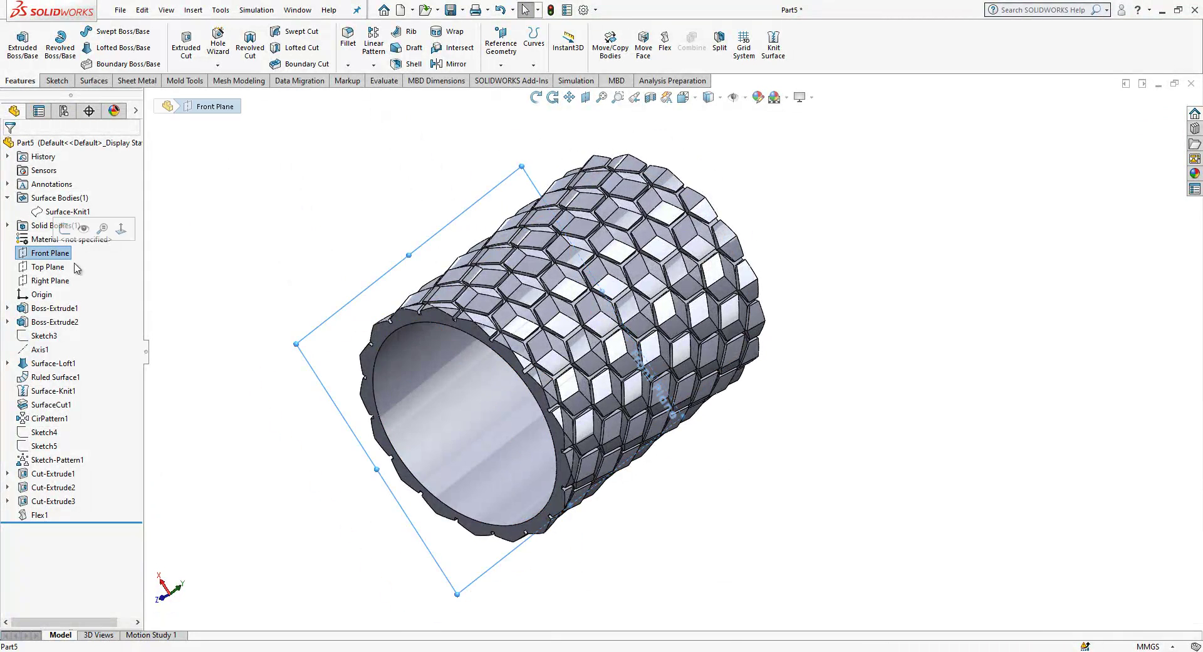
middle_drag(263, 314, 305, 321)
click(38, 268)
click(501, 64)
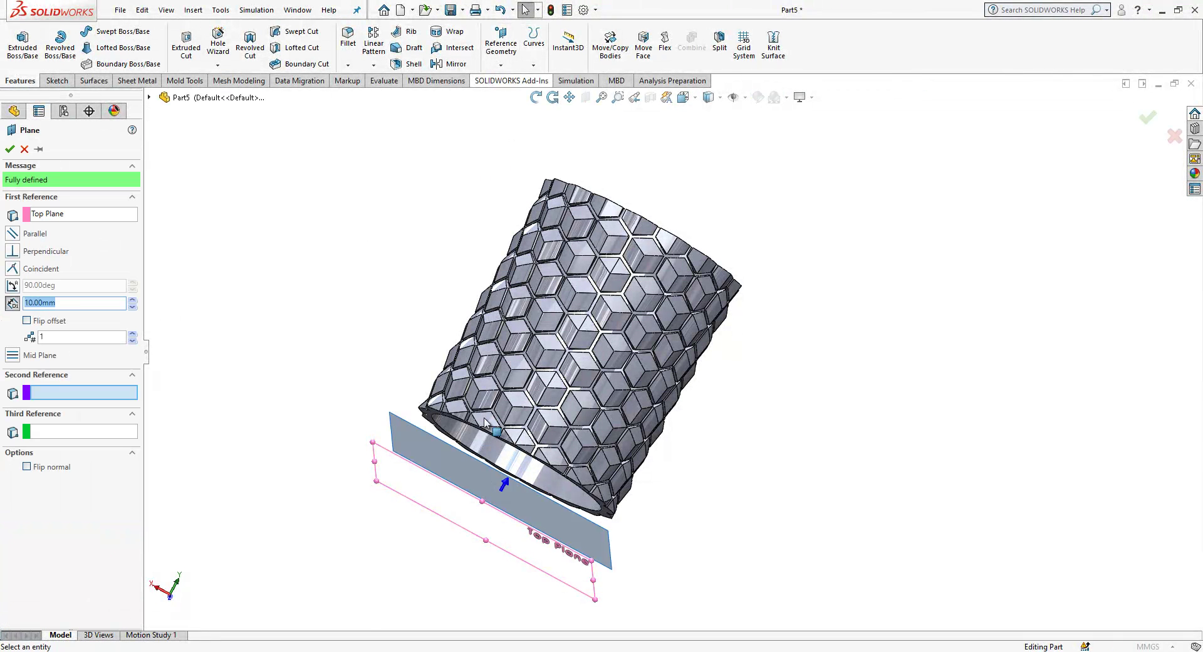
click(467, 432)
click(11, 148)
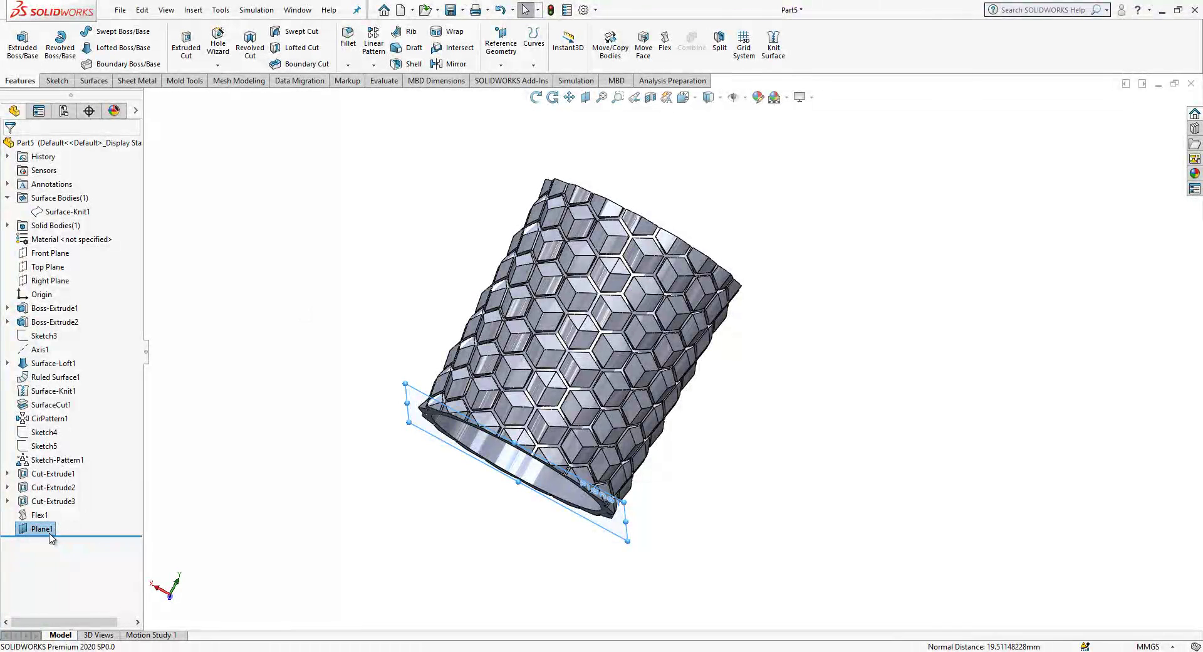
right_click(50, 528)
Step: Sketch on Plane1 and convert the cylinder's bottom edge into a sketch circle
click(60, 378)
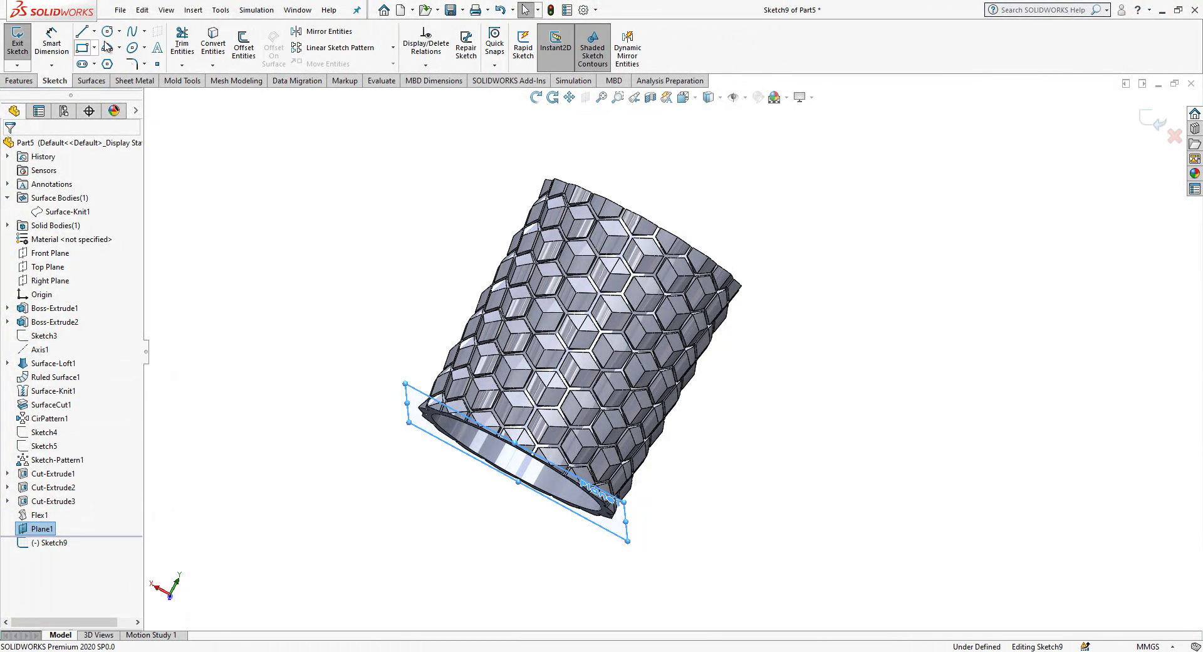
click(495, 439)
click(213, 44)
click(19, 81)
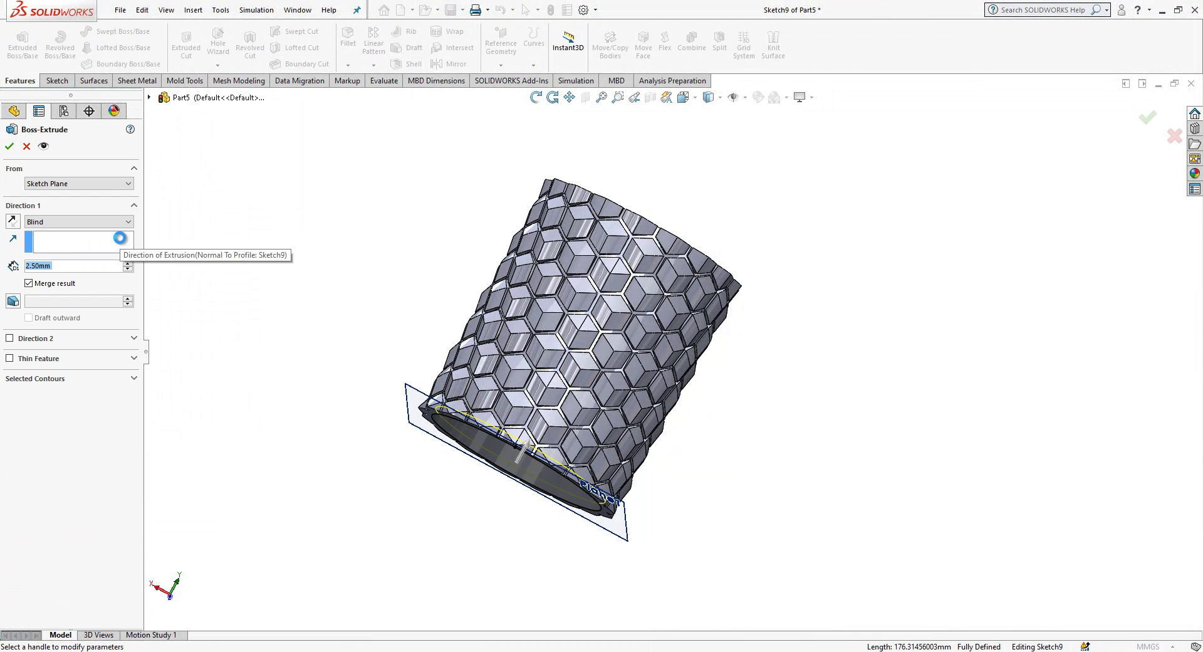
mouse_move(247, 307)
middle_down()
mouse_move(488, 232)
mouse_move(577, 358)
middle_up()
key(Escape)
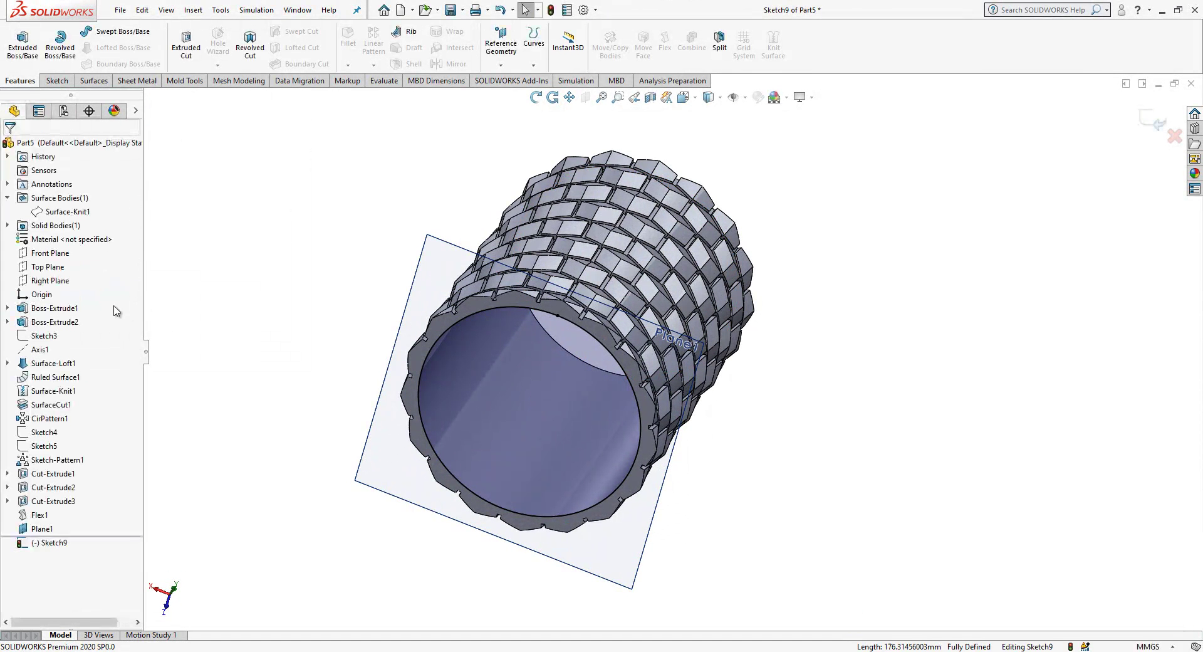
Step: Offset the converted outline by 0.5 mm
mouse_move(1131, 140)
mouse_down()
mouse_move(525, 473)
mouse_move(361, 577)
mouse_up()
click(74, 80)
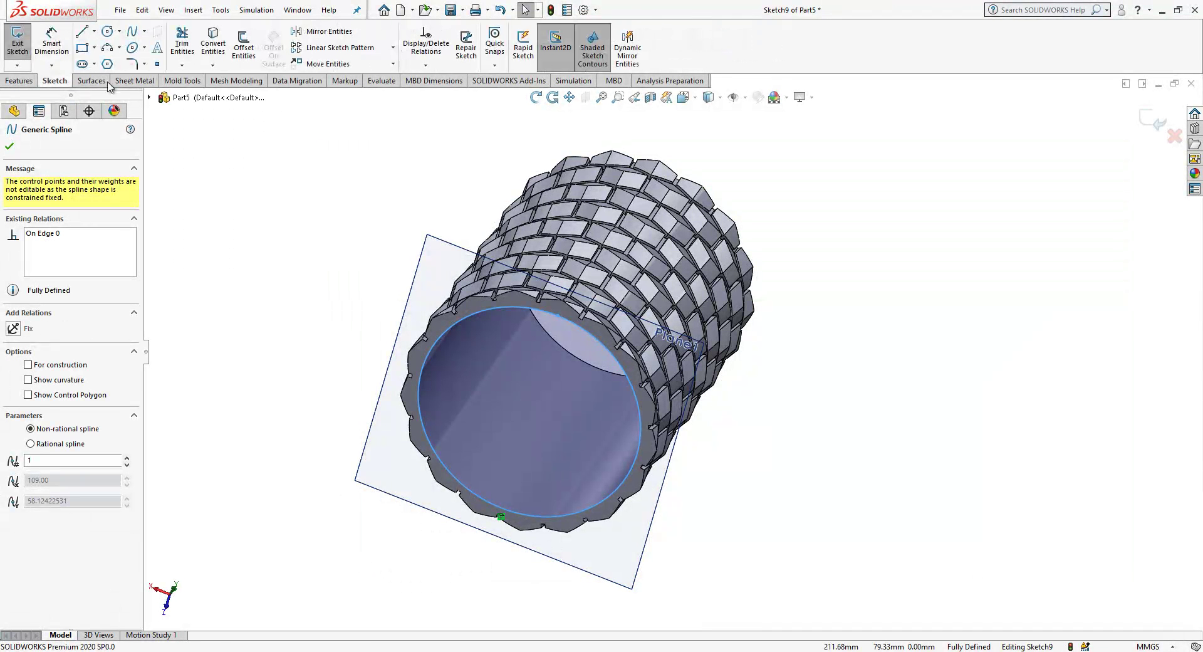
click(244, 43)
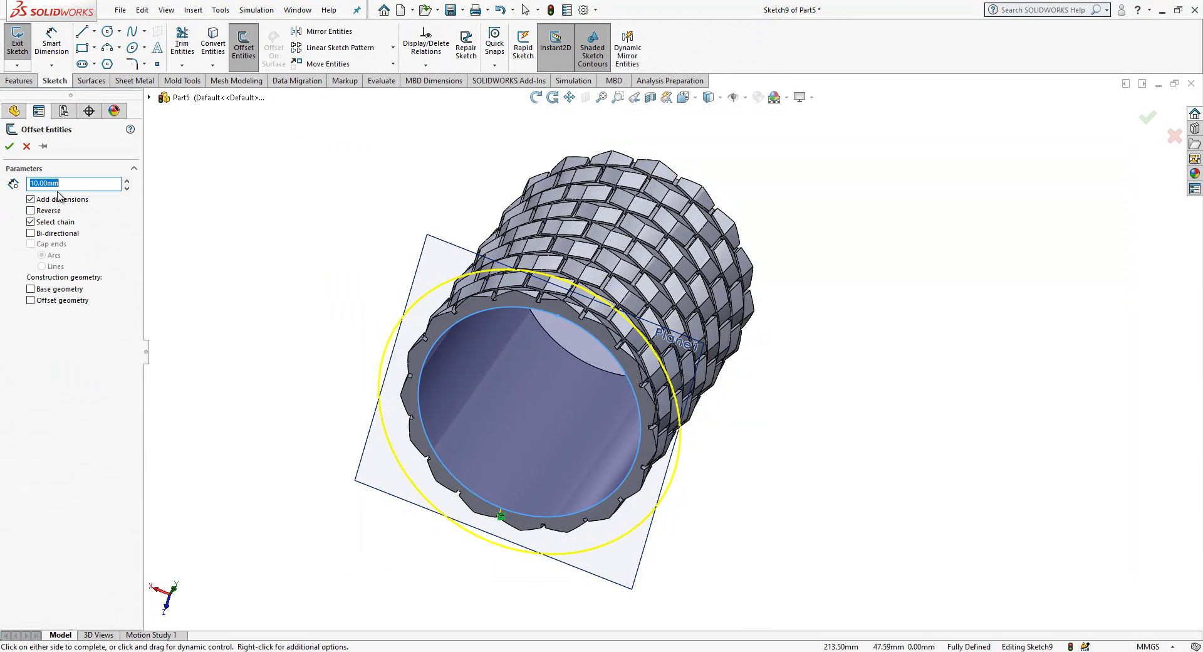
text(0.5)
key(Return)
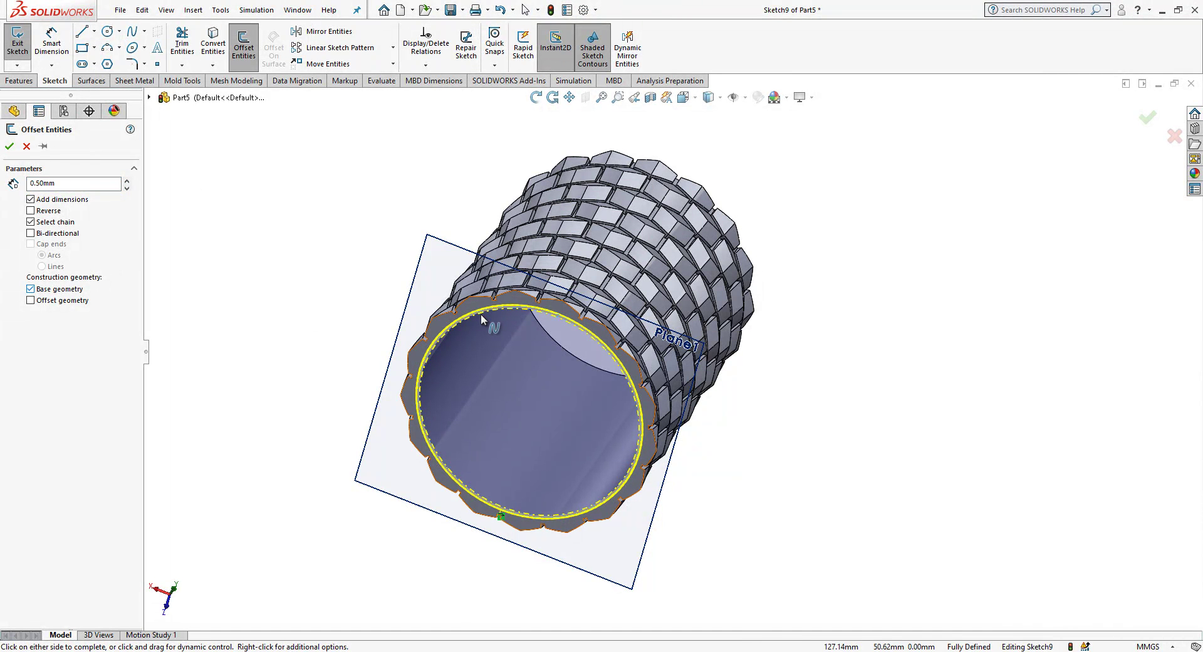
scroll(432, 311, down, 3)
click(10, 146)
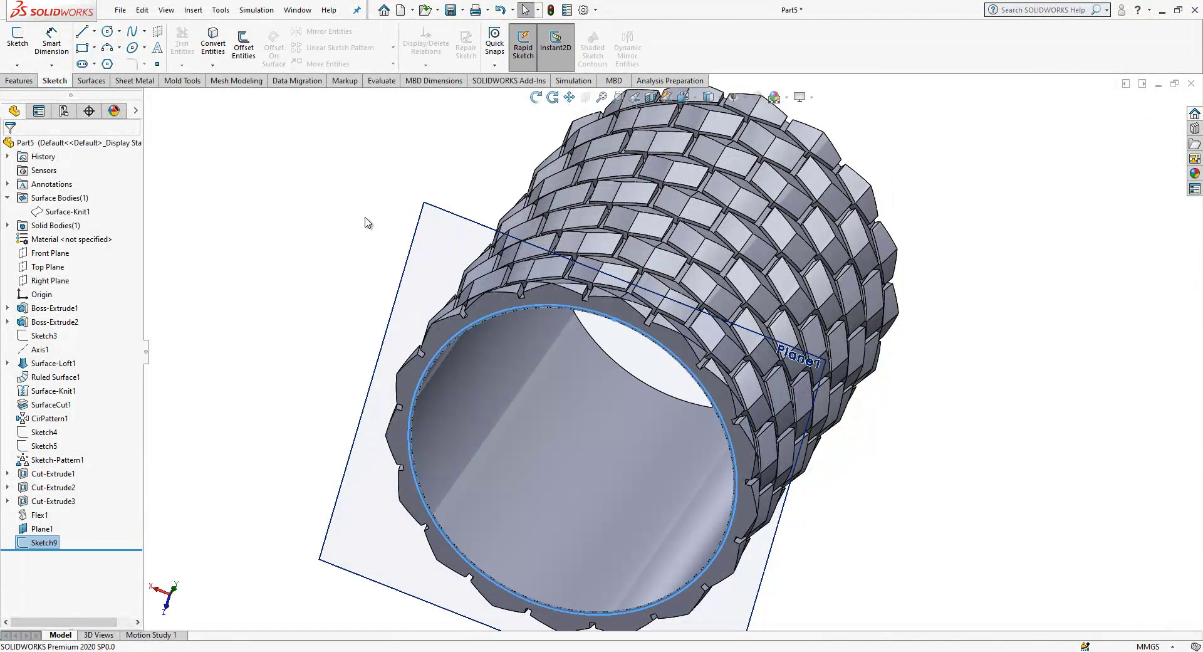
Step: Extrude the sketch 2.50 mm as a solid base capping the cylinder
click(17, 81)
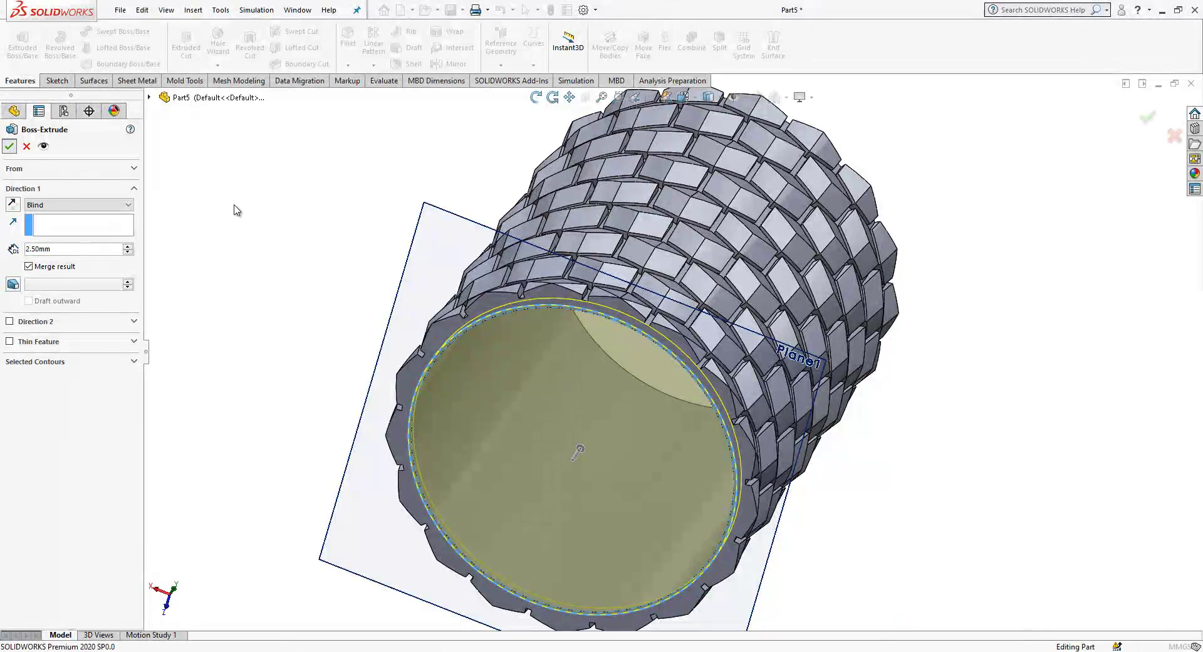
scroll(677, 367, up, 2)
middle_drag(690, 378, 603, 389)
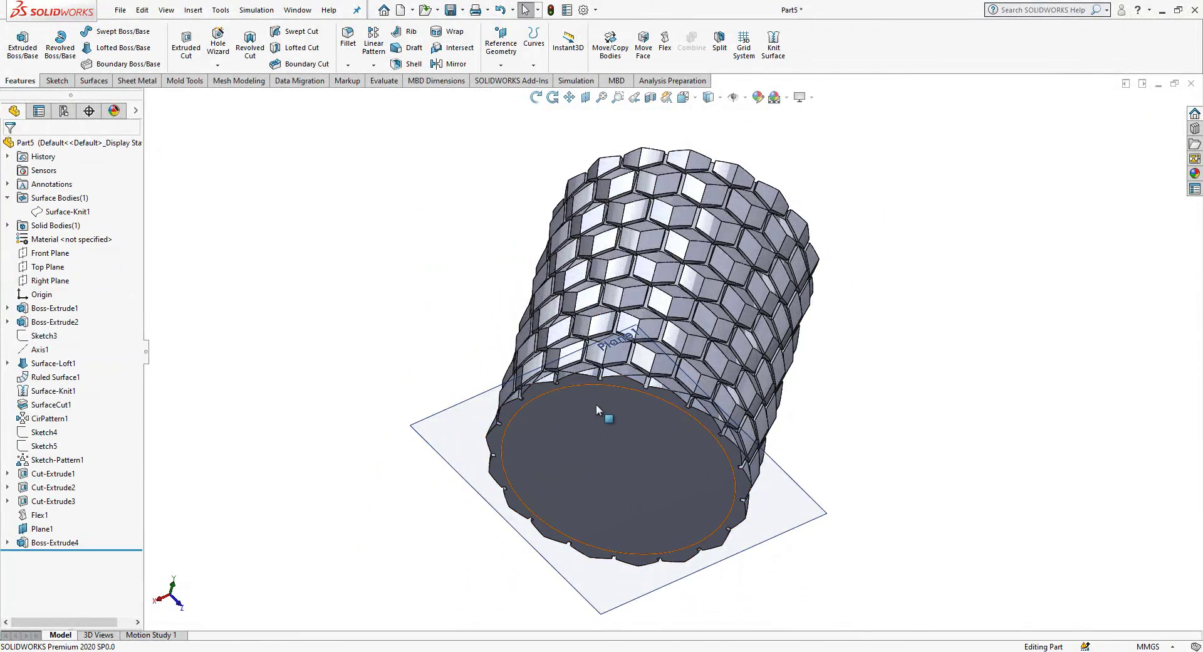
Step: Hide Plane1 and switch the cup to Shaded display without edges
middle_drag(465, 390, 465, 514)
click(509, 474)
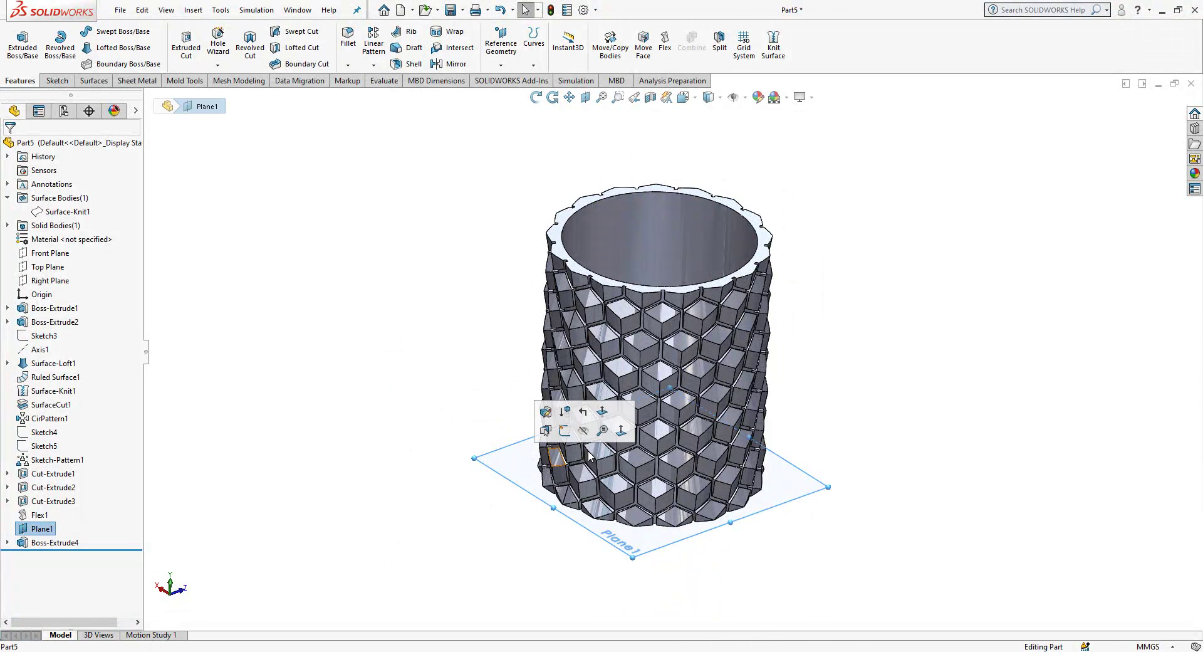
click(600, 440)
scroll(787, 294, down, 3)
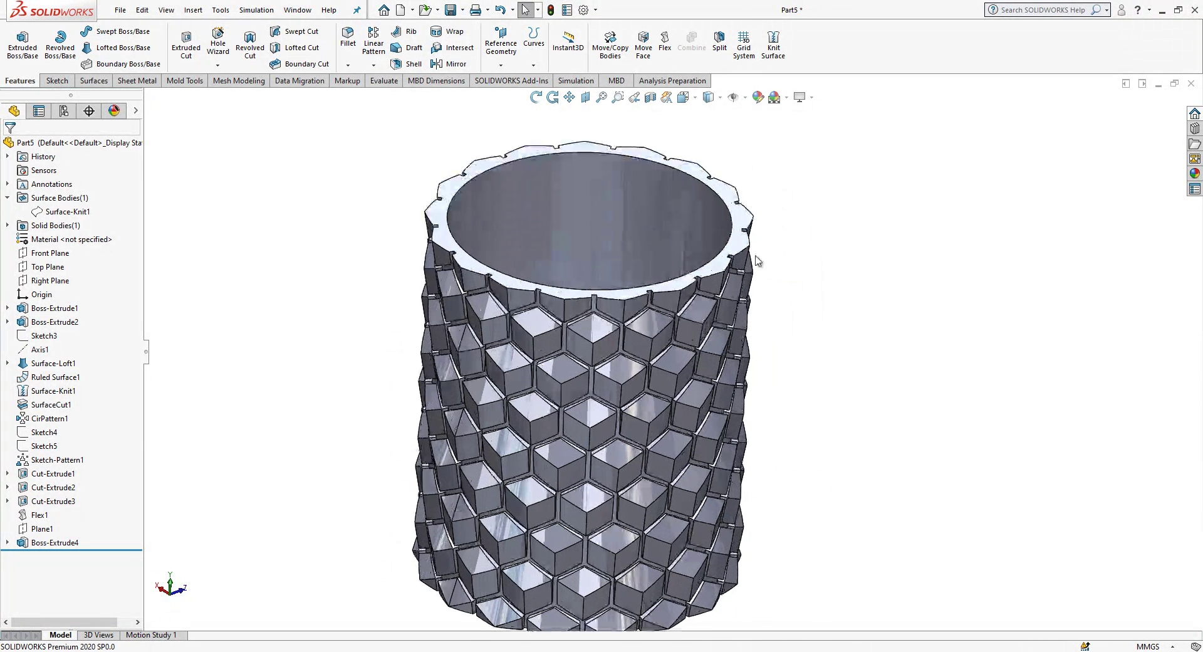
click(716, 99)
click(708, 130)
Step: Chamfer the cup's top rim edge by 1 mm
scroll(712, 341, up, 1)
mouse_move(693, 351)
middle_down()
mouse_move(721, 354)
mouse_move(709, 312)
mouse_move(705, 332)
middle_up()
click(636, 190)
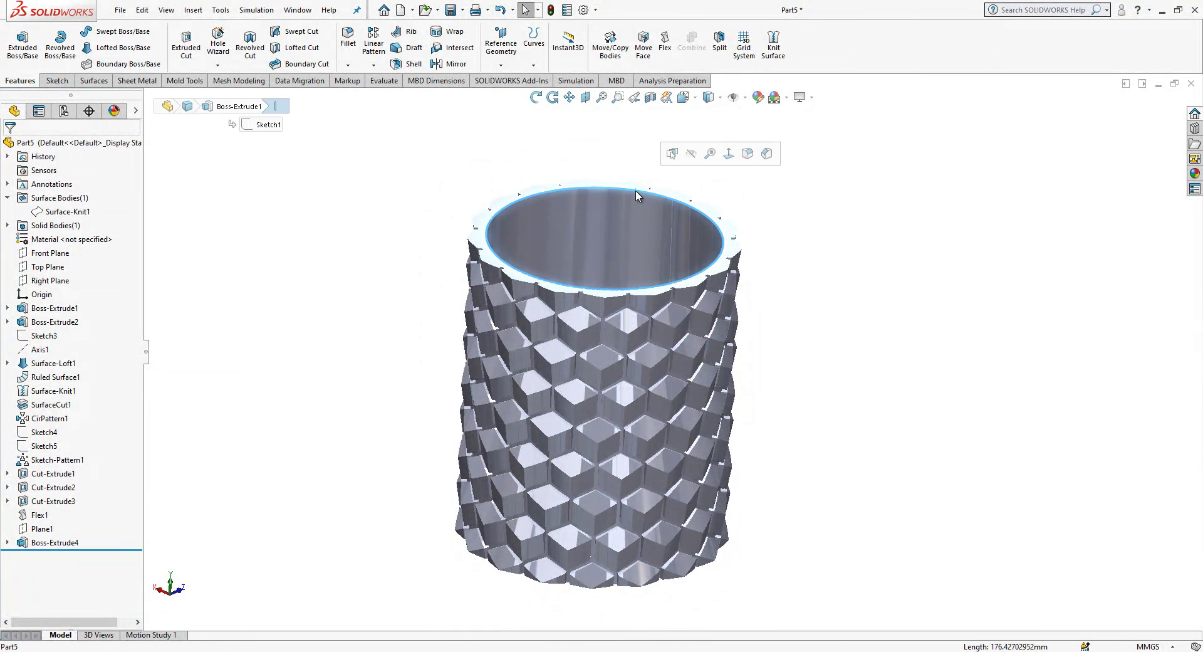
click(348, 65)
click(378, 98)
text(1)
key(Return)
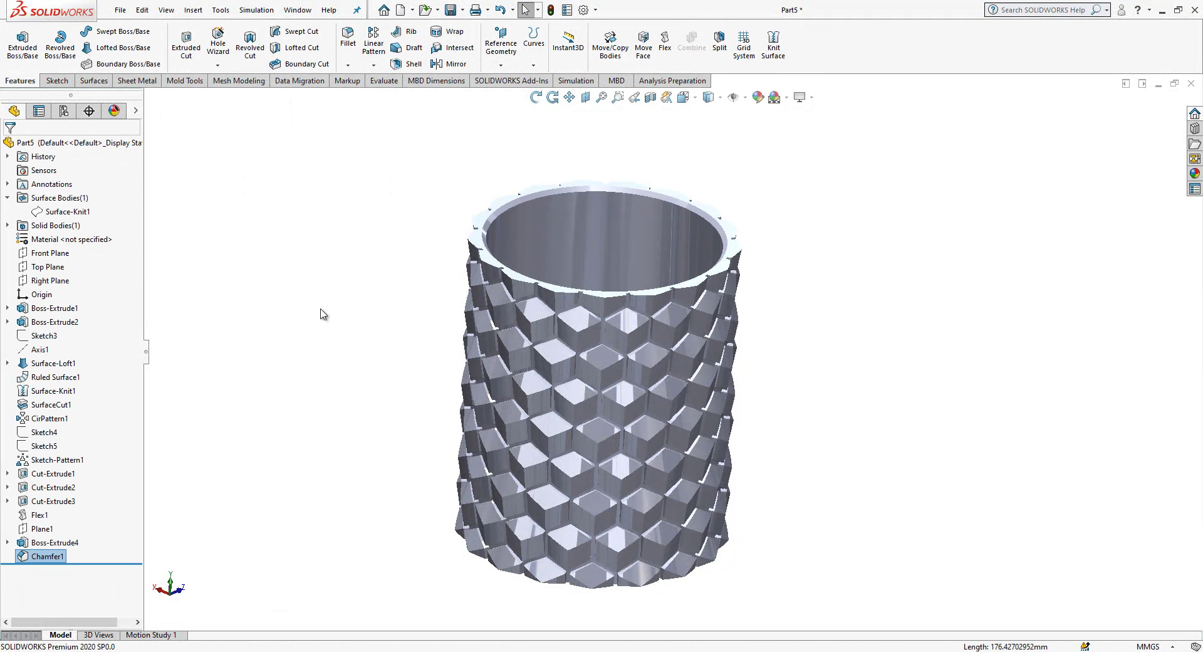
scroll(677, 354, up, 1)
middle_drag(676, 354, 826, 527)
scroll(679, 414, down, 2)
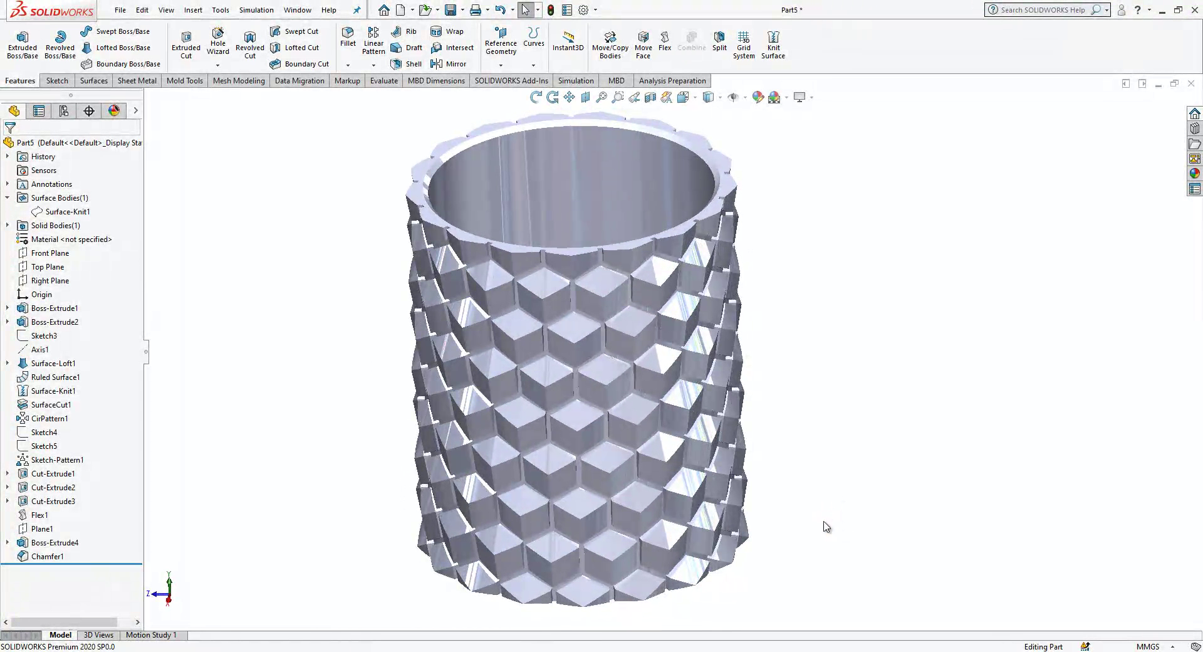
middle_drag(825, 527, 833, 528)
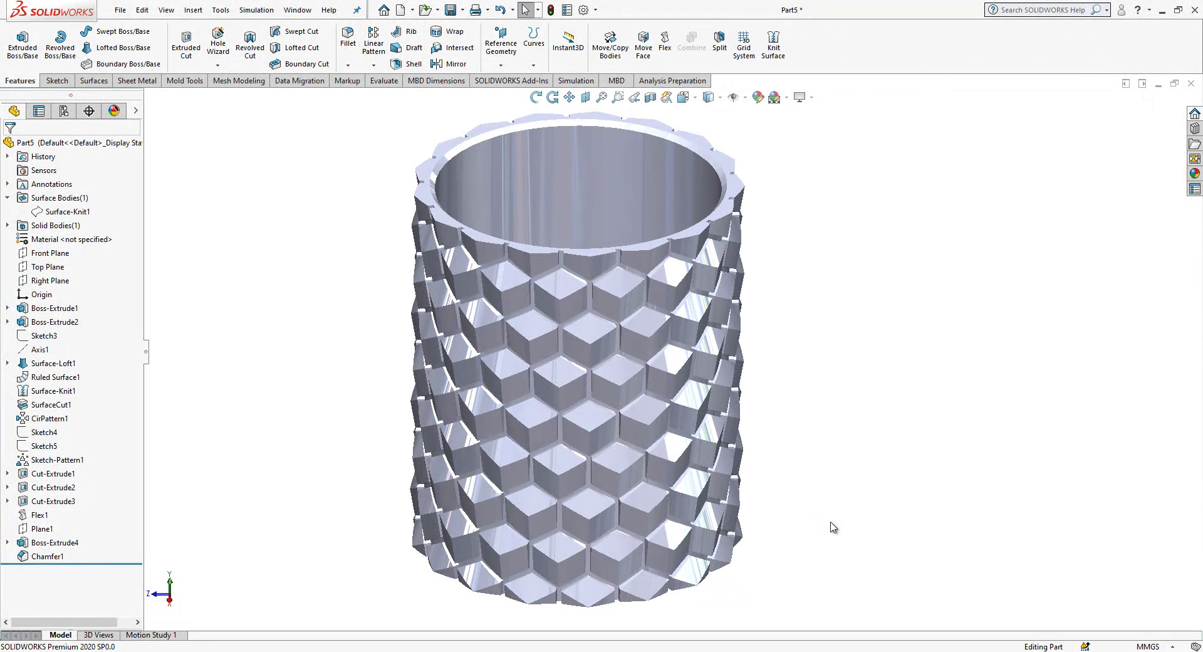